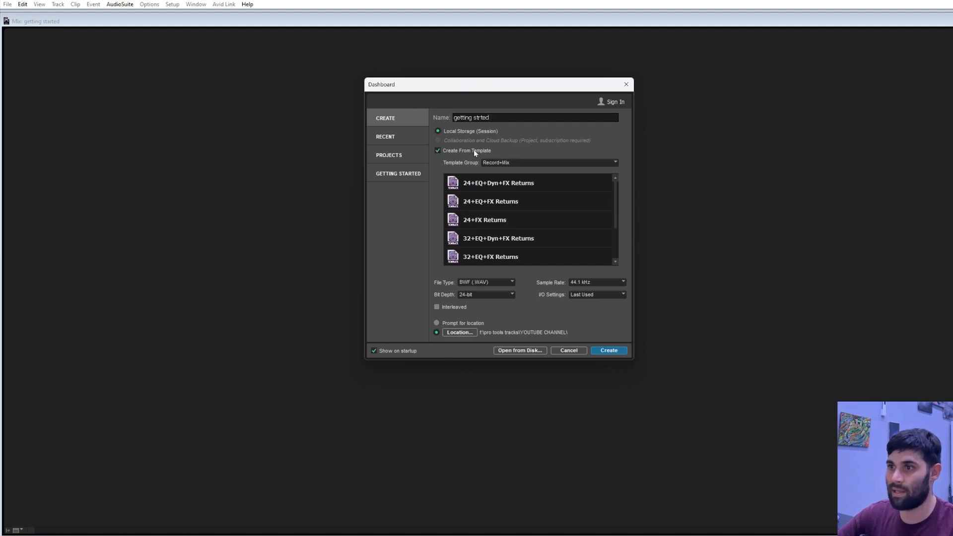
Check the Record+Mix templates offered for the new session and turn off Create From Template.
left_click(437, 150)
left_click(437, 151)
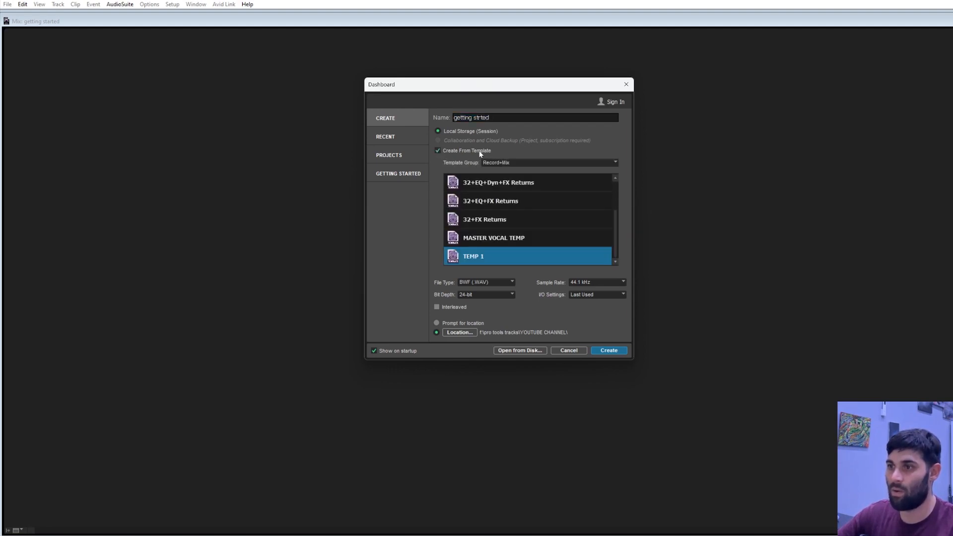
scroll(515, 194, "up", 1)
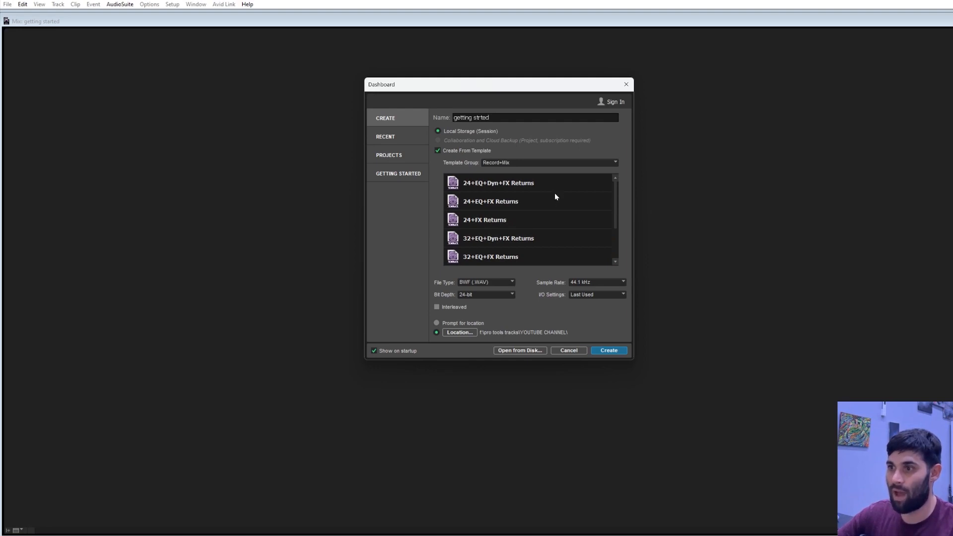
scroll(555, 194, "down", 1)
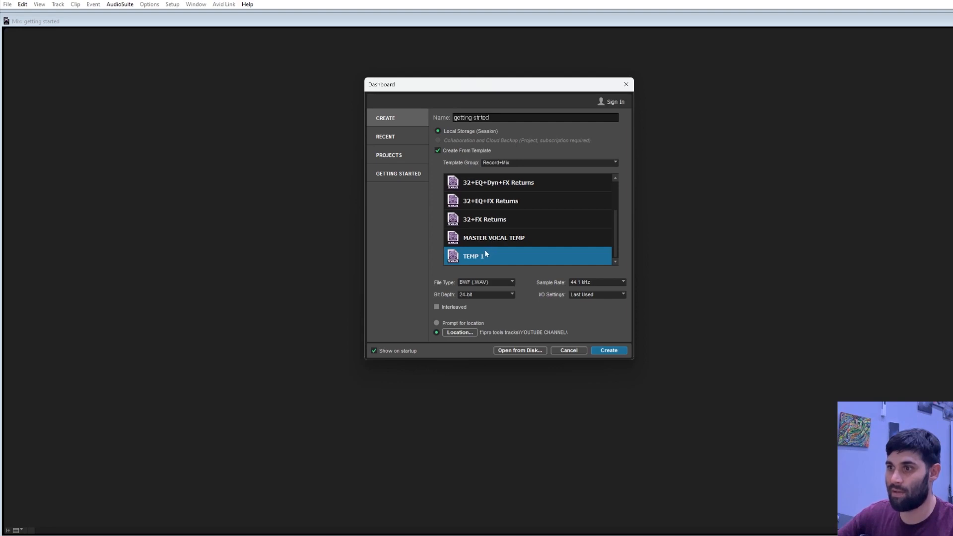
left_click(438, 150)
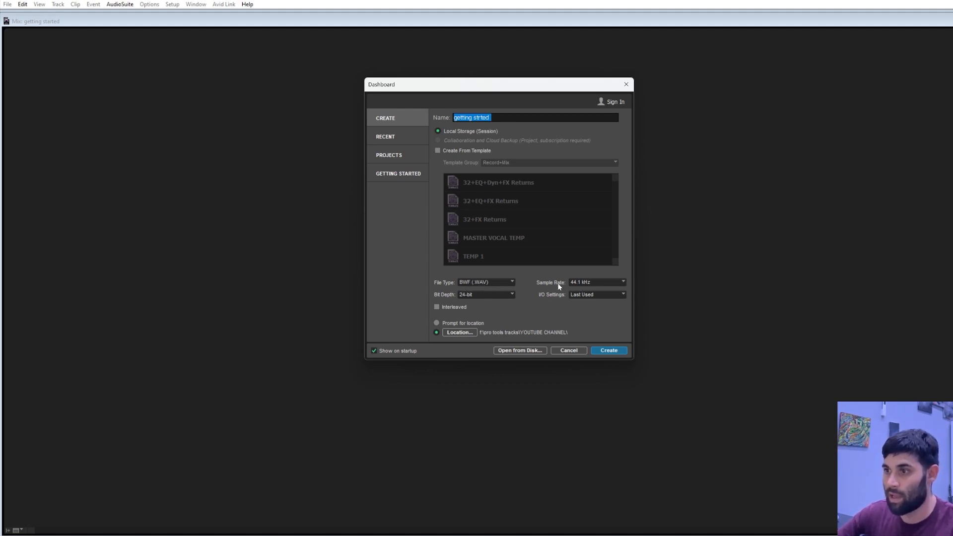
Set the sample rate to 48 kHz and the bit depth to 24-bit, and create the session.
left_click(590, 285)
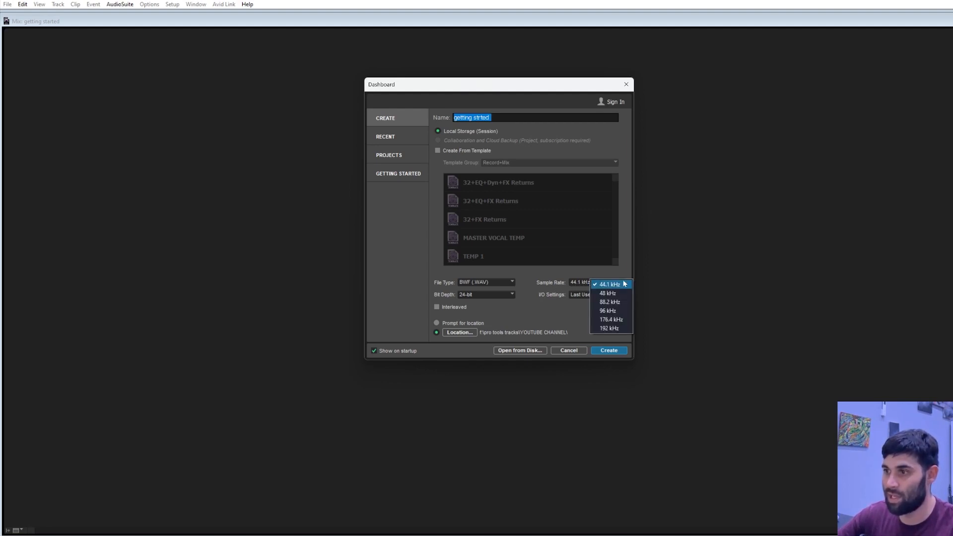
left_click(614, 294)
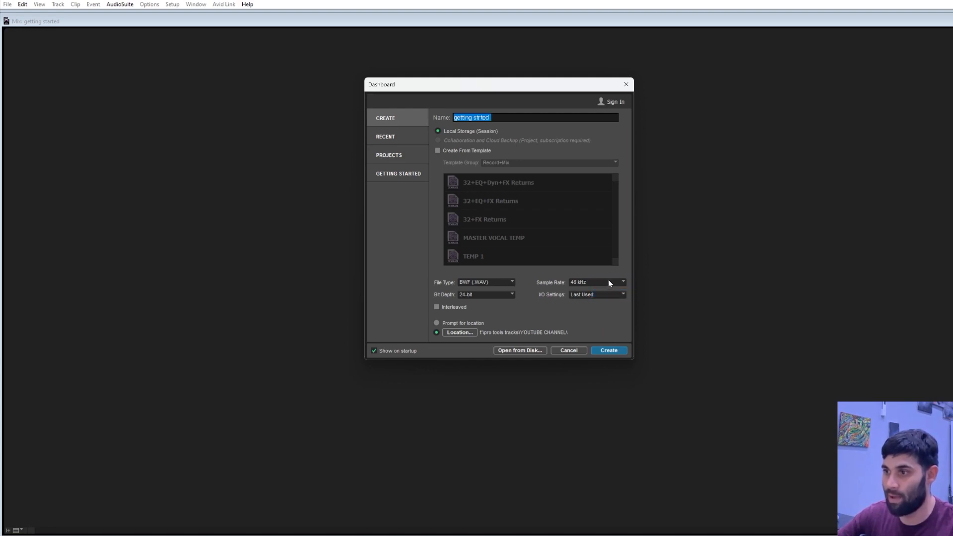
left_click(465, 297)
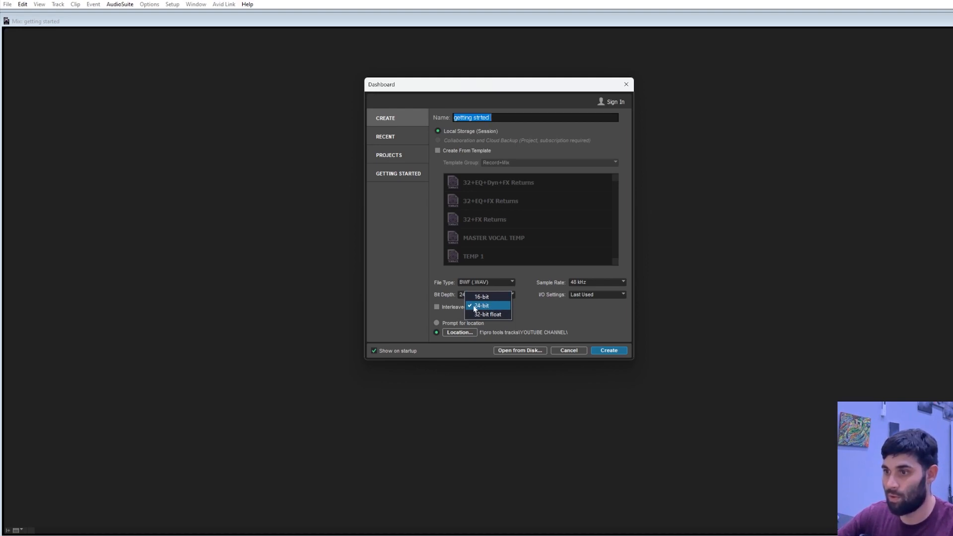
left_click(484, 307)
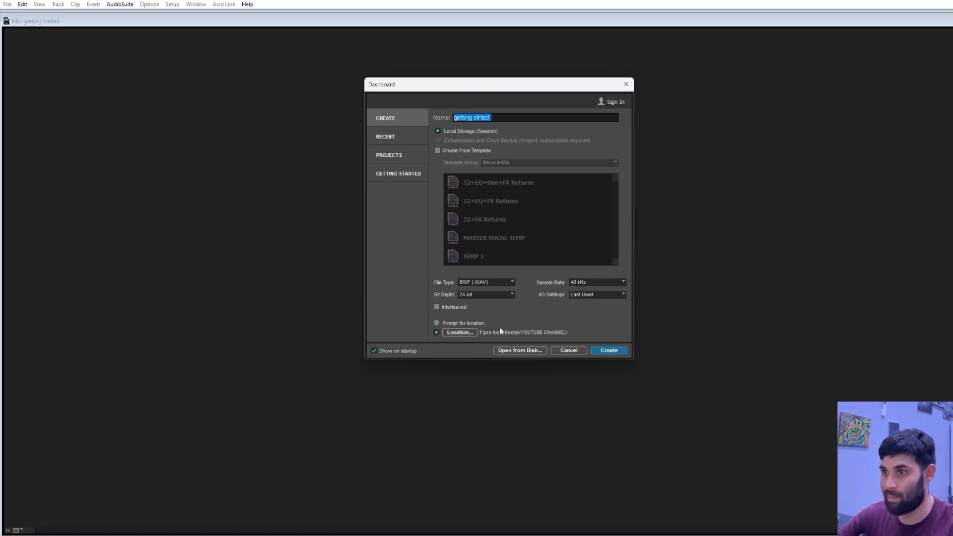
left_click(610, 350)
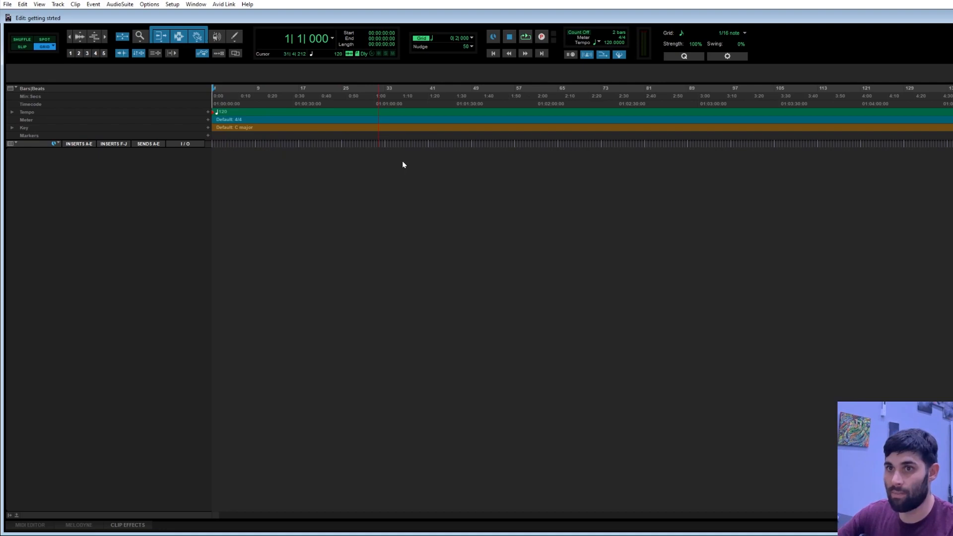
Show the Mix window as a smaller floating window over the Edit window, and minimize it.
key("ctrl+equal")
left_click_drag(528, 110, 311, 71)
left_click_drag(505, 84, 626, 285)
left_click_drag(509, 283, 371, 118)
left_click_drag(781, 114, 781, 155)
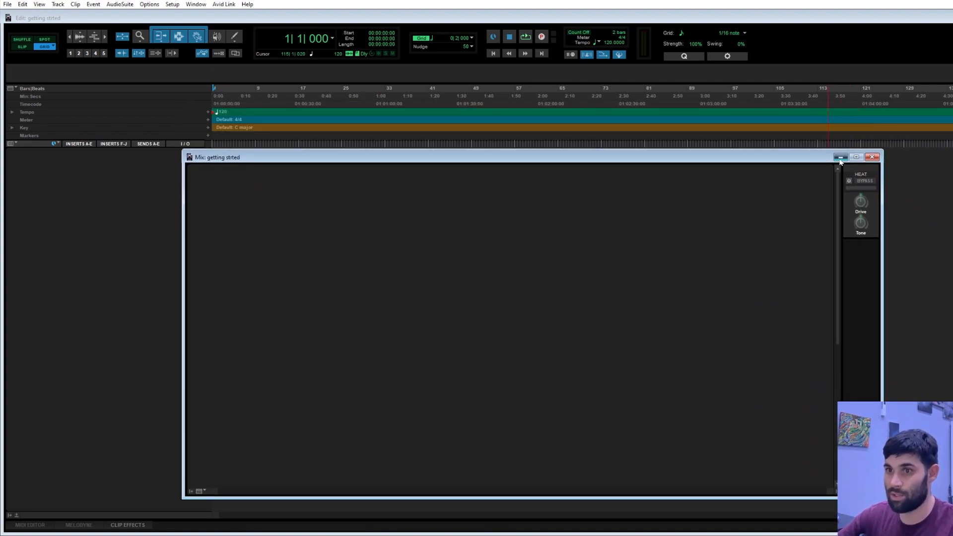
left_click(840, 158)
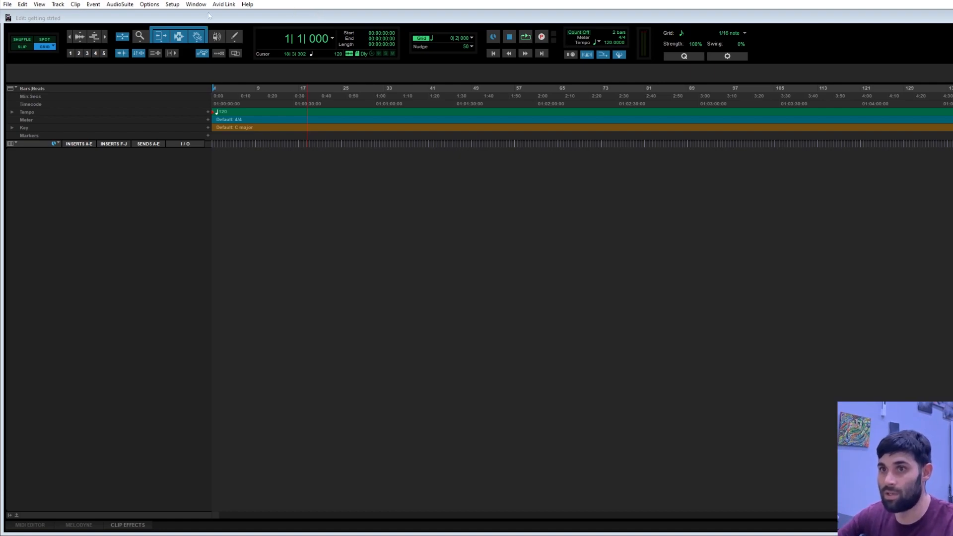
Select HD Native as the playback engine, check the H/W buffer size options and accept the Playback Engine settings.
left_click(172, 5)
left_click(194, 24)
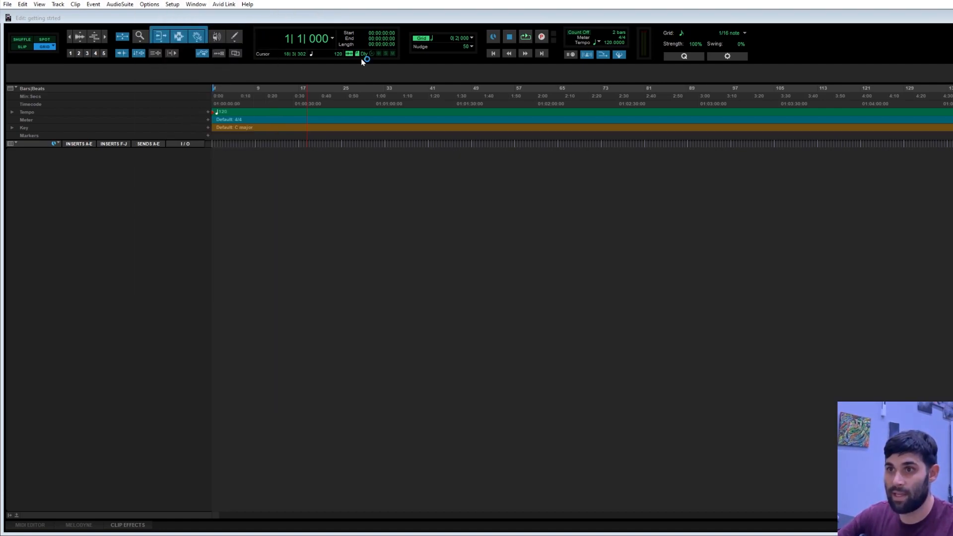
left_click(480, 135)
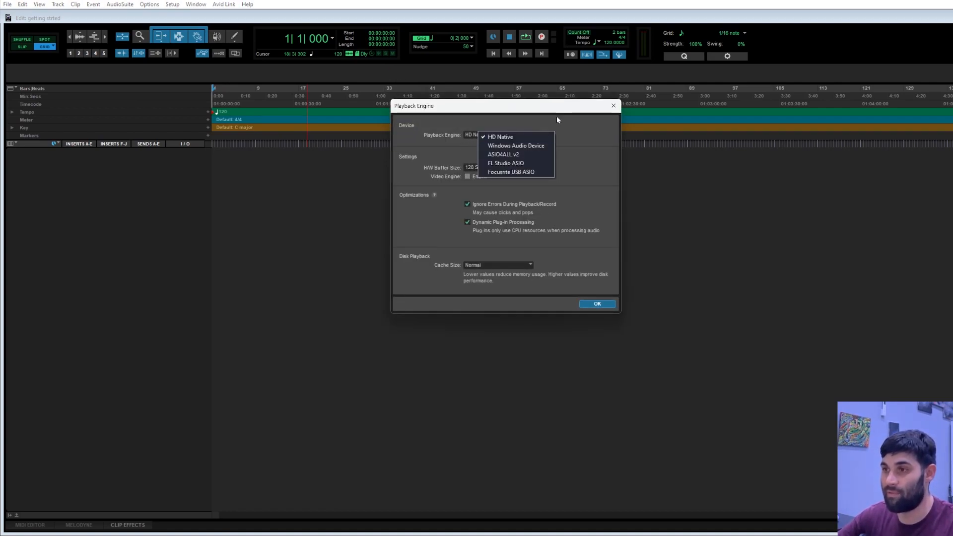
left_click(532, 136)
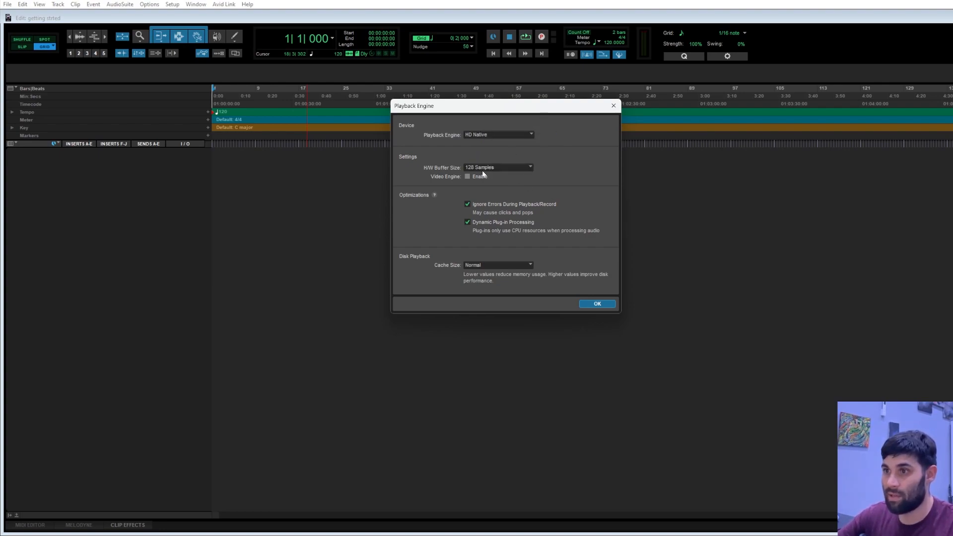
left_click(501, 168)
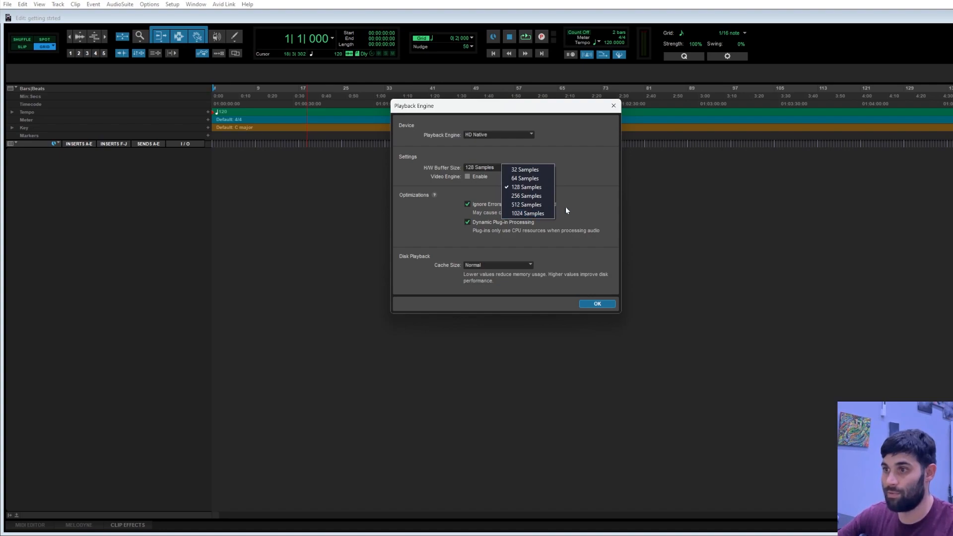
left_click(494, 211)
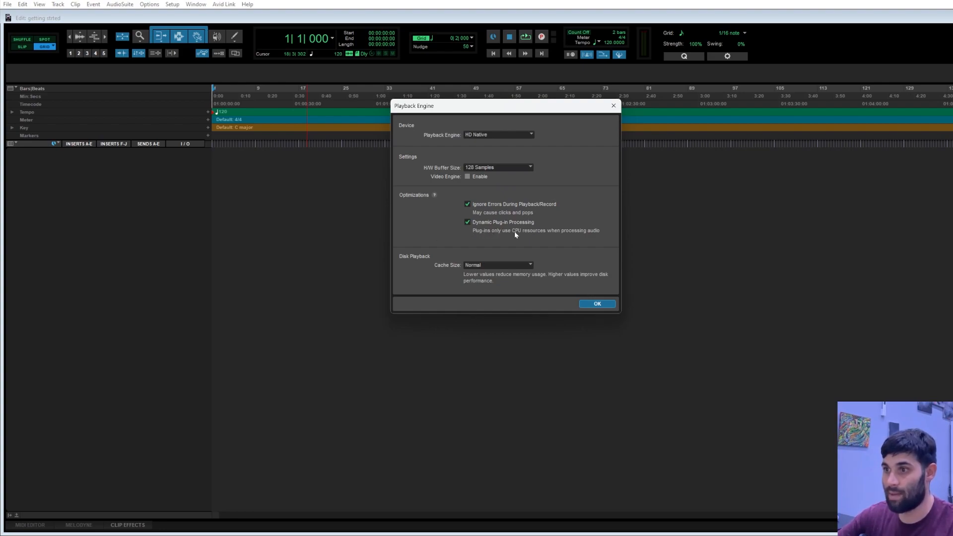
left_click(598, 304)
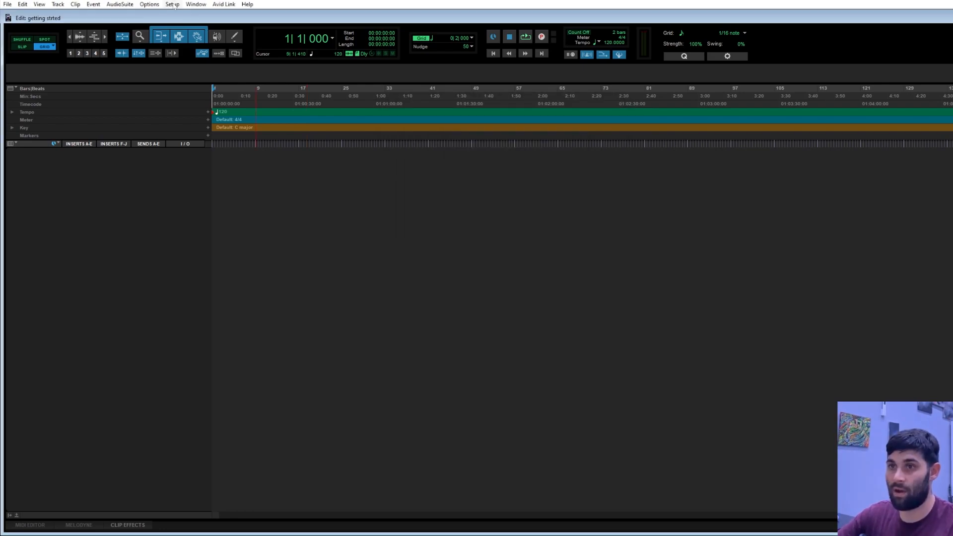
Begin a set of new tracks with one stereo Master Fader.
left_click(58, 5)
left_click(65, 15)
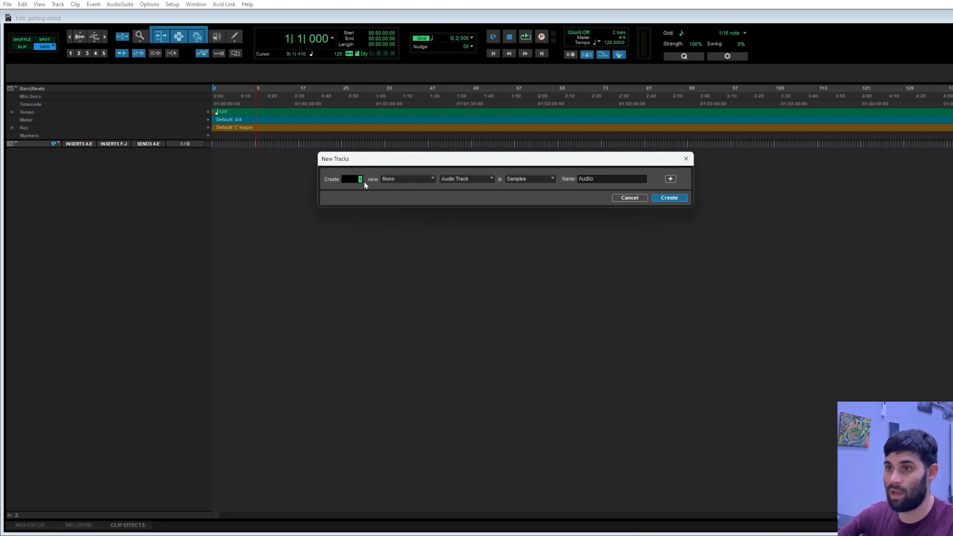
left_click(396, 180)
left_click(430, 192)
left_click(454, 180)
left_click(481, 217)
Add one stereo audio track to the set of new tracks.
left_click(670, 179)
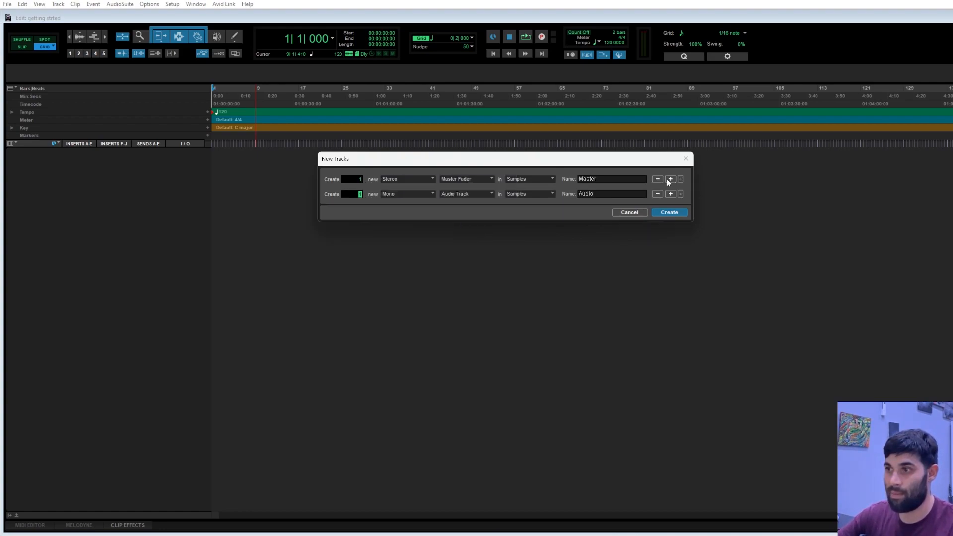
left_click(396, 194)
left_click(430, 203)
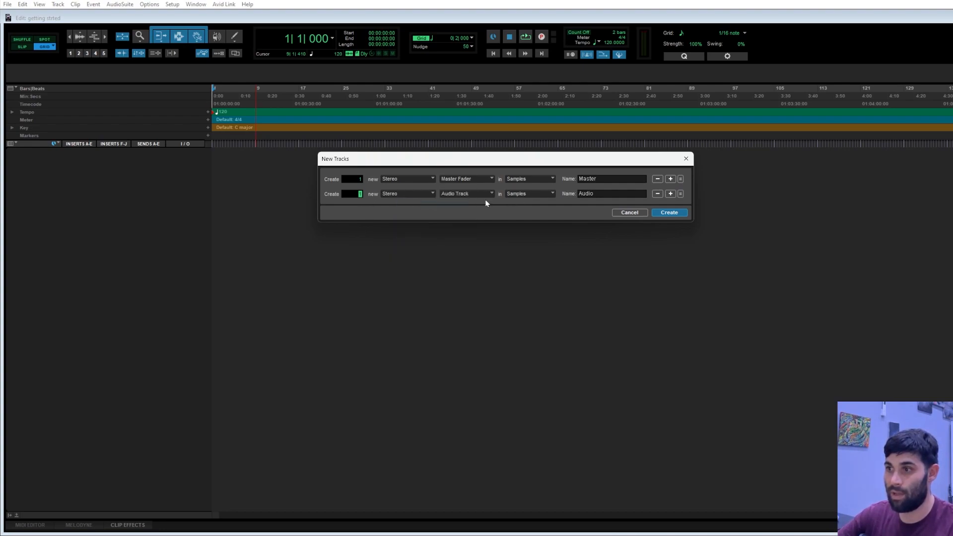
Add a single mono audio track and a separate entry of 6 mono audio tracks to the set.
left_click(670, 194)
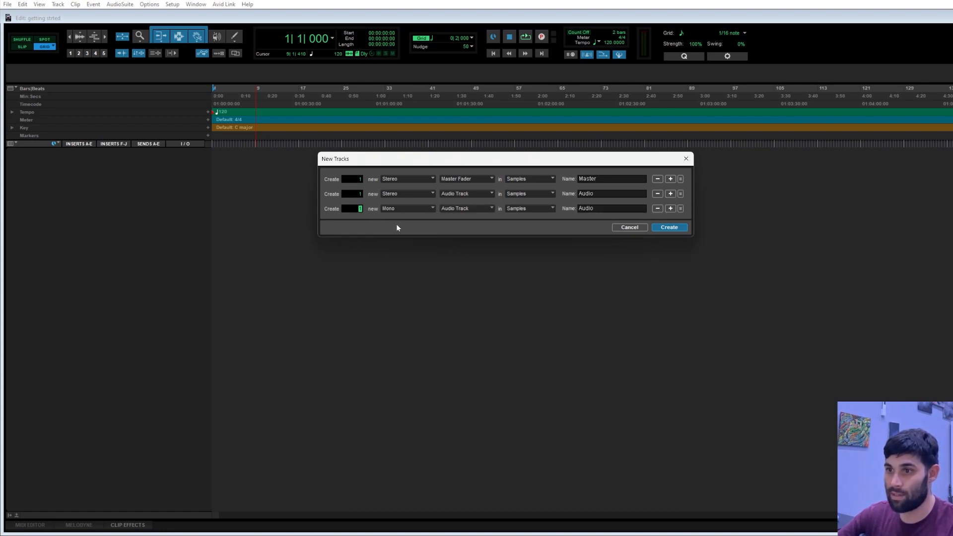
left_click(671, 209)
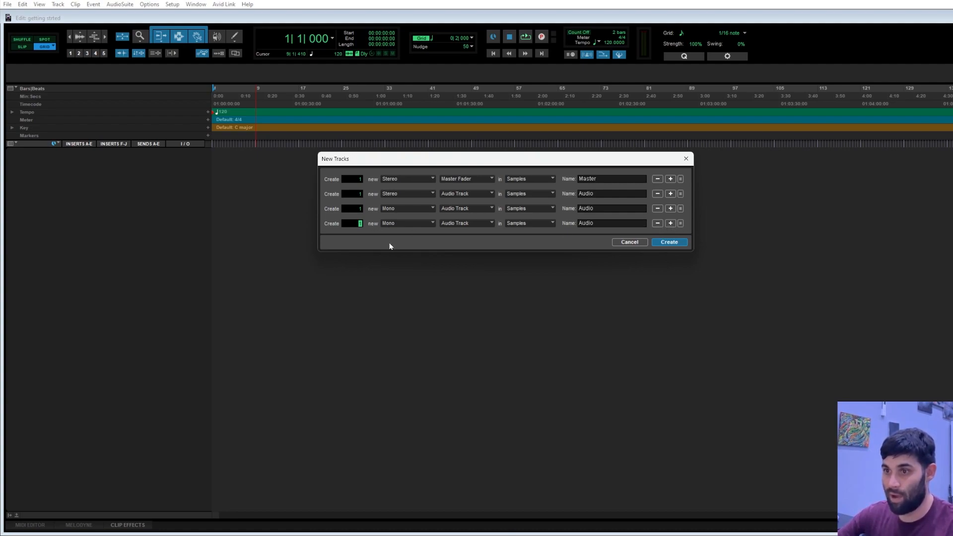
type("6")
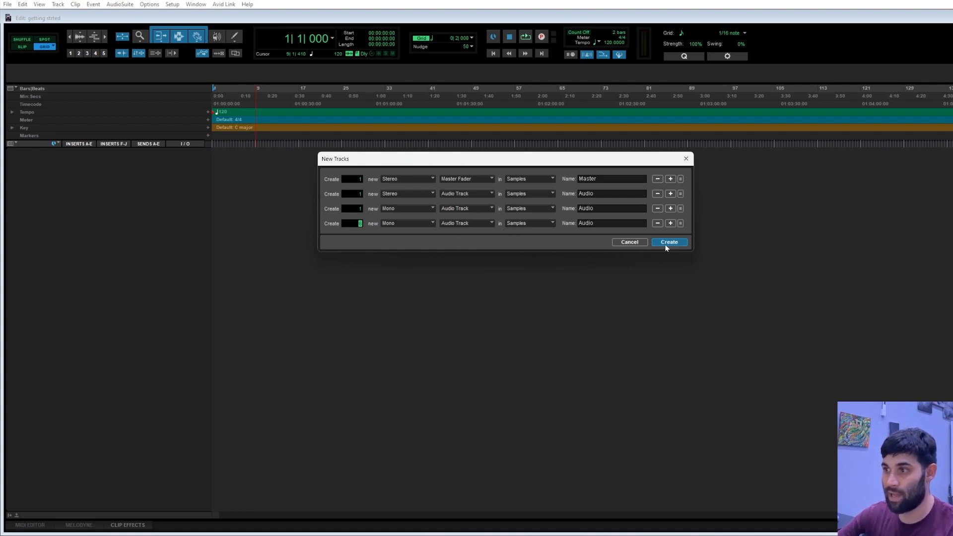
Add 3 stereo Aux Input tracks to the set and create all the listed tracks.
left_click(670, 223)
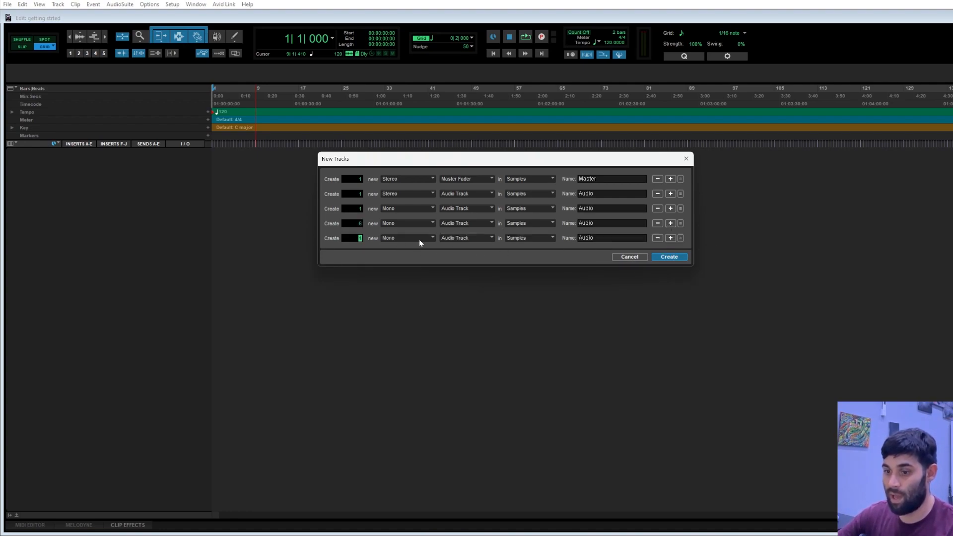
type("3")
left_click(406, 238)
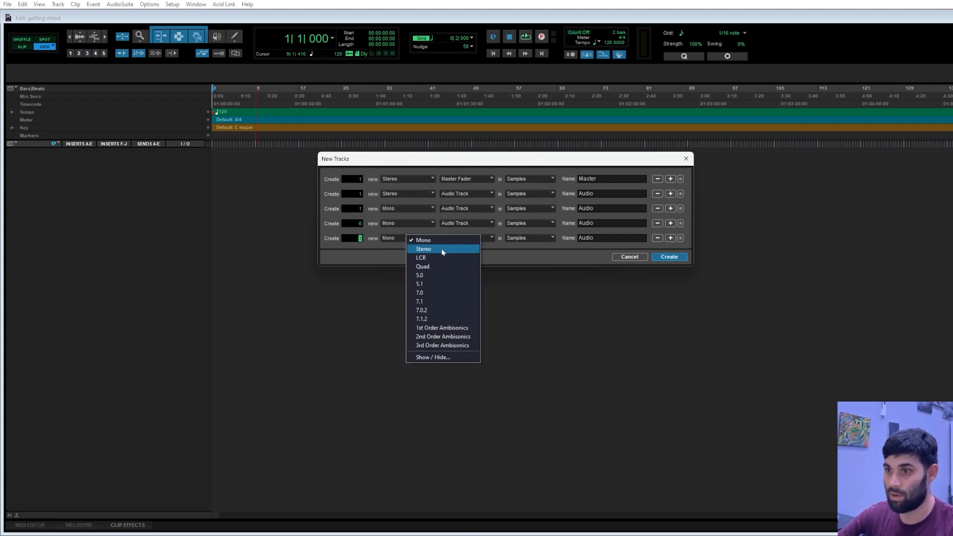
left_click(450, 249)
left_click(462, 239)
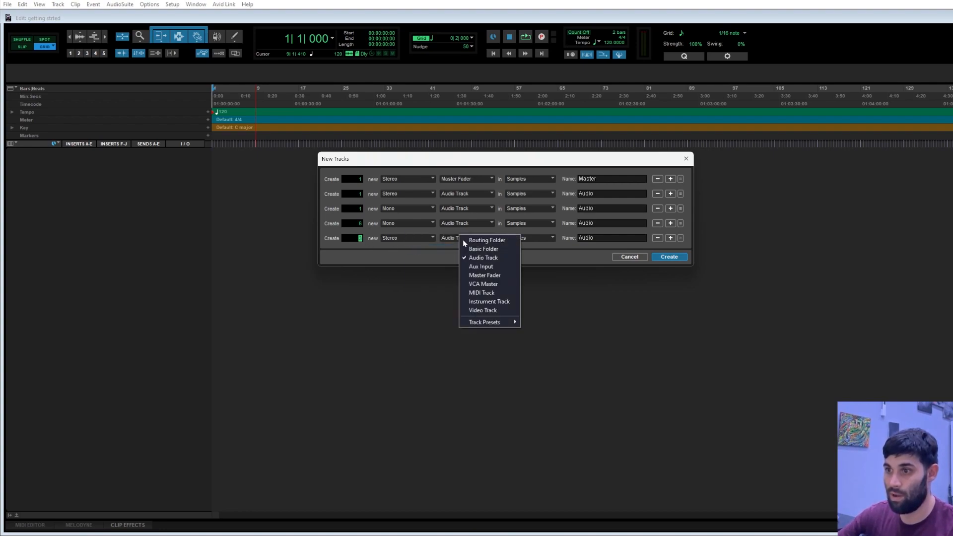
left_click(505, 267)
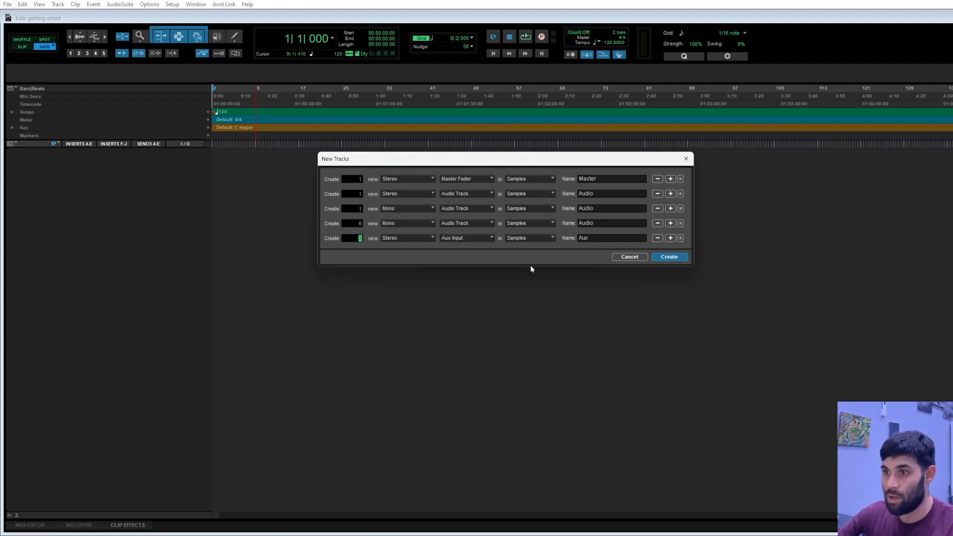
left_click(668, 258)
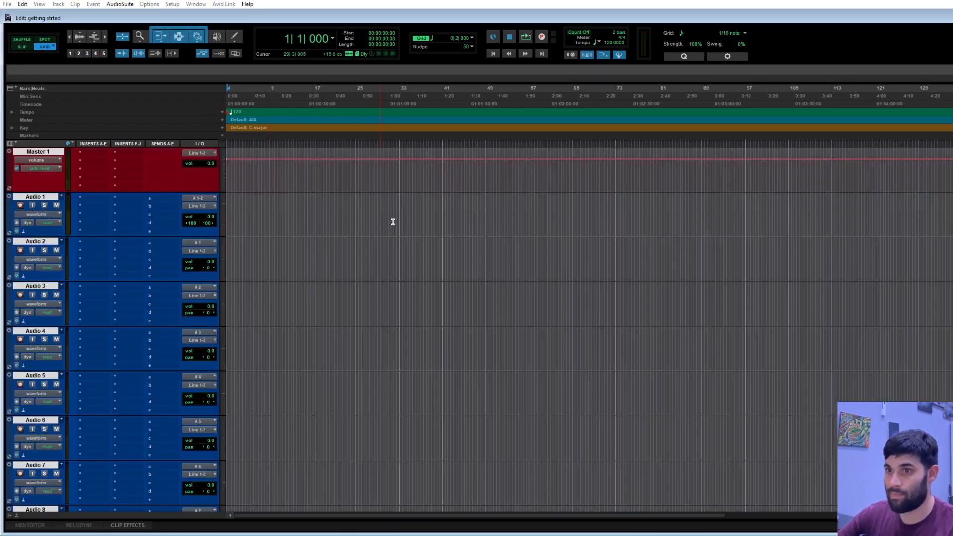
Look through the newly created tracks in the Edit window and place the edit cursor on the Audio 1 track.
scroll(368, 285, "up", 5)
scroll(370, 281, "down", 5)
scroll(374, 277, "up", 6)
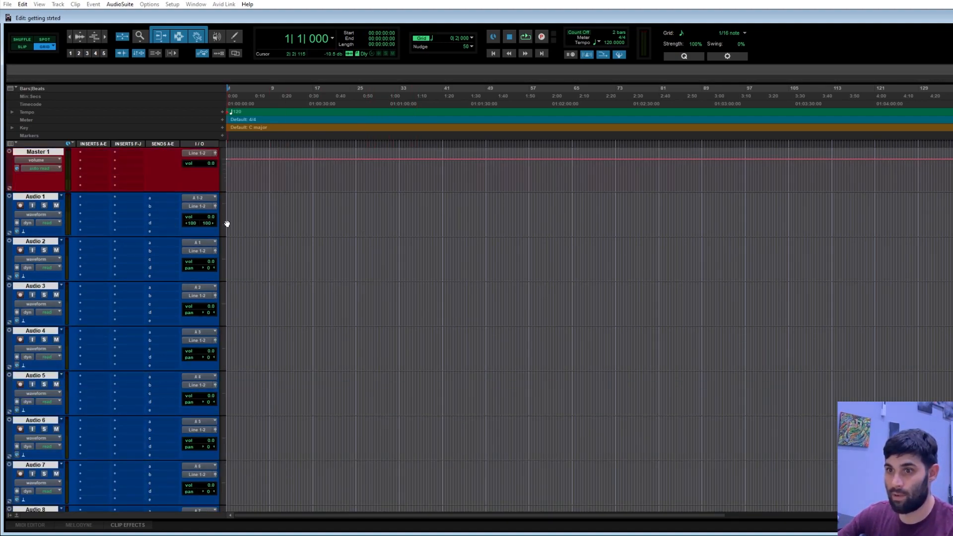
scroll(256, 266, "down", 5)
scroll(258, 270, "up", 5)
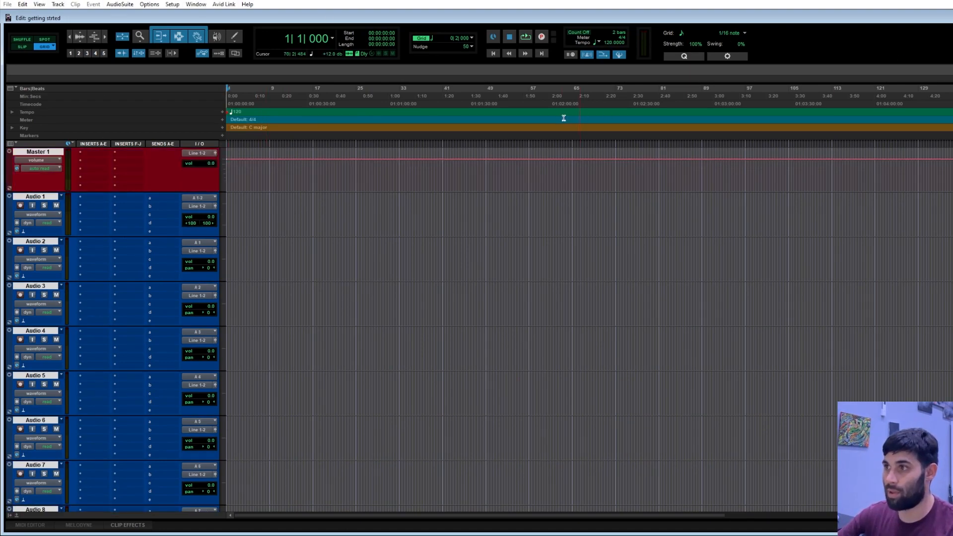
left_click(346, 214)
Show the Mix window and examine the inserts, sends, I/O and faders of the new channel strips.
left_click(196, 4)
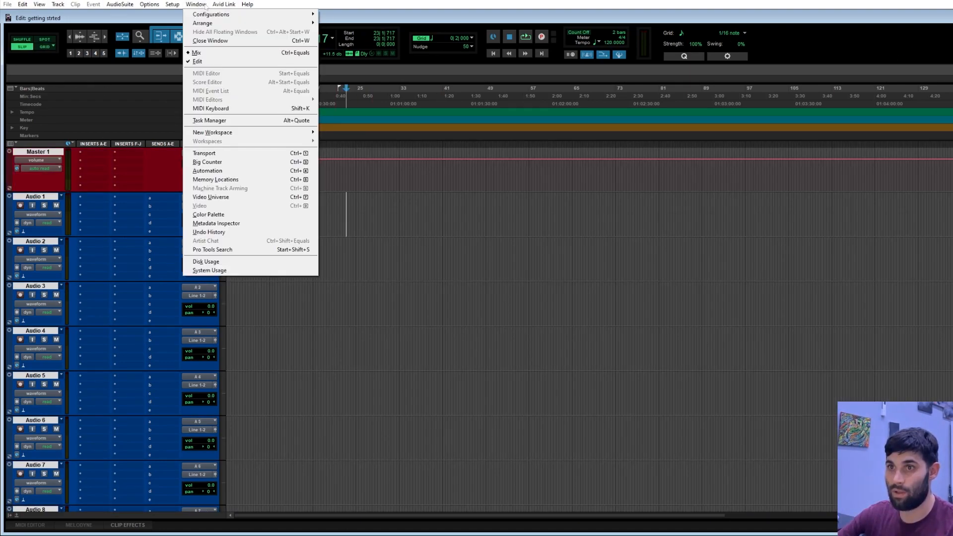
left_click(234, 54)
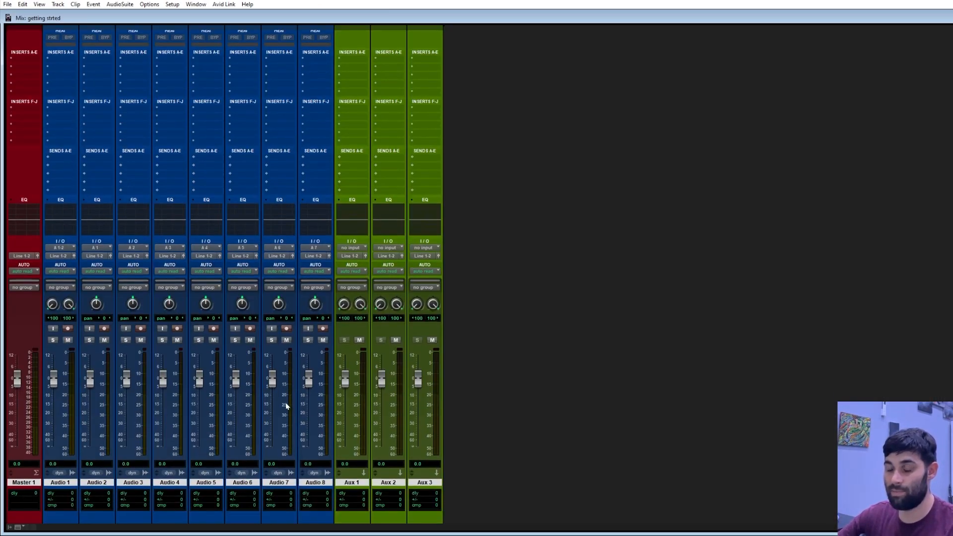
scroll(238, 270, "down", 2)
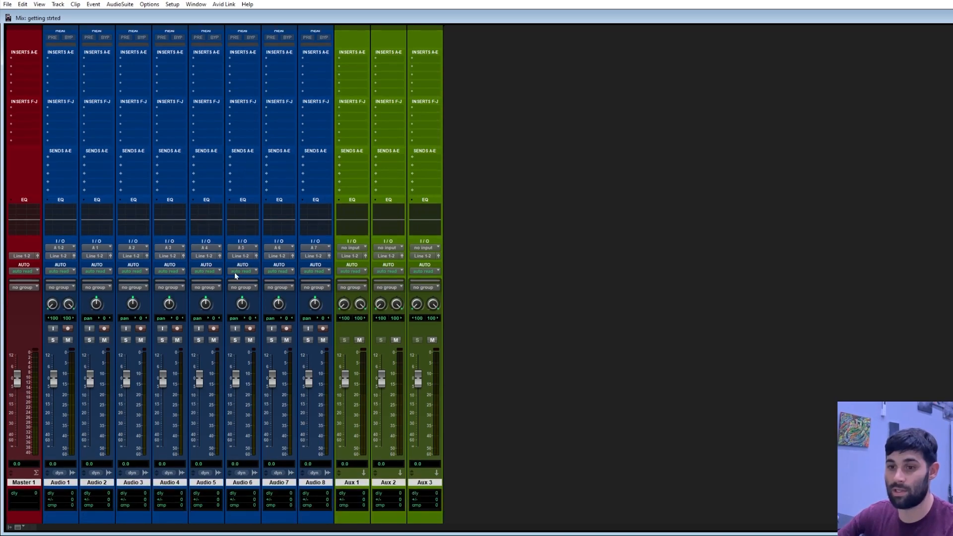
scroll(86, 281, "up", 2)
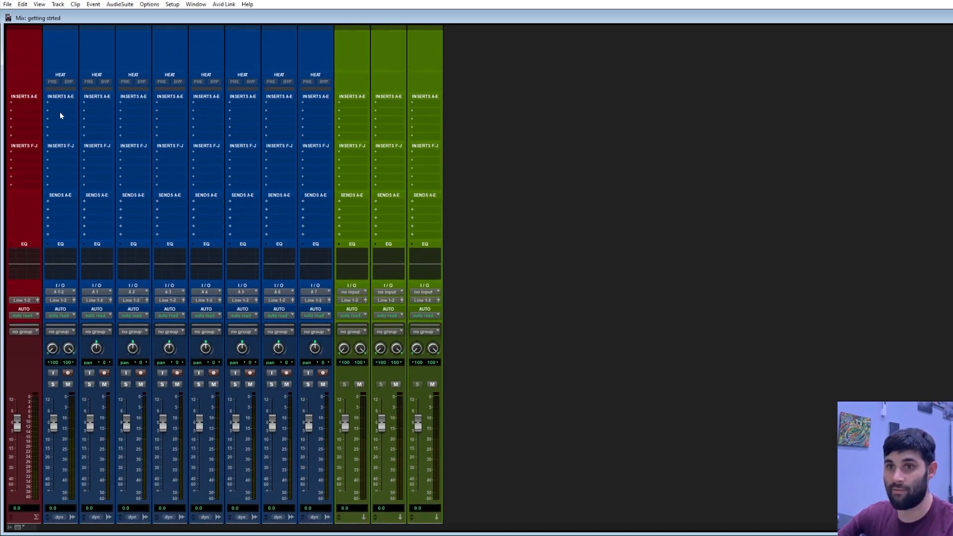
scroll(158, 175, "down", 3)
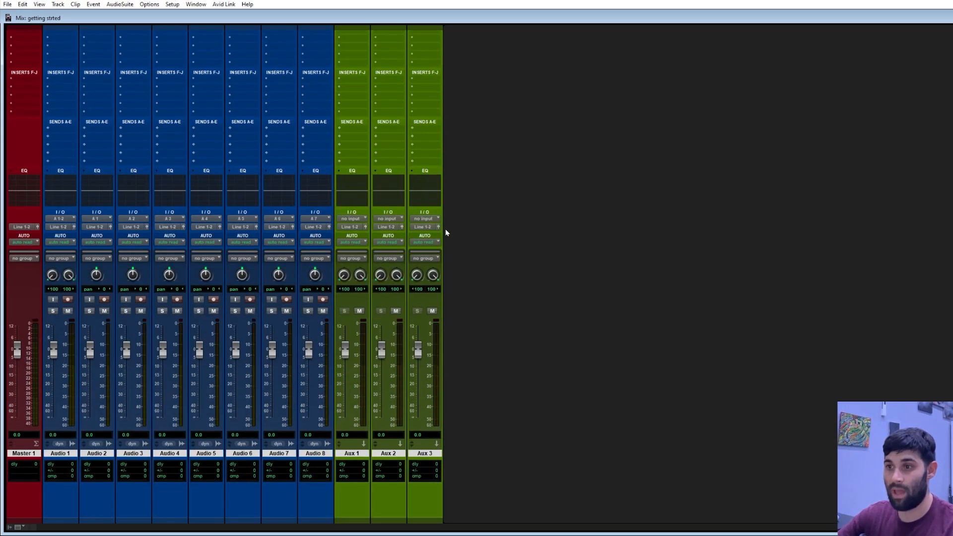
Import the Flute Nation file from the BEATS folder onto a new track and move its clip to the start of Audio 1.
scroll(446, 212, "up", 3)
scroll(411, 240, "up", 1)
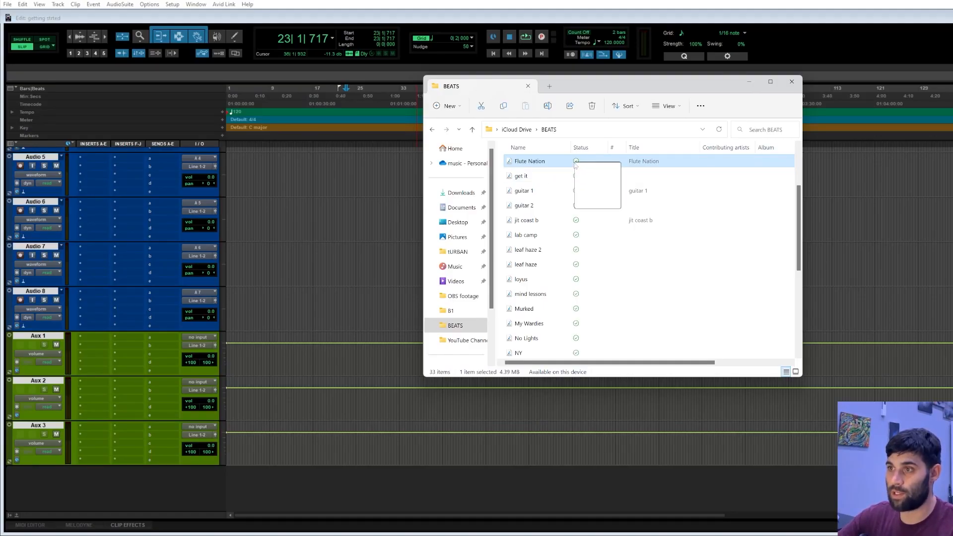
left_click_drag(576, 165, 228, 493)
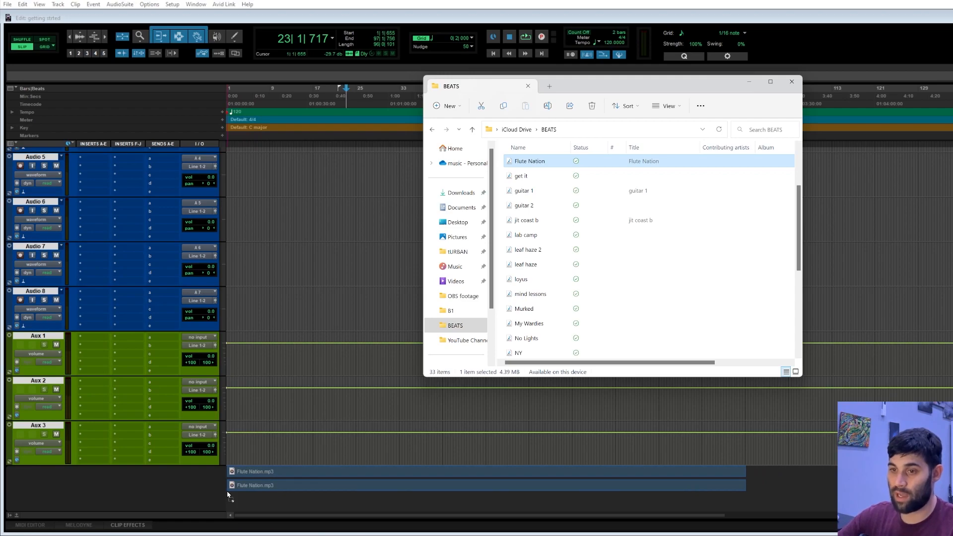
left_click_drag(227, 493, 228, 494)
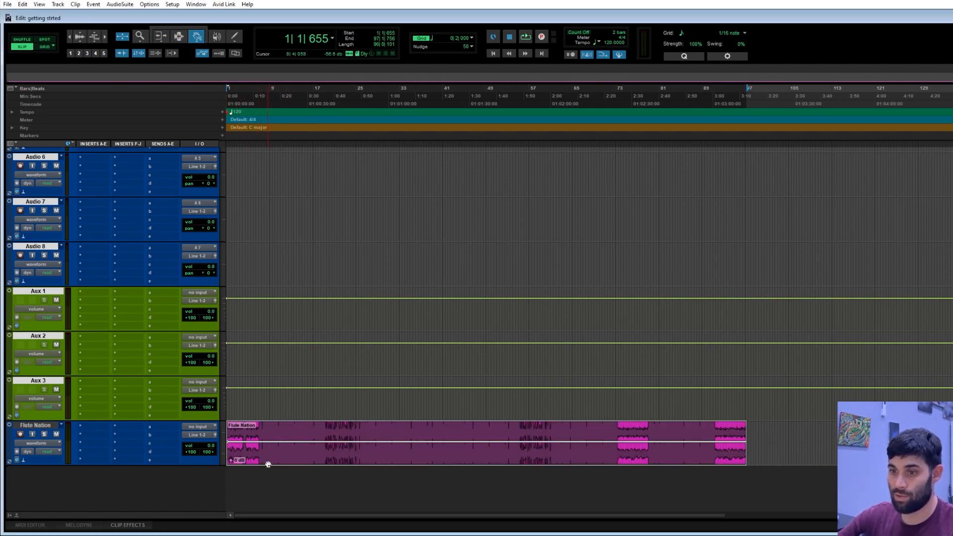
left_click_drag(245, 457, 238, 219)
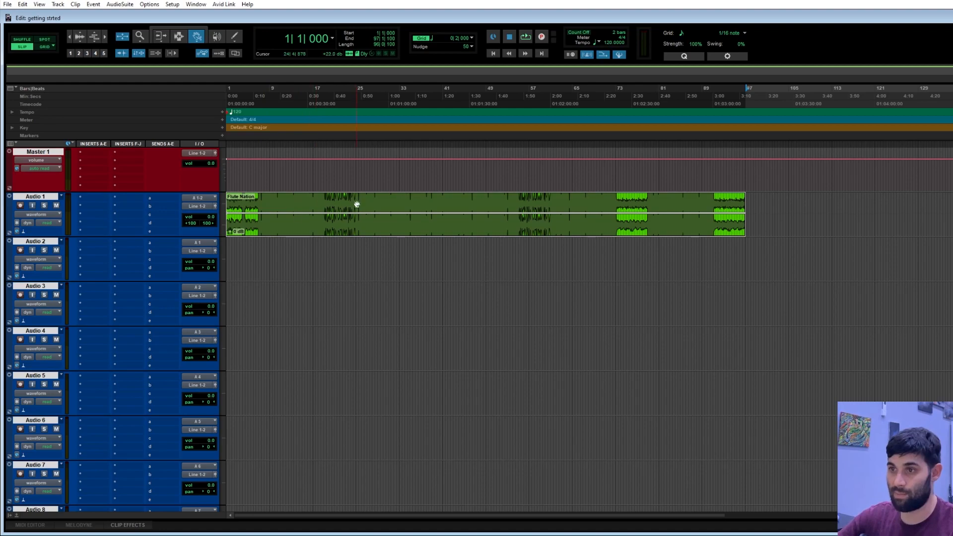
scroll(271, 266, "down", 1)
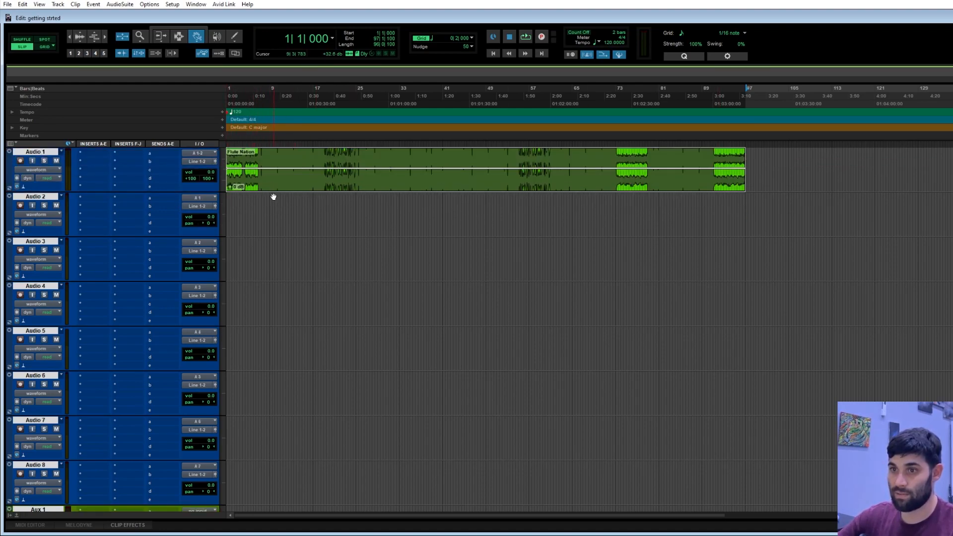
scroll(421, 289, "up", 1)
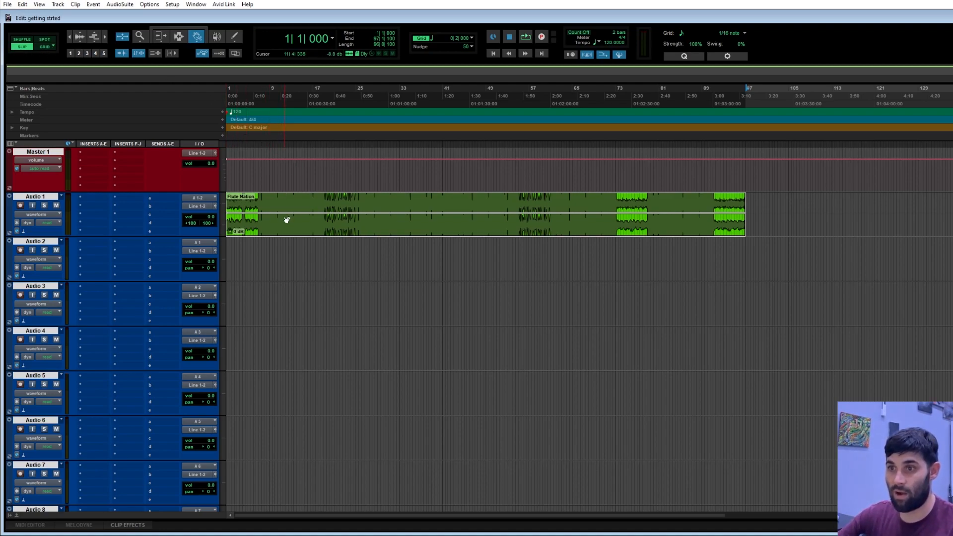
Try sliding the Flute Nation clip freely along the timeline in Slip mode.
key("t")
left_click_drag(327, 223, 272, 216)
left_click_drag(345, 219, 320, 214)
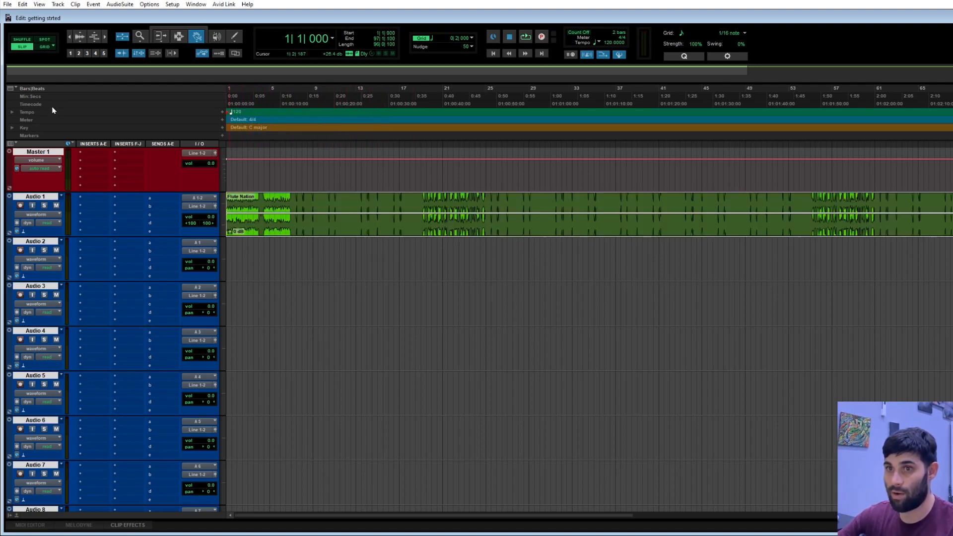
Switch to Grid mode and slide the Audio 1 clip along the grid to 6|3|000 and back to the session start.
left_click(45, 48)
left_click(281, 234)
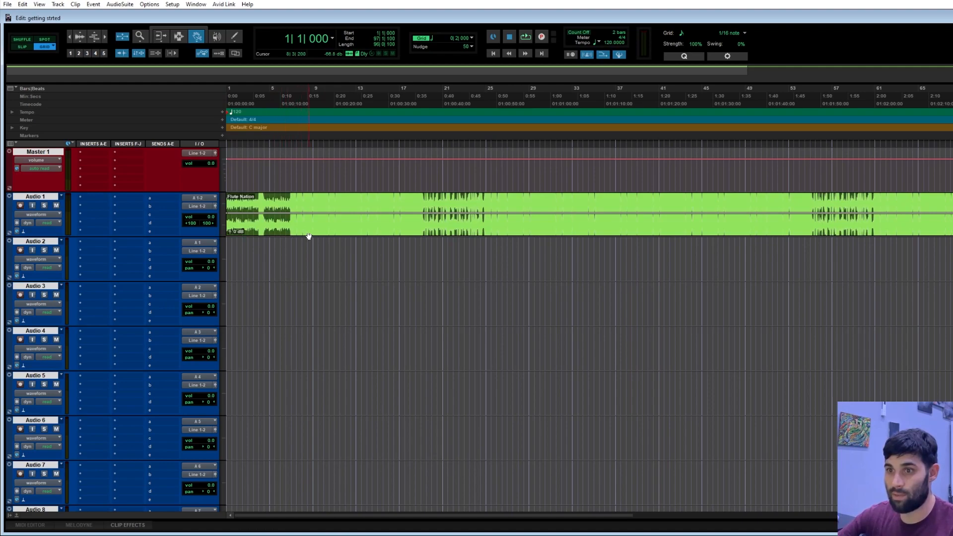
left_click_drag(236, 220, 294, 217)
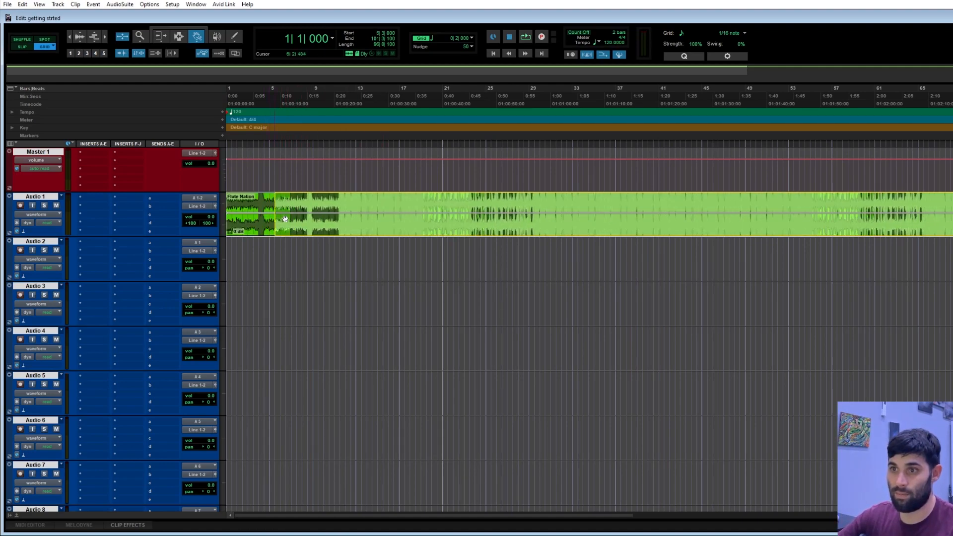
left_click(106, 37)
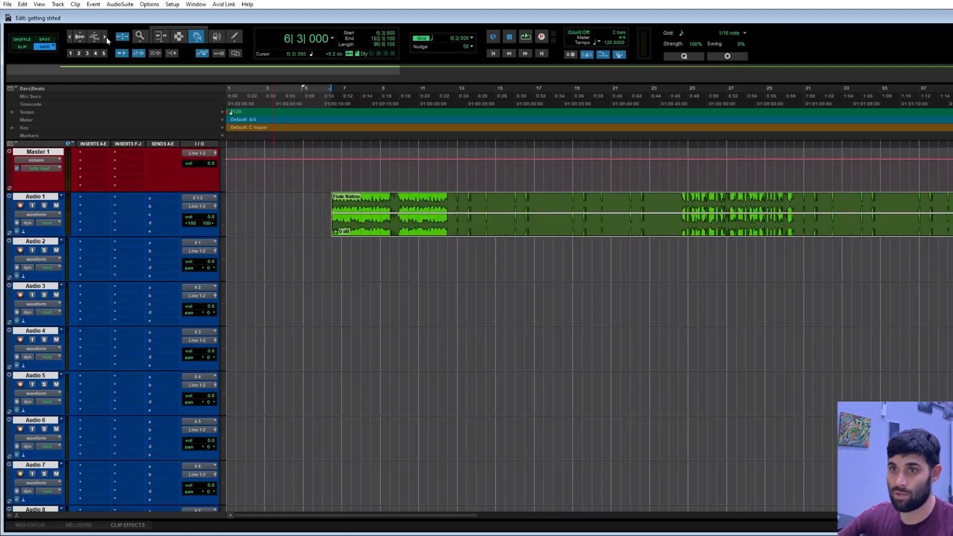
left_click(106, 38)
left_click_drag(454, 231, 258, 230)
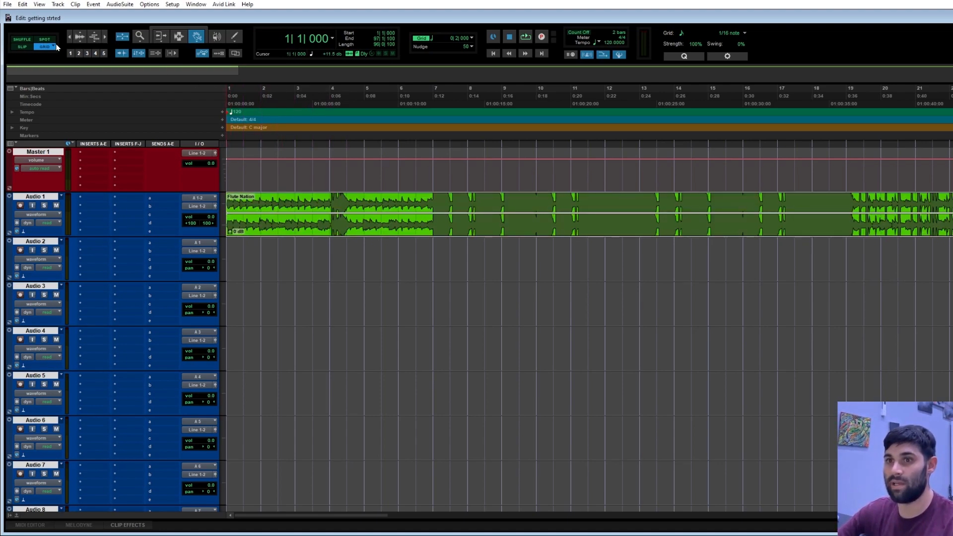
Add a clip gain point near bar 6 of the Audio 1 clip and lower the gain from there on.
left_click(104, 39)
left_click(105, 39)
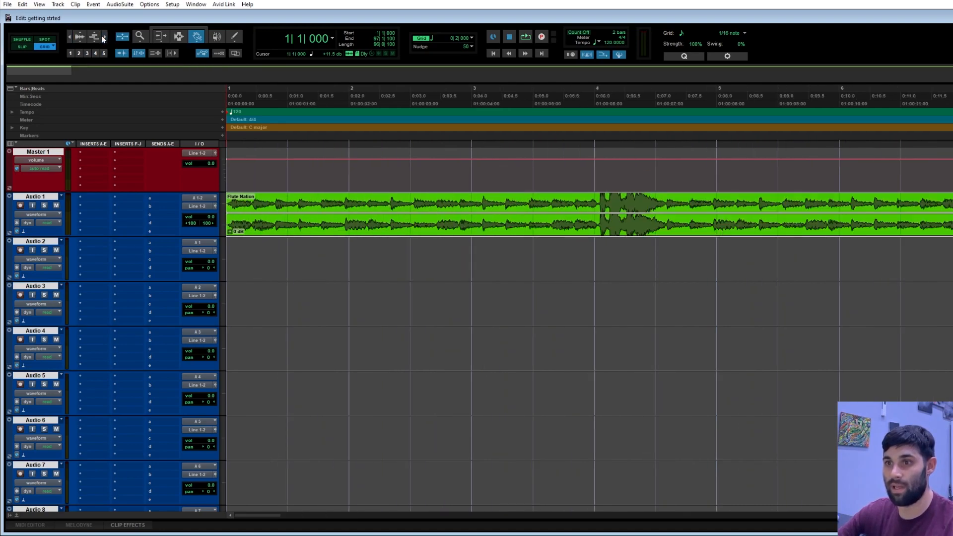
left_click(70, 35)
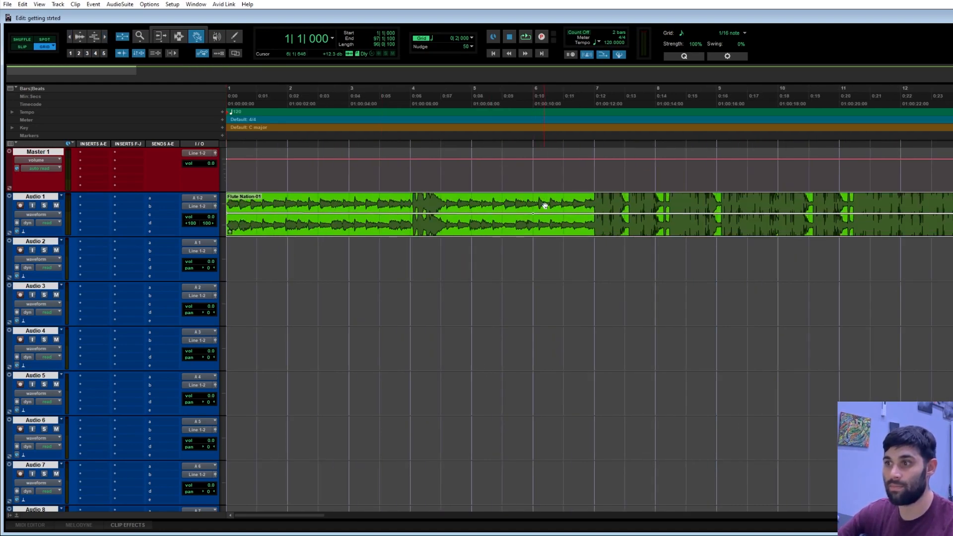
left_click_drag(543, 214, 544, 223)
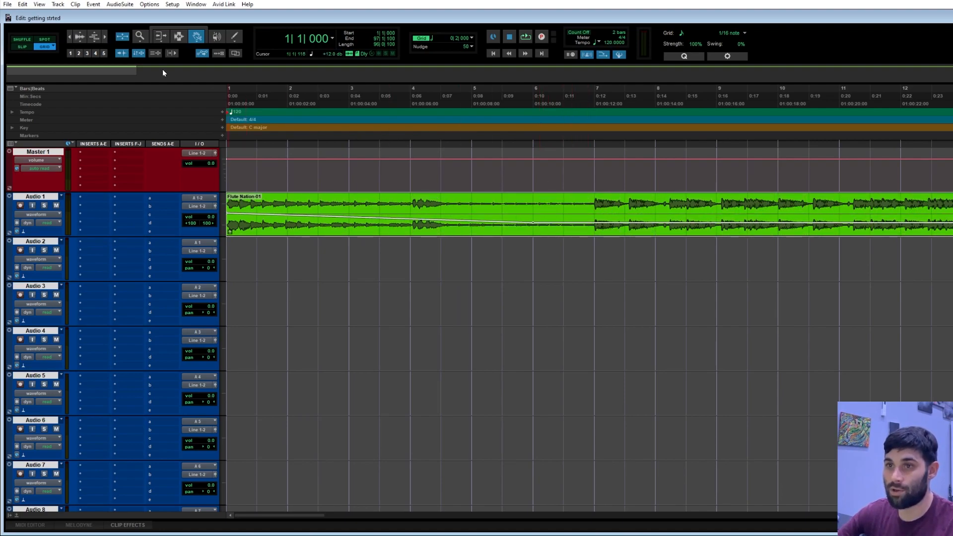
Enlarge the waveform display and examine the Audio 1 clip at closer and wider horizontal zoom levels.
left_click(80, 37)
left_click(83, 37)
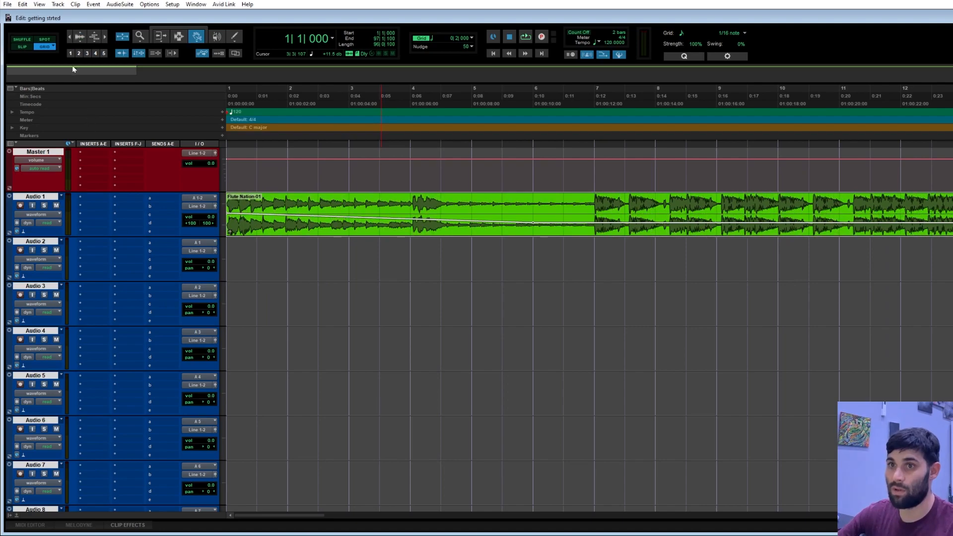
left_click(105, 38)
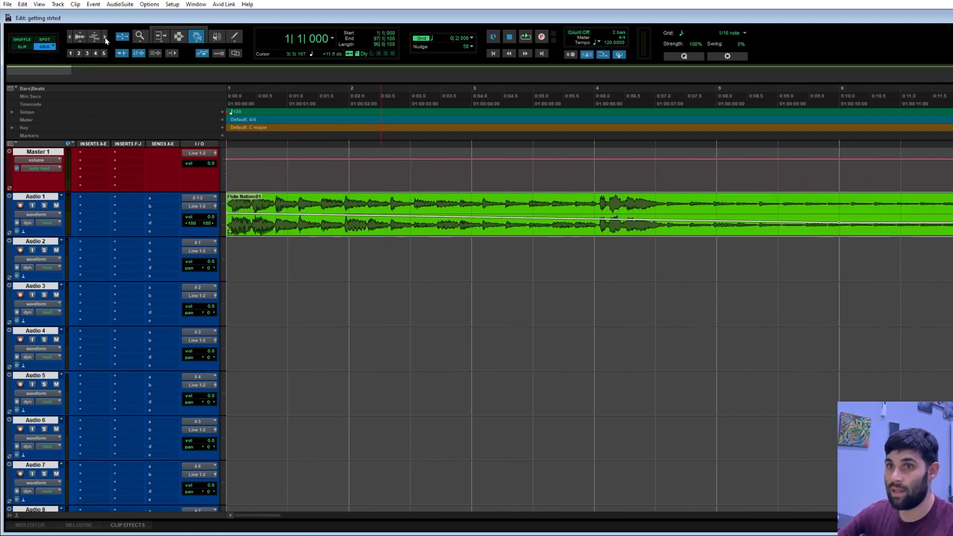
left_click(70, 38)
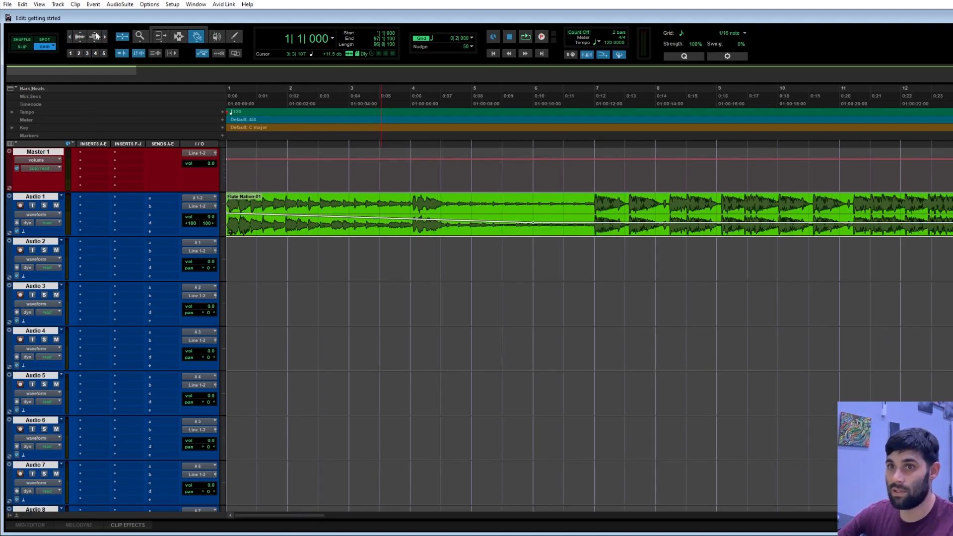
left_click(69, 38)
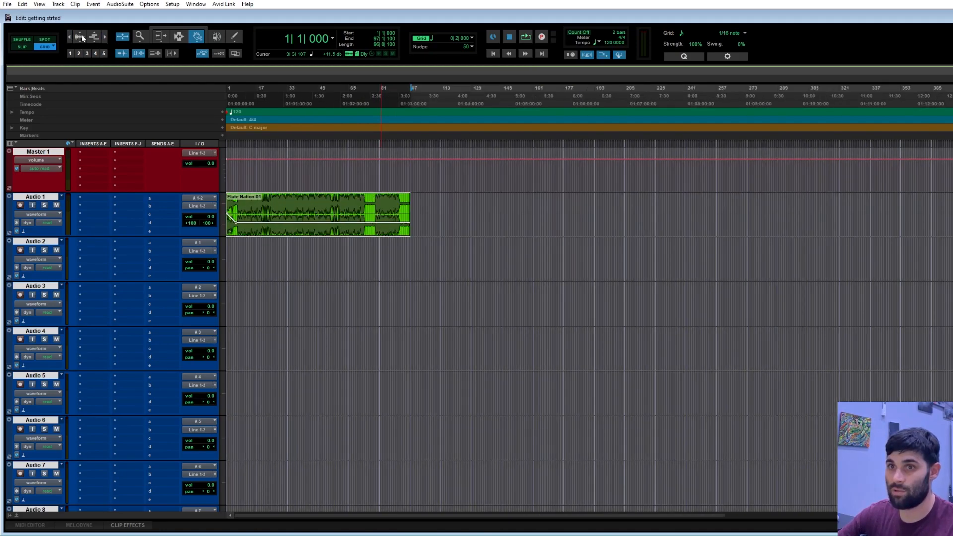
left_click(106, 37)
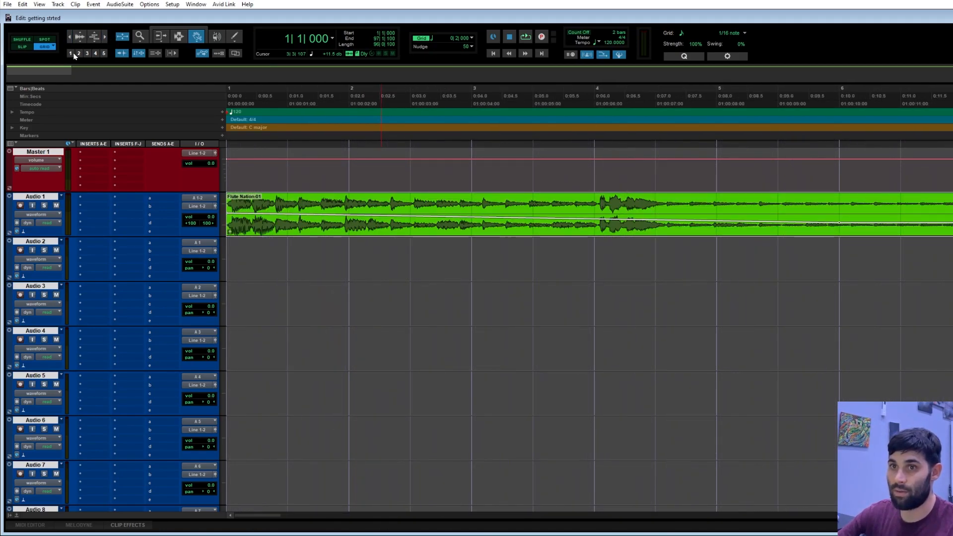
Compare the timeline views stored in zoom presets 3, 2, 1 and 5, and return to preset 1.
left_click(87, 53)
left_click(79, 53)
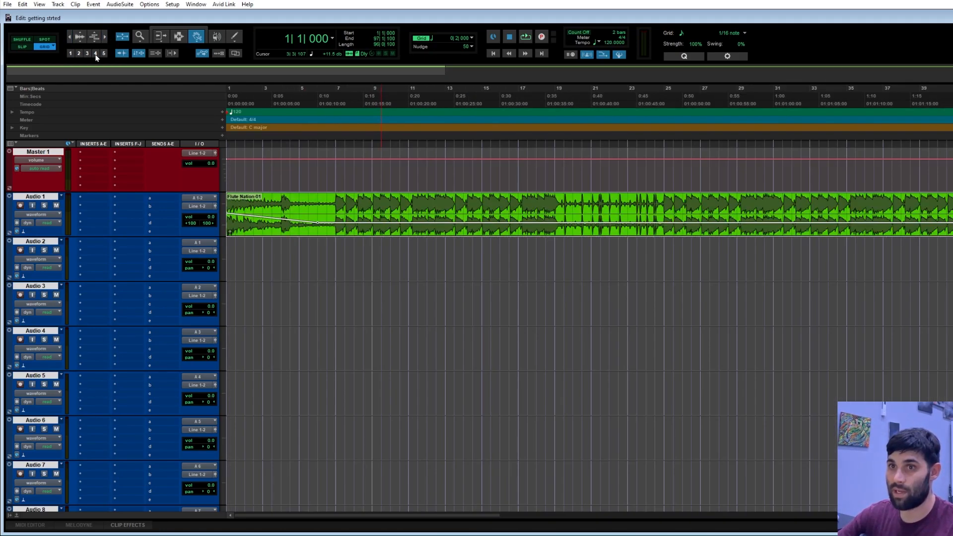
left_click(70, 53)
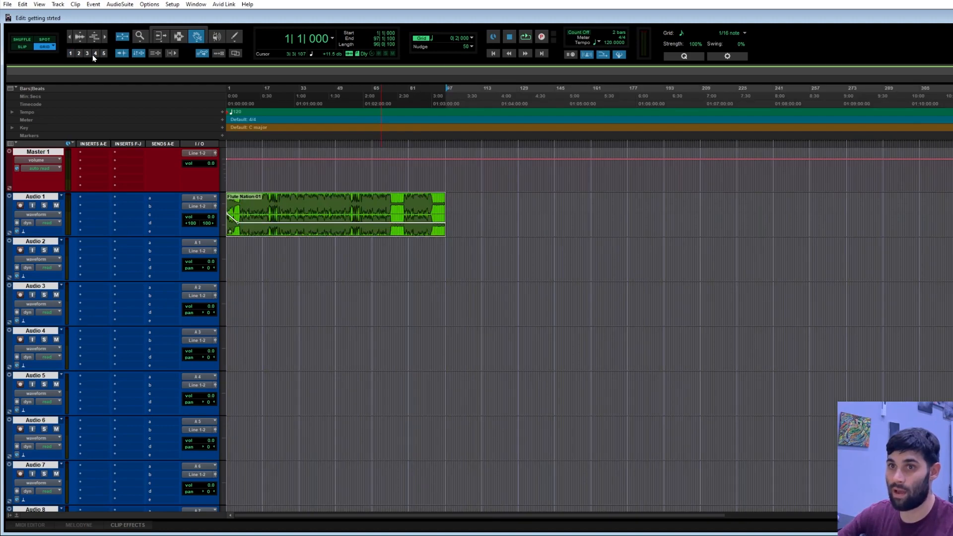
left_click(105, 54)
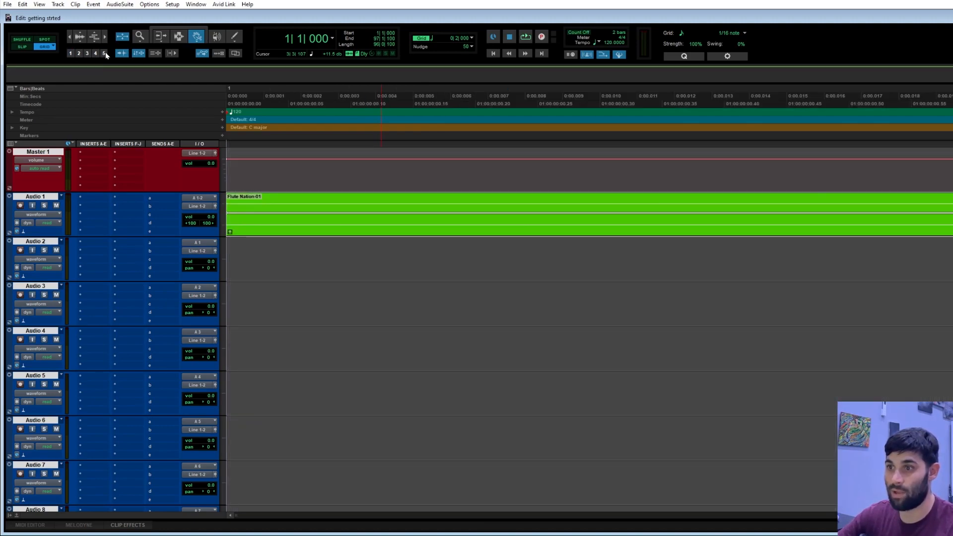
left_click(71, 54)
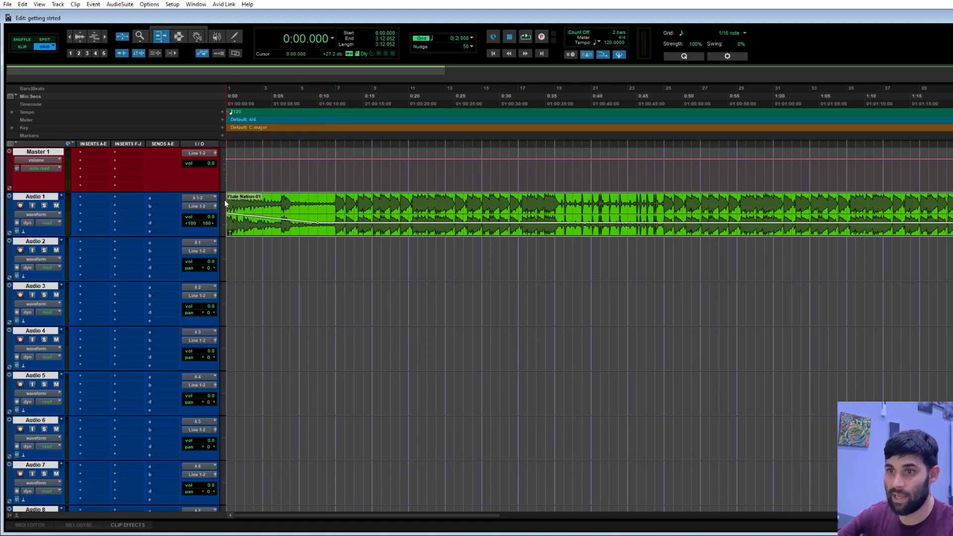
Try the Trim, Selector and Grabber tools individually on the Audio 1 clip, selecting 0:12.000 to 0:23.000 with the Selector.
mouse_move(229, 199)
left_mouse_down()
mouse_move(290, 204)
mouse_move(222, 204)
mouse_move(307, 204)
mouse_move(214, 205)
left_mouse_up()
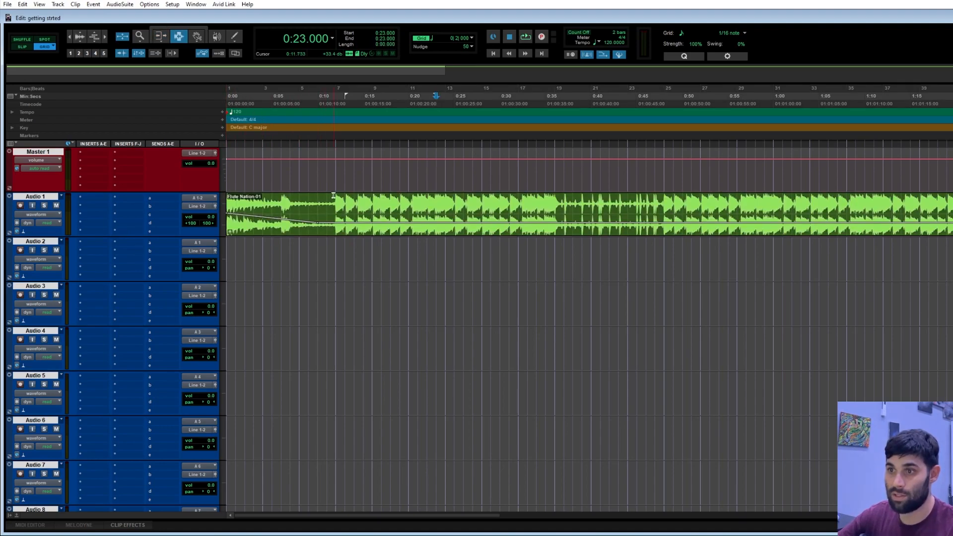
left_click_drag(335, 202, 436, 205)
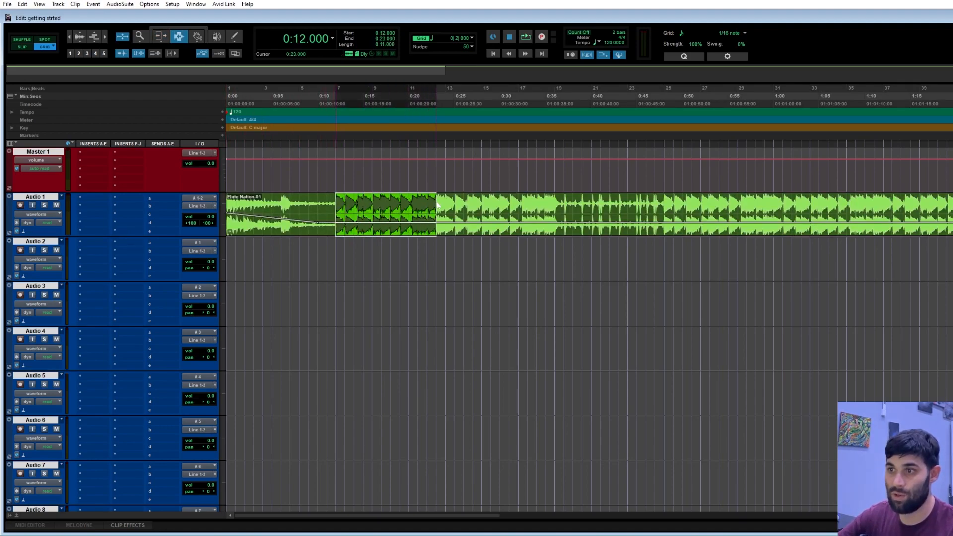
left_click(197, 38)
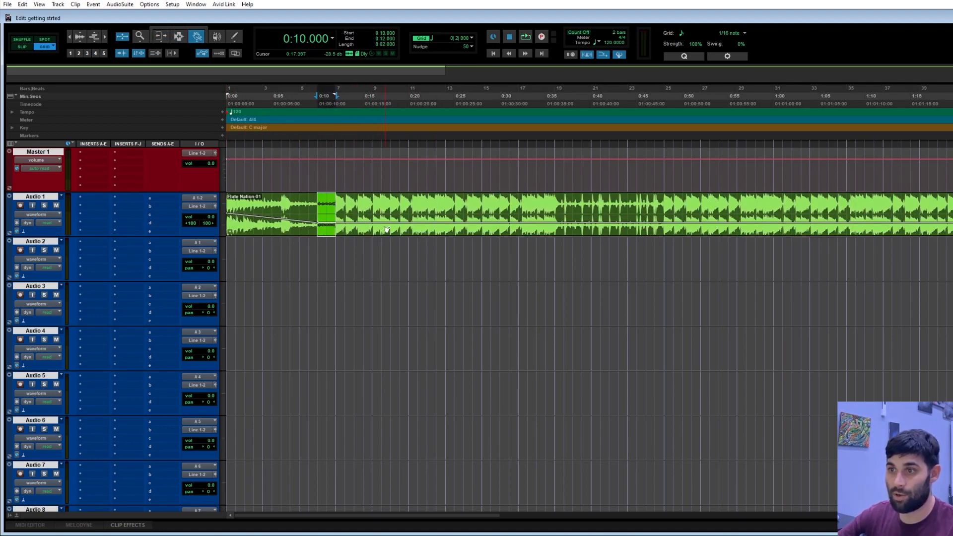
left_click(386, 227)
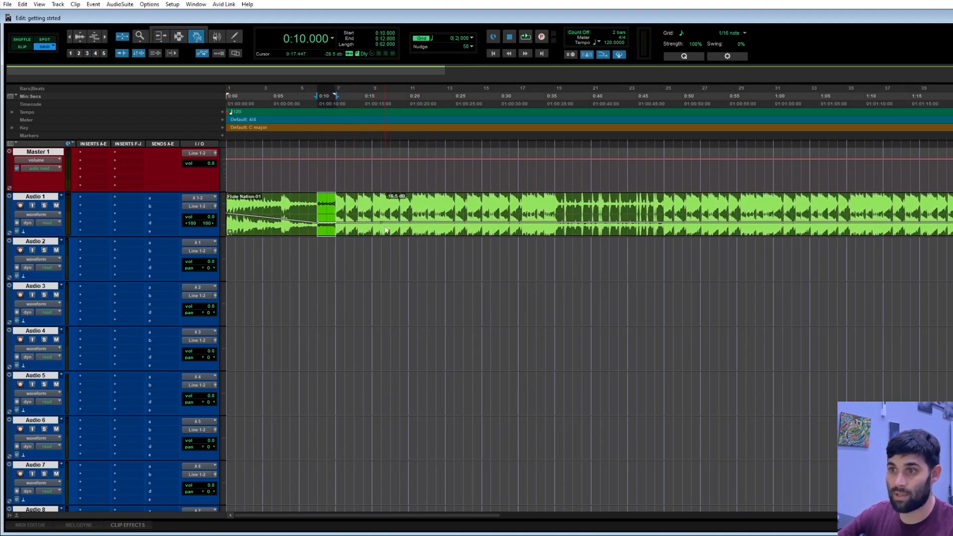
left_click(386, 230)
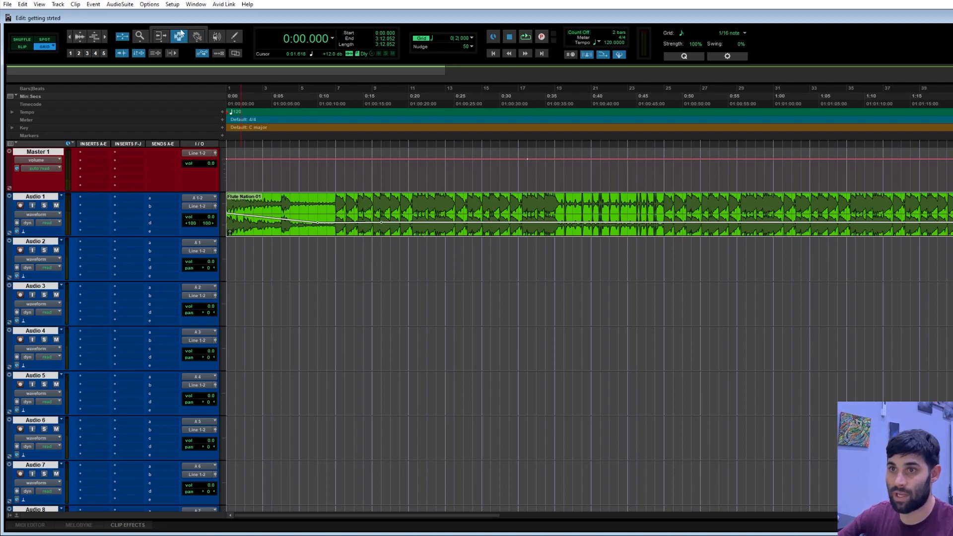
Undo the last clip edit and use the Smart Tool to select 0:17.000 to 0:21.000 on Audio 1.
left_click(182, 30)
key("ctrl+z")
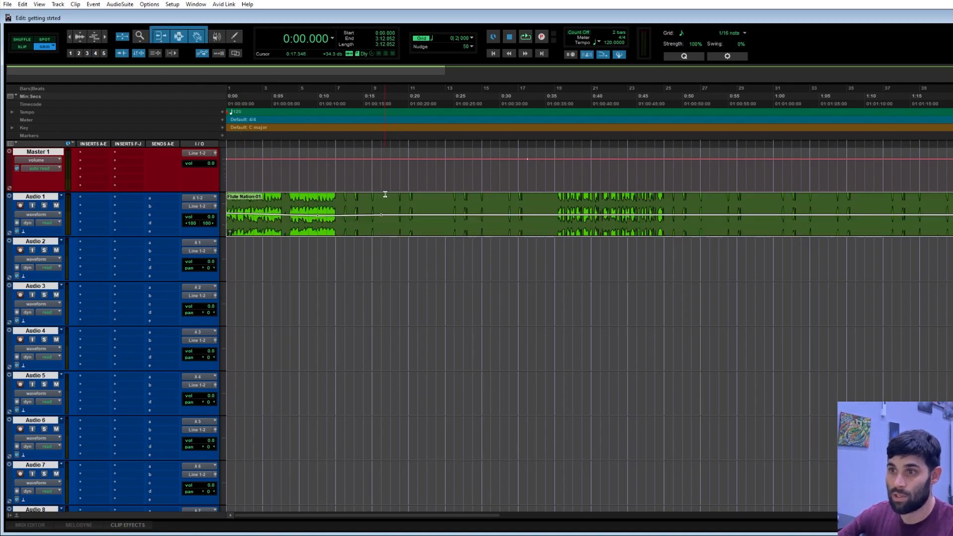
left_click_drag(385, 198, 422, 198)
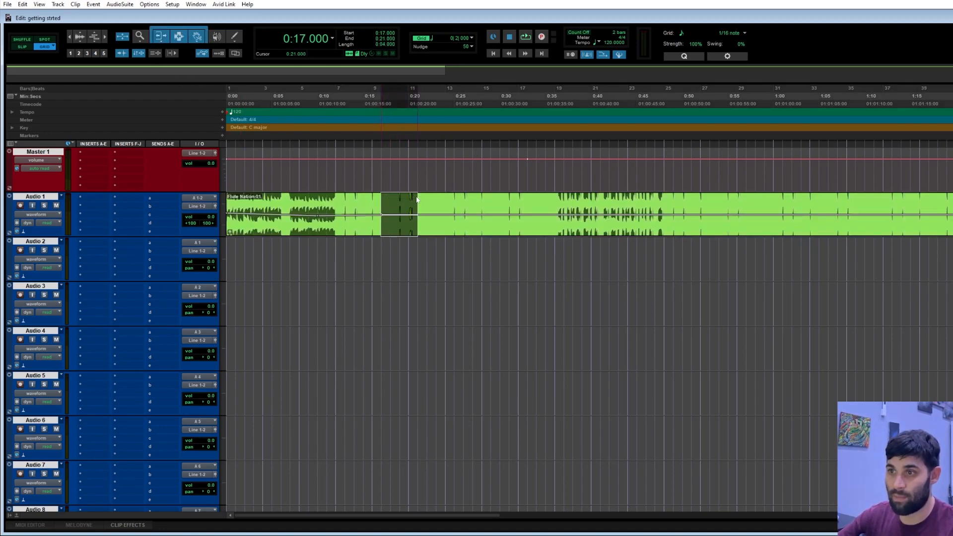
left_click(423, 197)
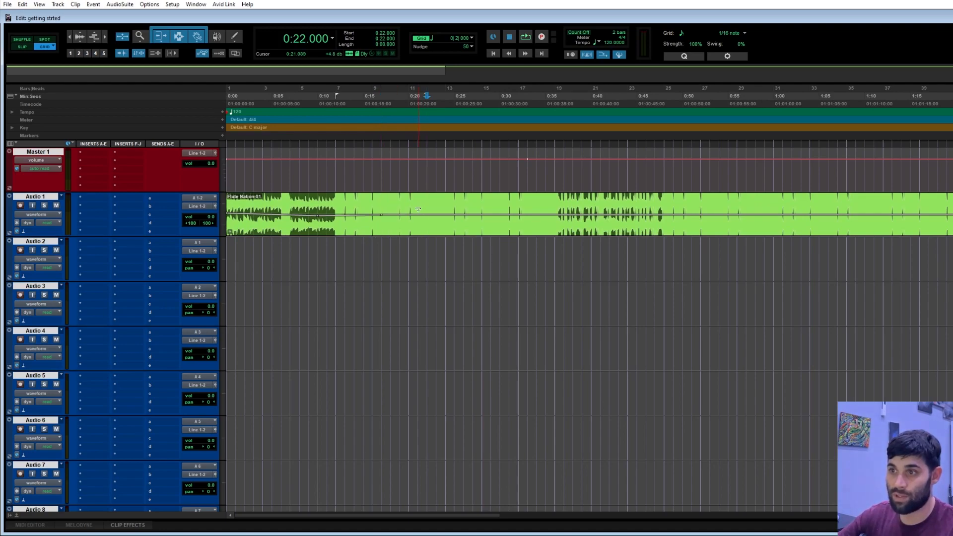
Raise the Audio 1 clip's gain line slightly, and practise selecting a range and grabbing the clip with the Smart Tool.
left_click_drag(410, 216, 410, 215)
left_click(408, 232)
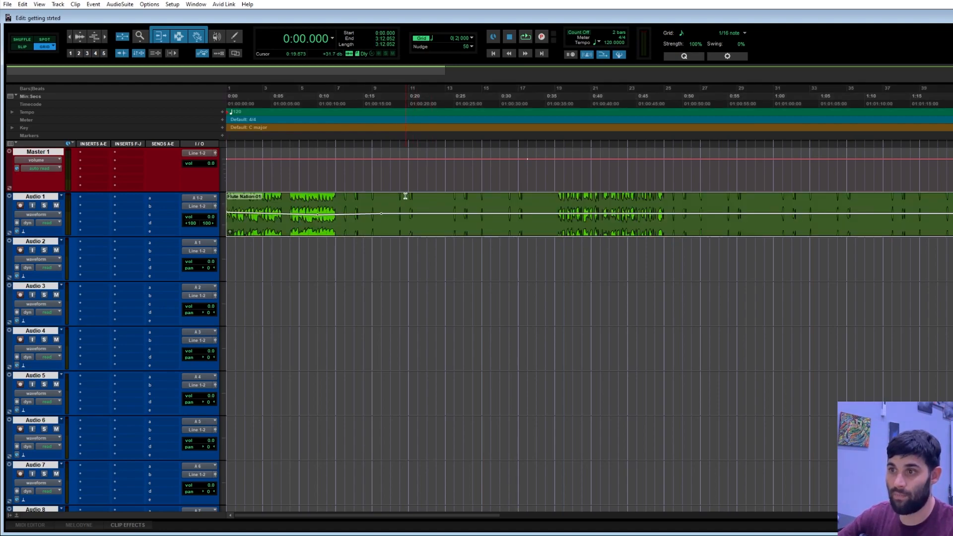
left_click_drag(377, 196, 481, 199)
mouse_move(412, 231)
left_mouse_down()
mouse_move(401, 314)
mouse_move(404, 213)
mouse_move(419, 228)
left_mouse_up()
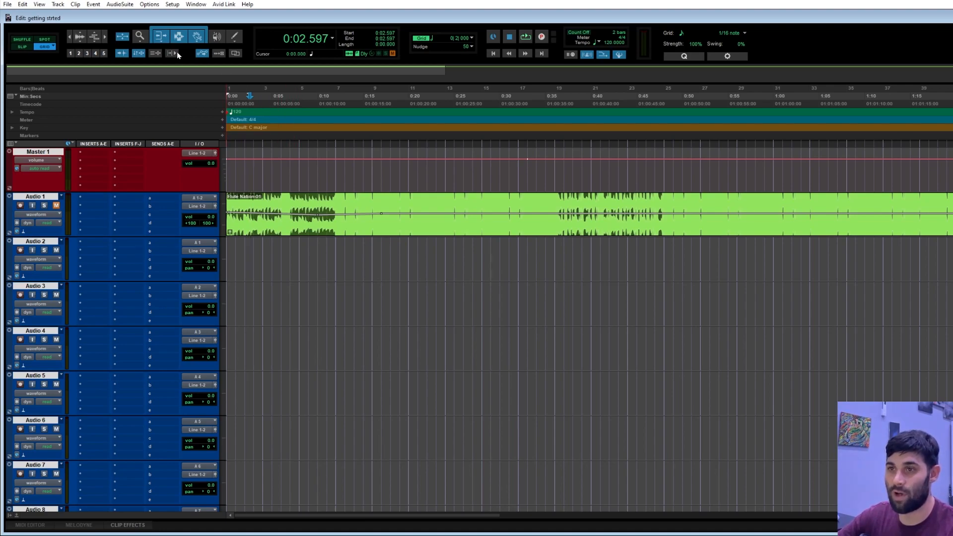
Set the playback start to 0:01.000 in the timeline and play and stop the session from there.
left_click(236, 98)
key("space")
key("space")
key("space")
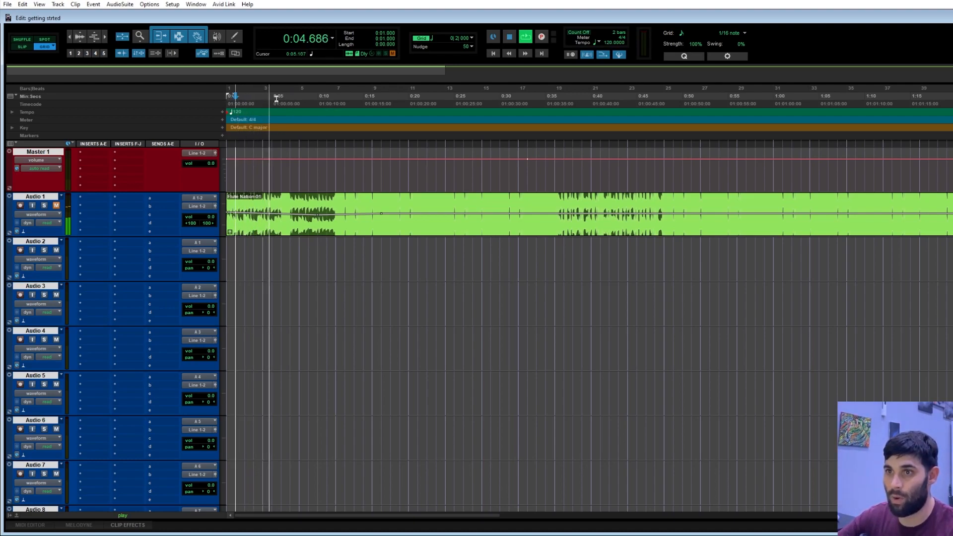
key("space")
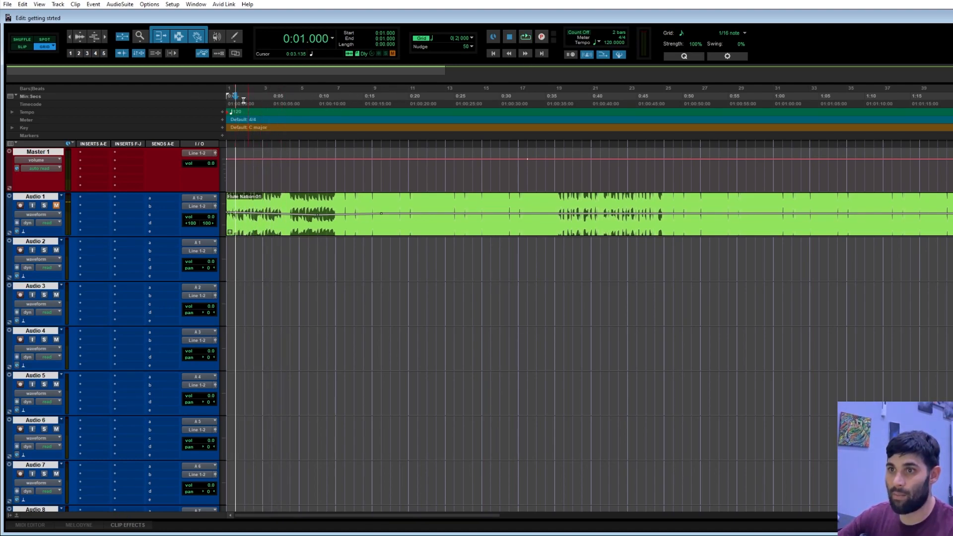
Place the playback start at several different points along the timeline, finishing at 0:09.437.
left_click(253, 97)
left_click(281, 95)
left_click(253, 96)
left_click(300, 95)
left_click(318, 95)
left_click_drag(336, 96, 345, 95)
left_click(314, 95)
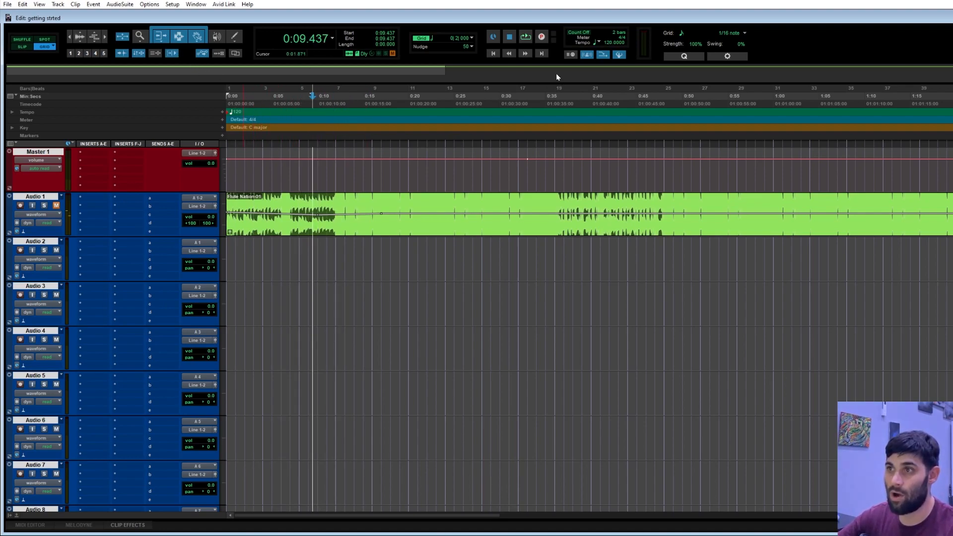
Play and stop the session twice, continuing from wherever the playback start has been left.
left_click(525, 37)
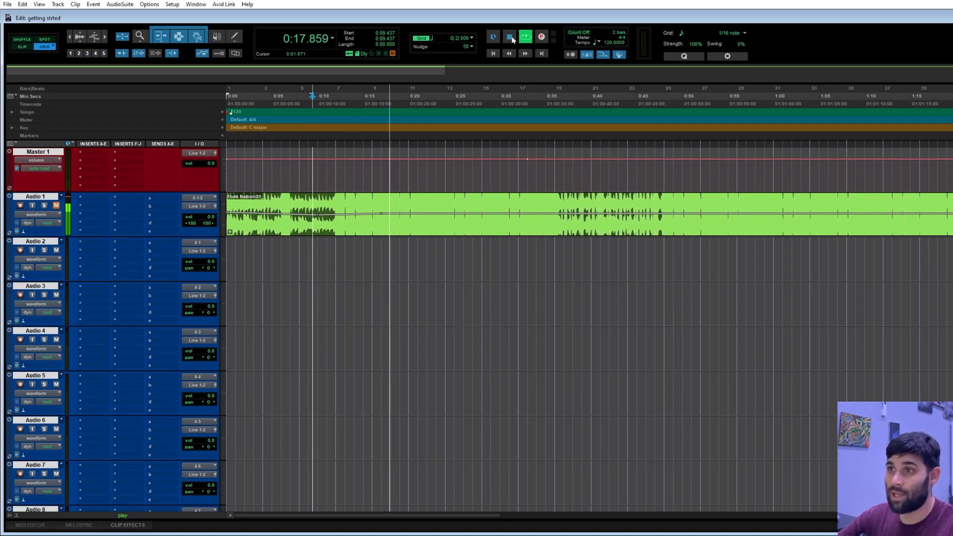
left_click(510, 37)
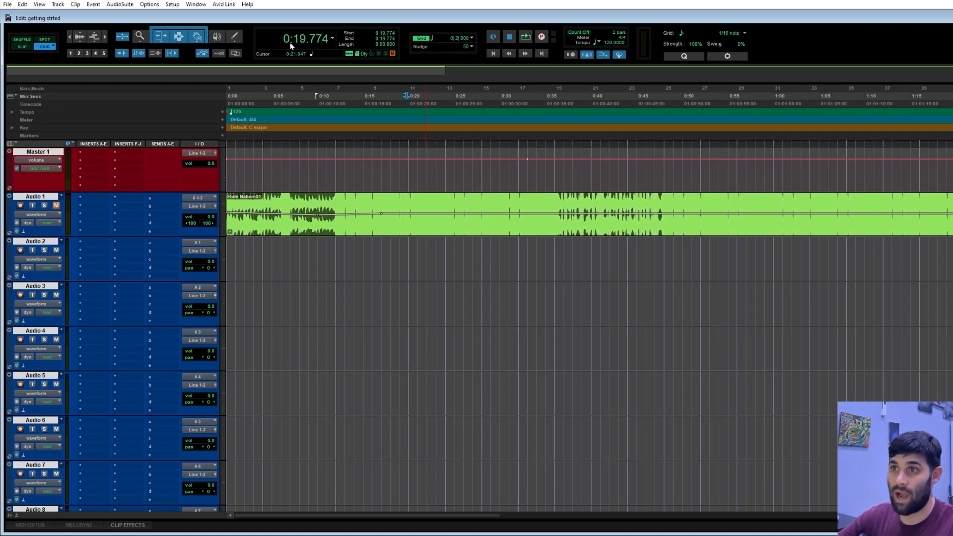
key("space")
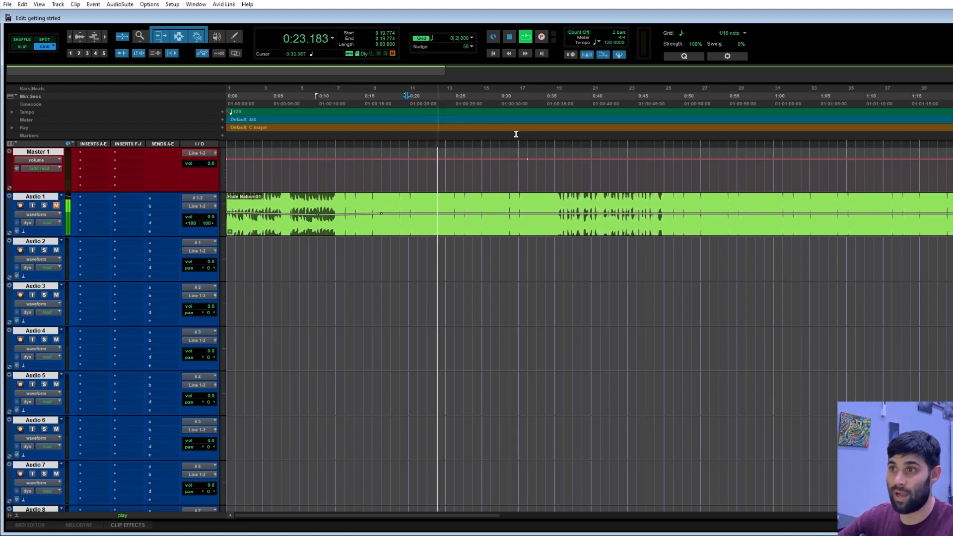
key("space")
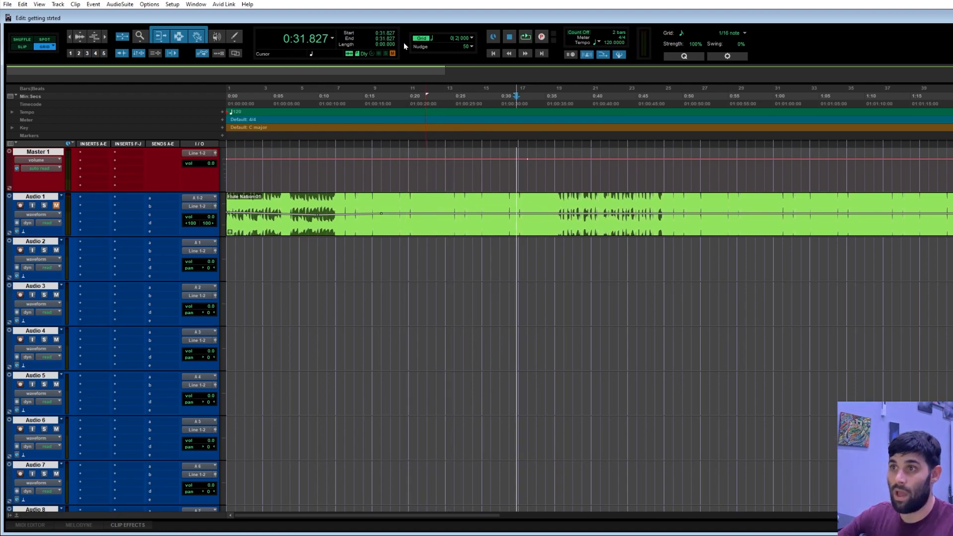
Set the grid value to 0|0|060 and move the Audio 1 clip in fine grid increments.
left_click(432, 38)
left_click(467, 51)
left_click(459, 38)
left_click(458, 67)
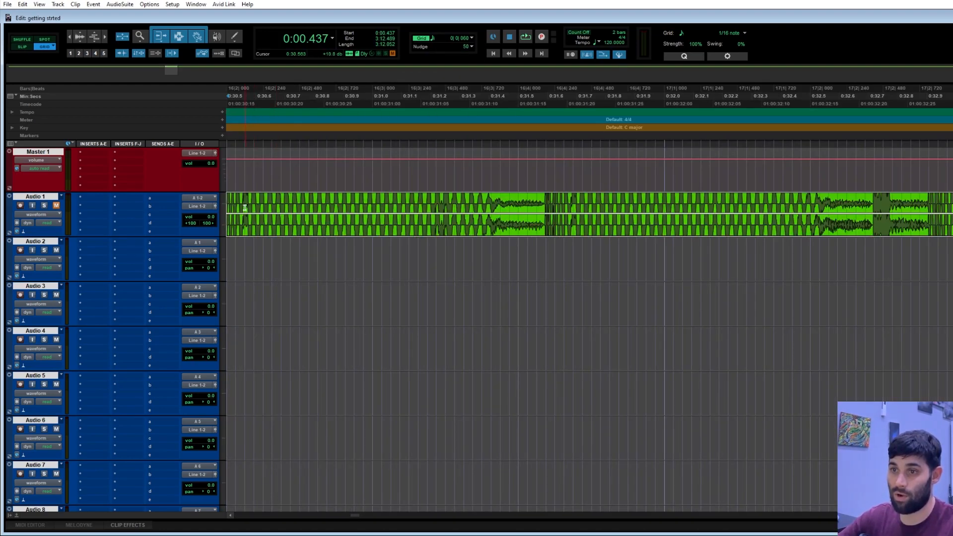
left_click_drag(282, 229, 456, 234)
Set the grid value to 0|2|000 and move the Audio 1 clip to start at 0:00.000.
left_click(460, 38)
left_click(438, 49)
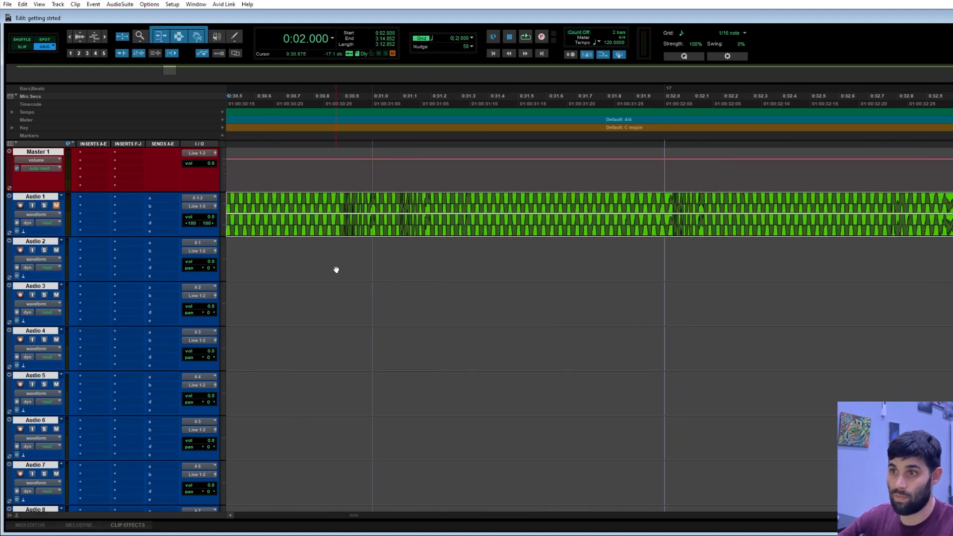
scroll(334, 268, "down", 6)
left_click_drag(299, 226, 258, 218)
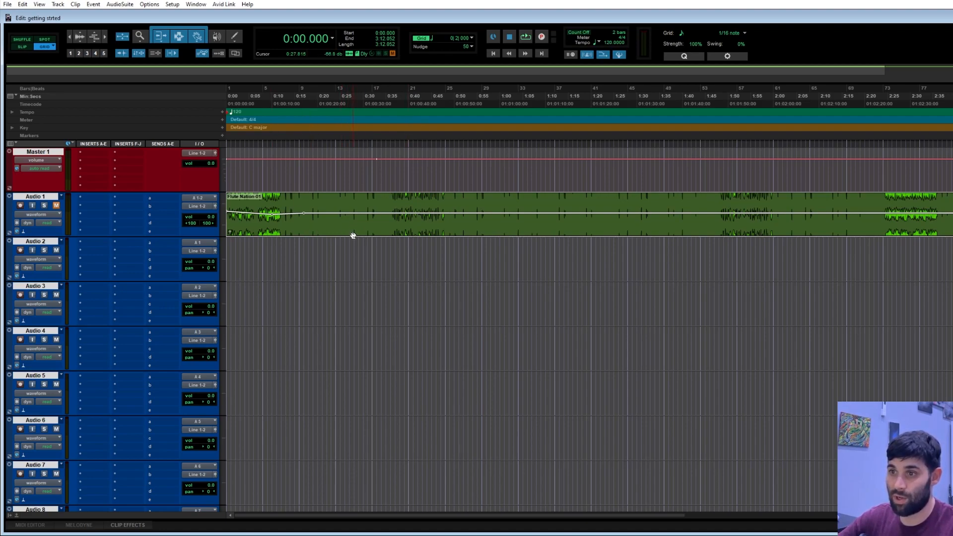
left_click_drag(355, 236, 334, 234)
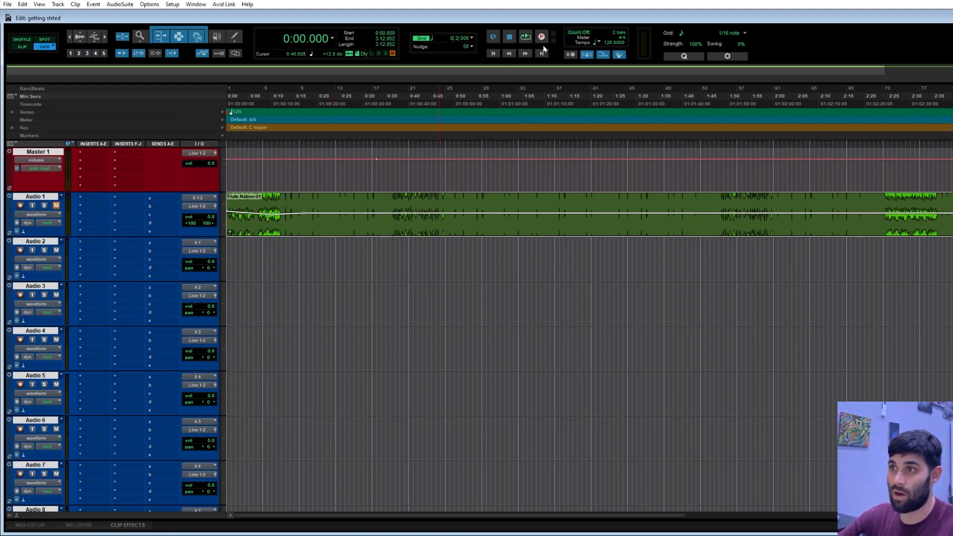
Set the playback start to 0:07.000 and play the session briefly before stopping it.
left_click(258, 90)
left_click(525, 38)
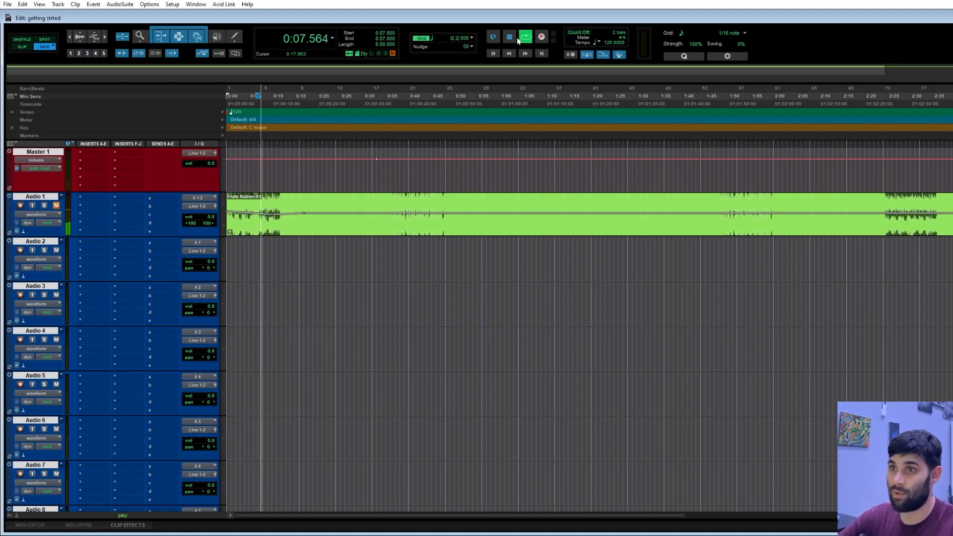
left_click(510, 39)
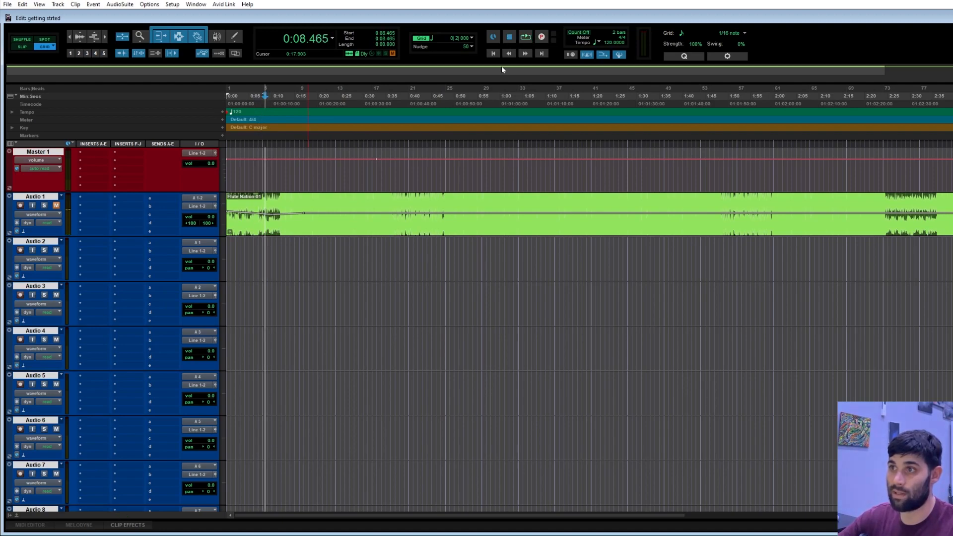
Turn off loop playback and set the record mode to Normal.
right_click(530, 39)
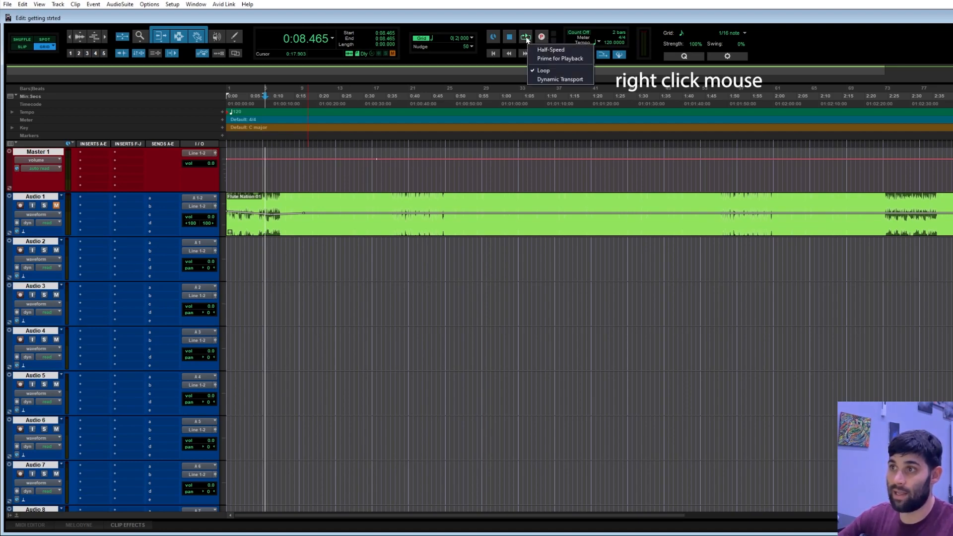
left_click(551, 72)
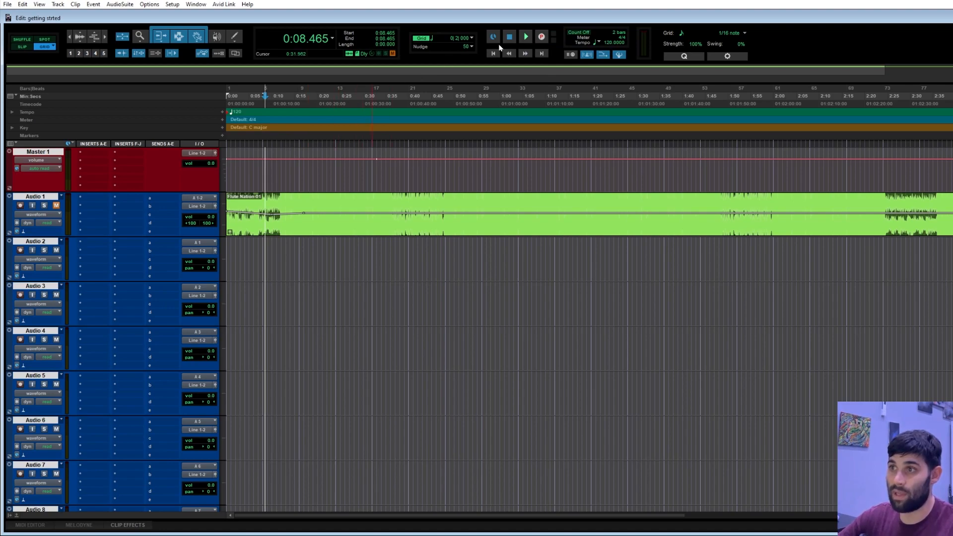
right_click(542, 36)
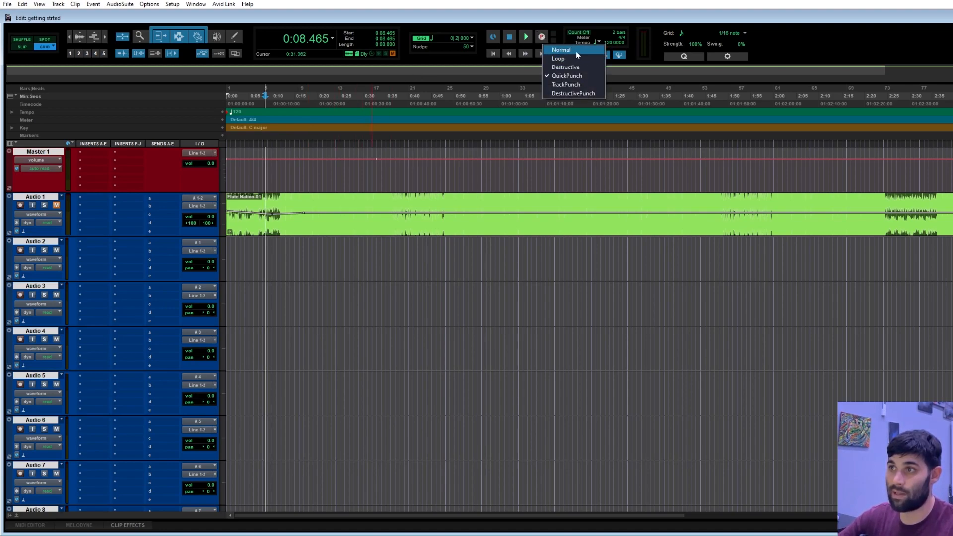
left_click(576, 52)
Turn loop playback on and play the timeline selection from 0:15.000 to 0:30.000, finishing with the playback start at 0:16.847.
right_click(526, 38)
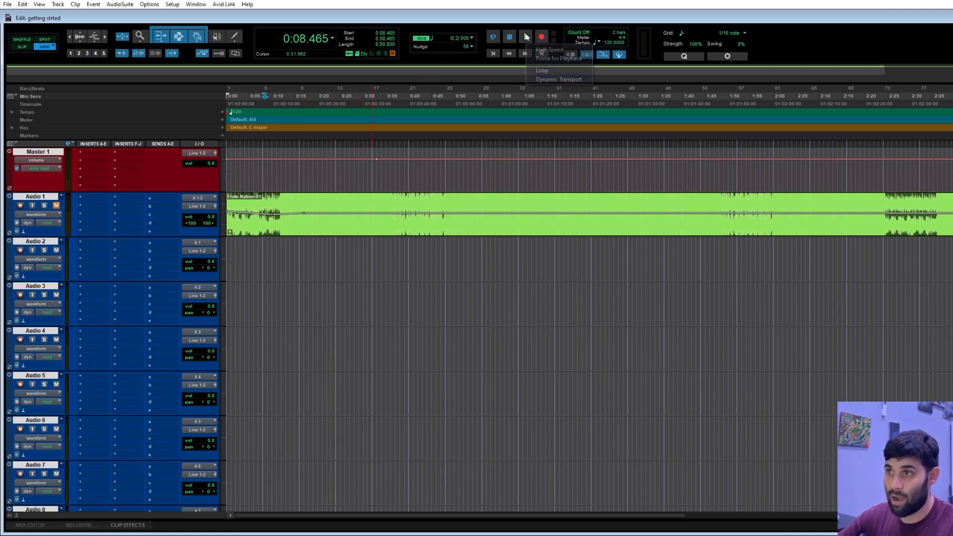
left_click(564, 70)
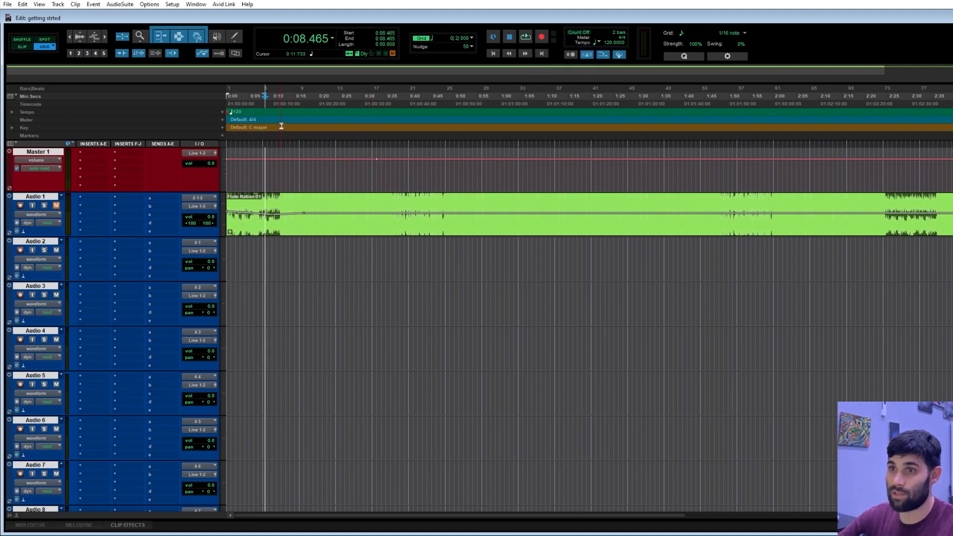
left_click_drag(294, 104, 364, 106)
key("space")
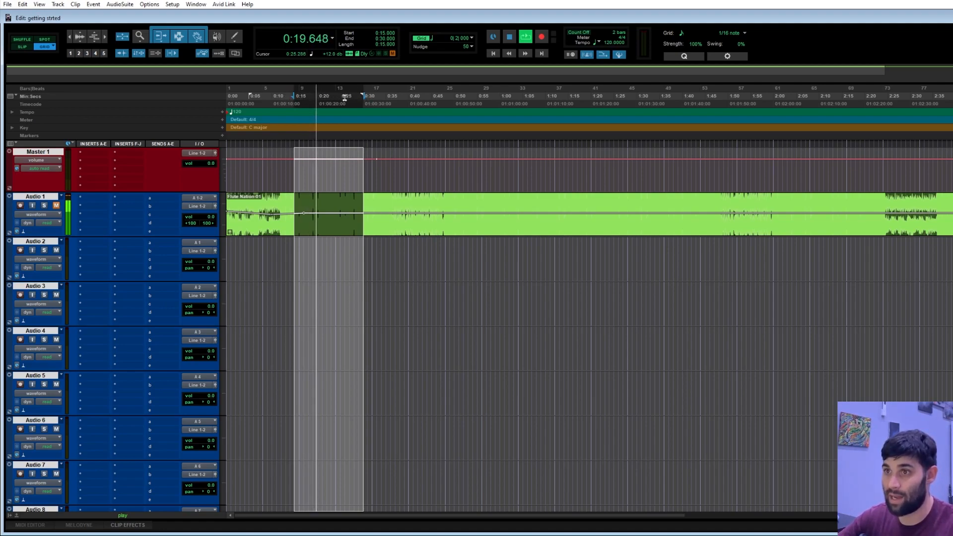
left_click(303, 104)
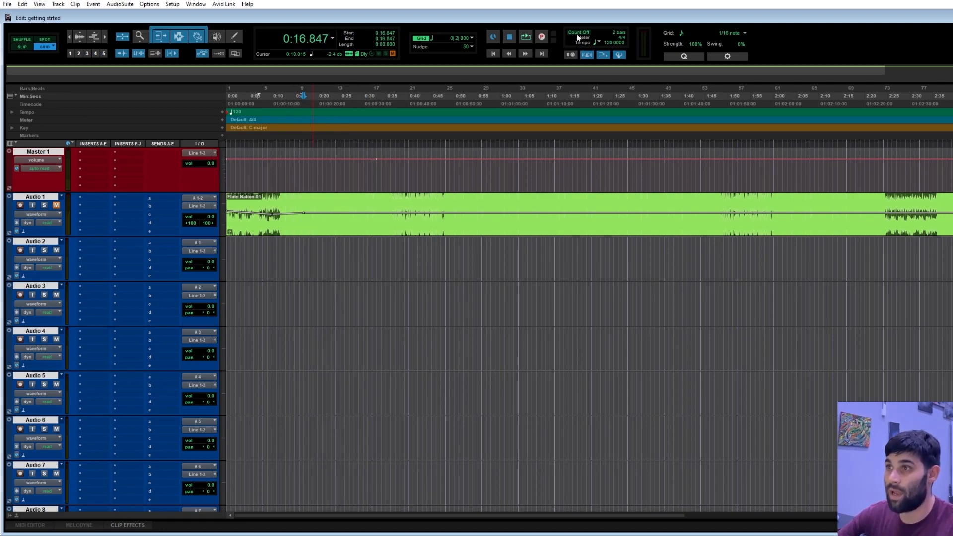
Examine the tempo and meter controls, the track list and the column view options of the Edit window.
left_click(608, 42)
left_click(502, 267)
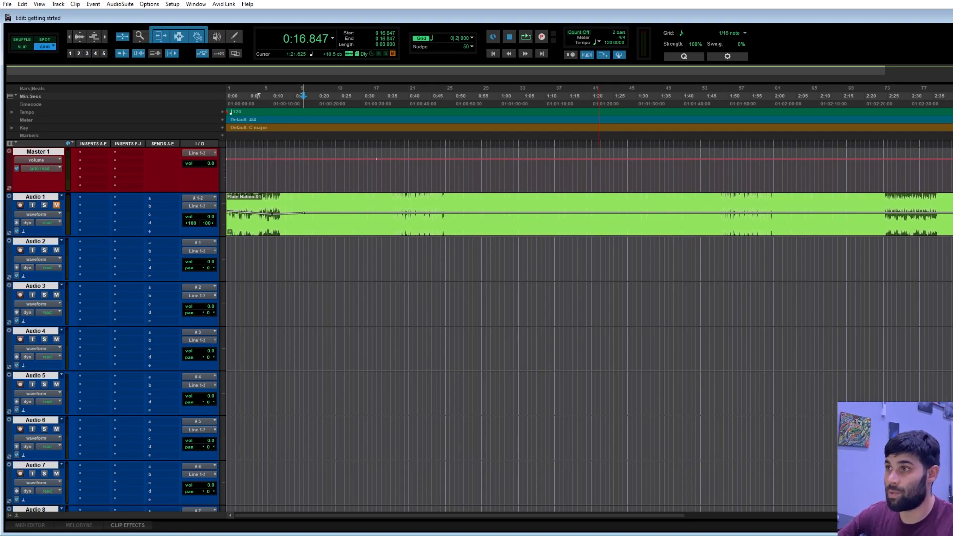
scroll(187, 363, "down", 3)
scroll(186, 364, "up", 3)
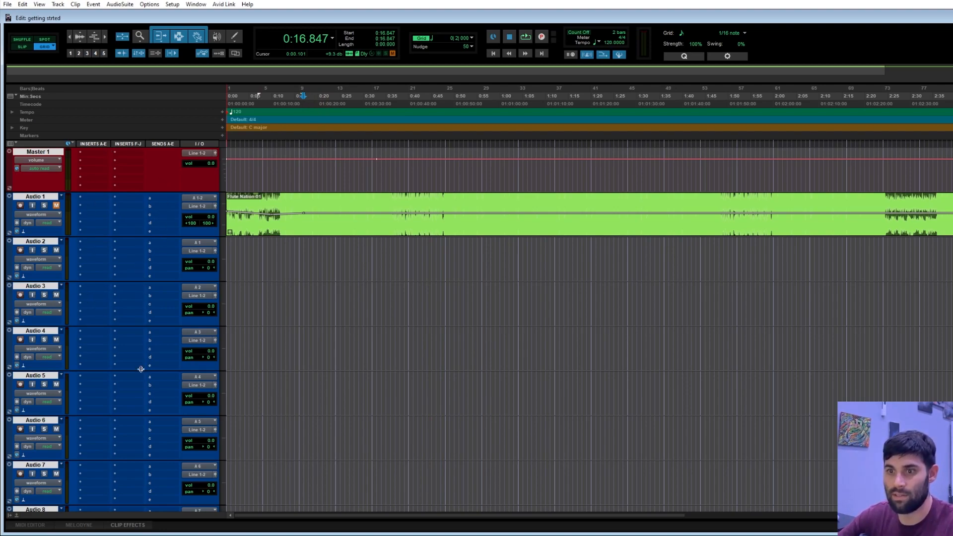
scroll(119, 368, "down", 3)
scroll(127, 367, "up", 3)
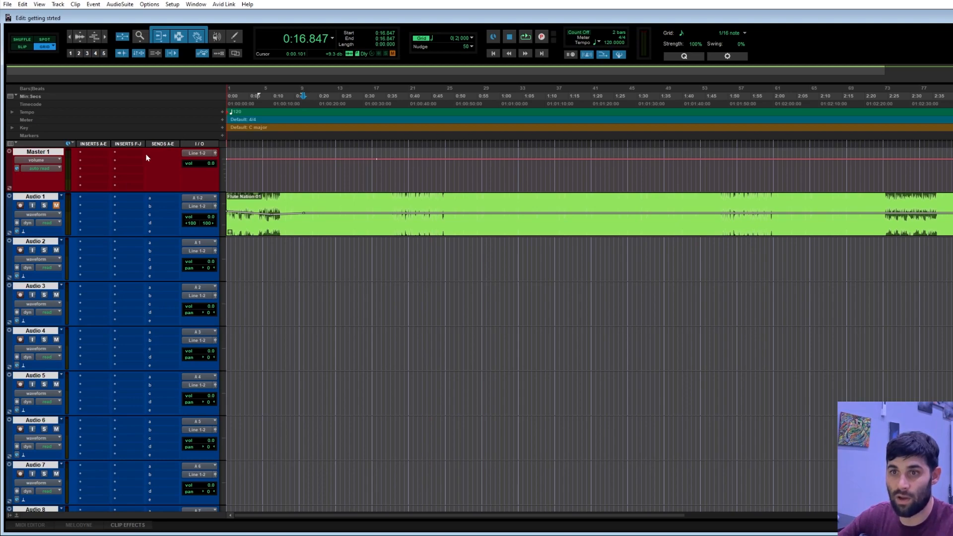
right_click(93, 144)
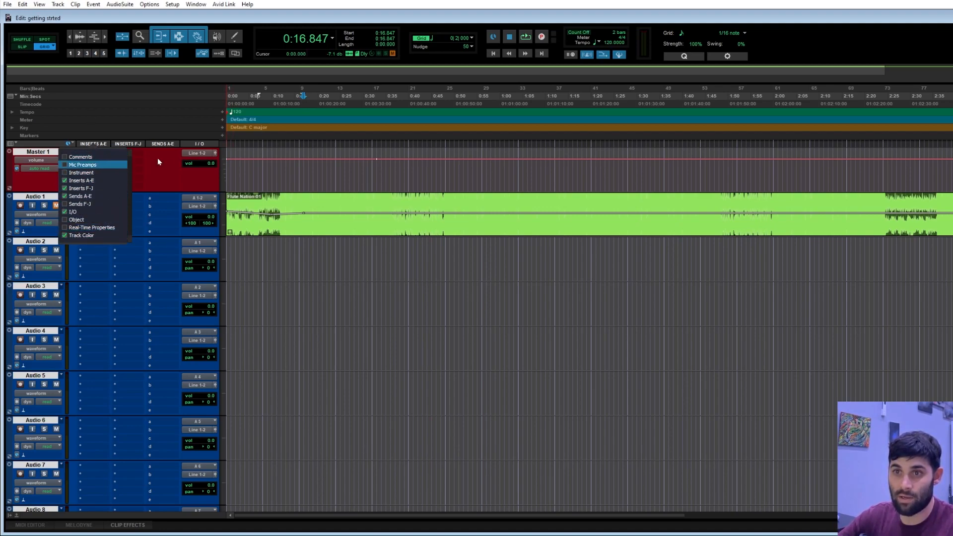
left_click(587, 115)
Switch to the Mix window, browse the multichannel plug-in categories and insert EQ3 7-Band in the first insert slot of Audio 1.
key("ctrl+=")
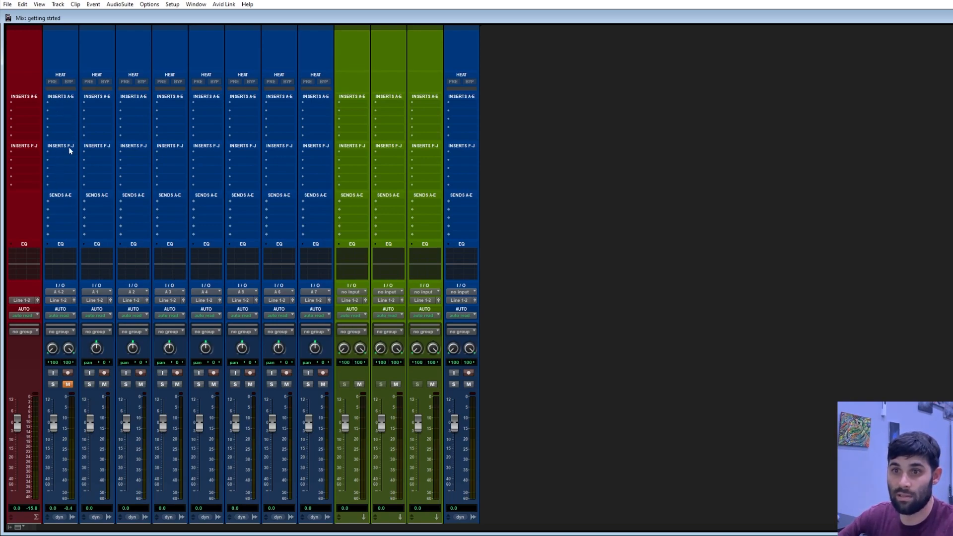
left_click(57, 104)
mouse_move(109, 130)
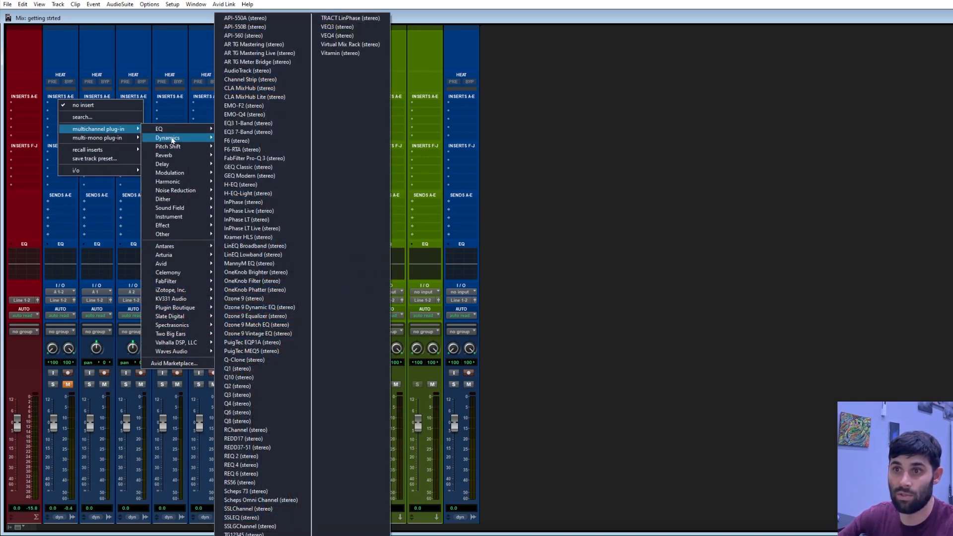
mouse_move(169, 138)
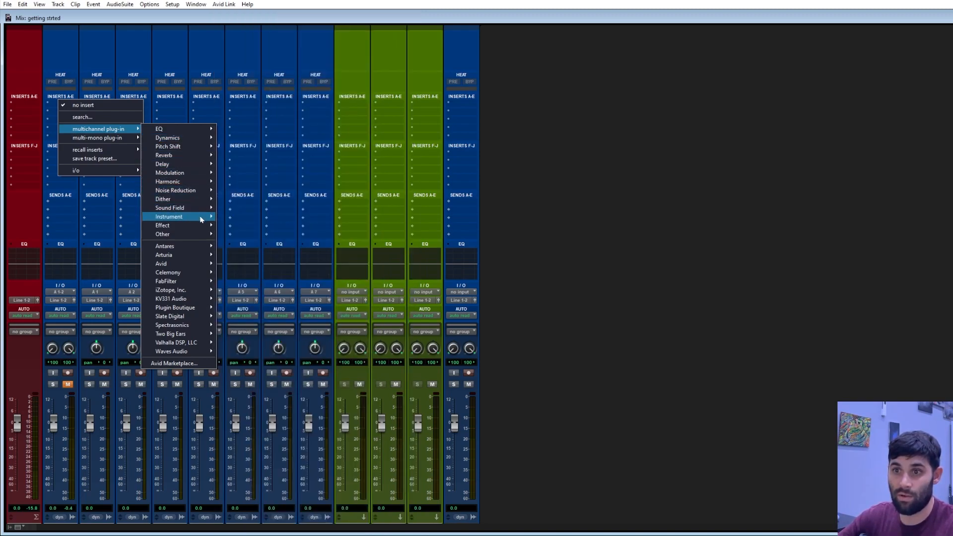
mouse_move(202, 155)
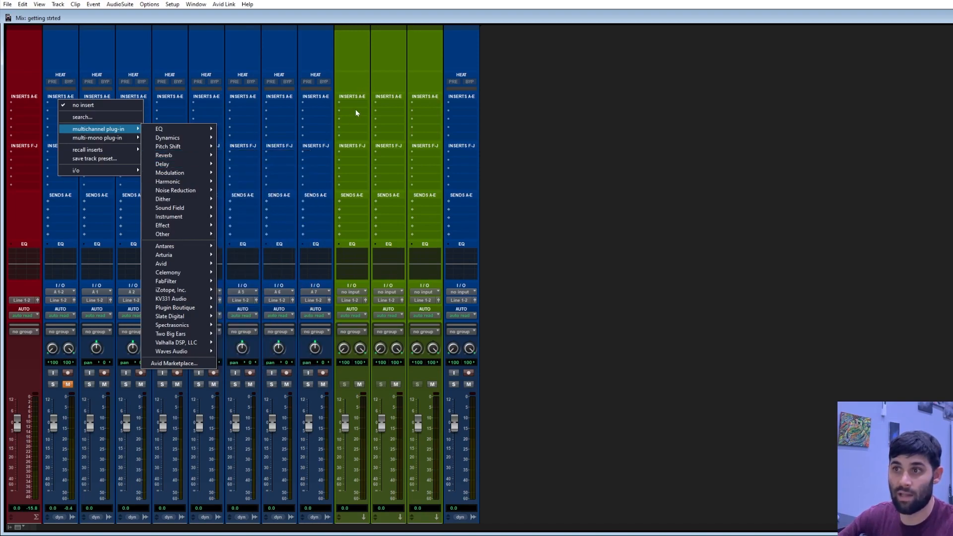
left_click(564, 93)
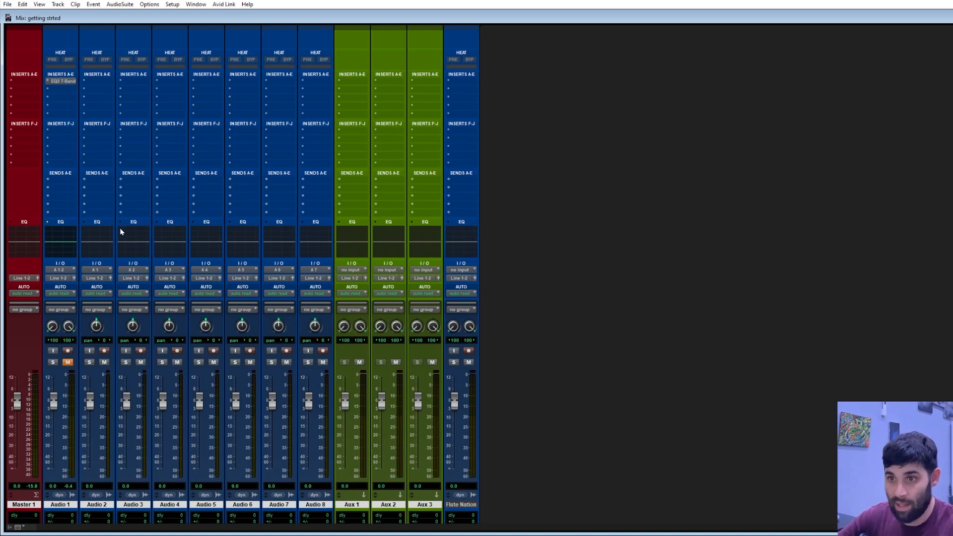
Check which channel strip sections can be shown in the Mix window's view options.
right_click(61, 223)
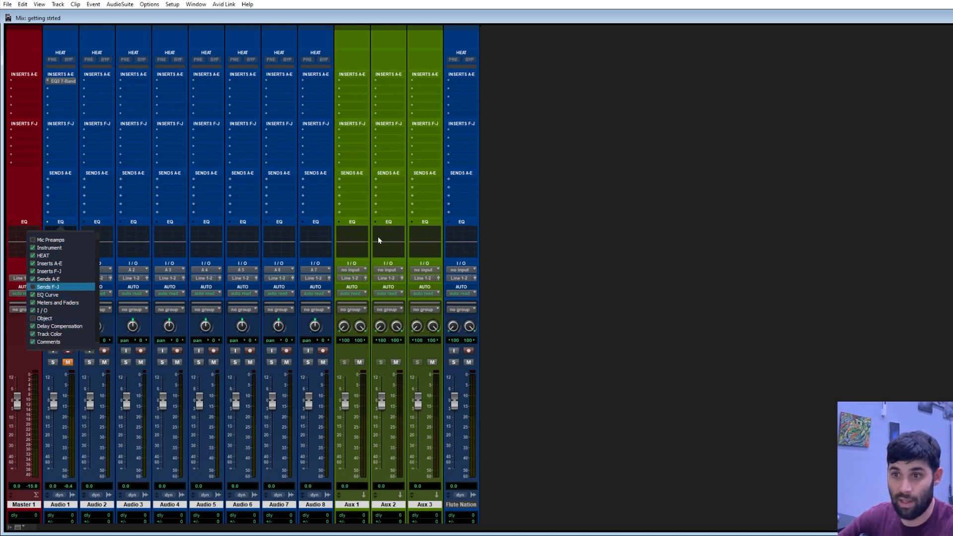
left_click(508, 223)
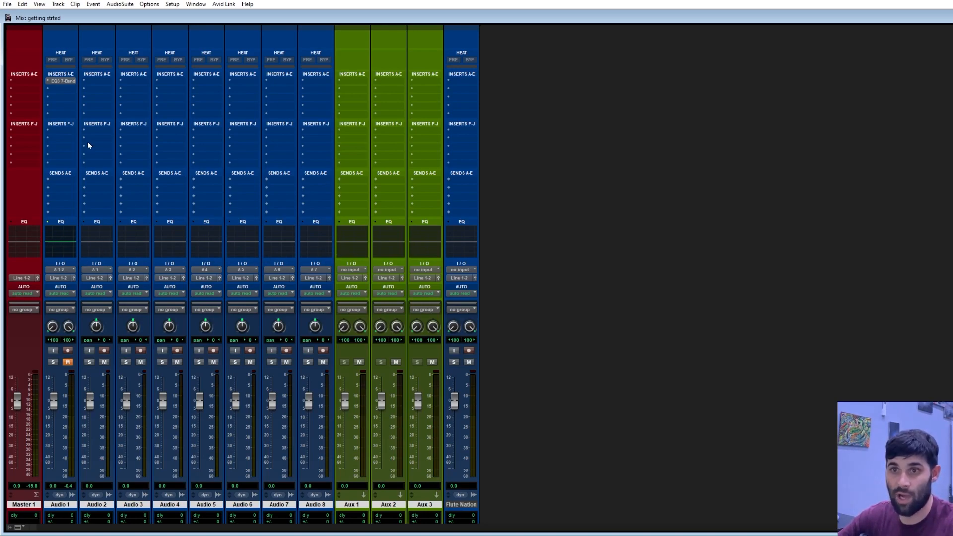
Load the Vocal Cleanup preset in Audio 1's EQ3 7-Band and boost the MF band to 6.0 dB at 998.4 Hz.
left_click(61, 81)
left_click(411, 181)
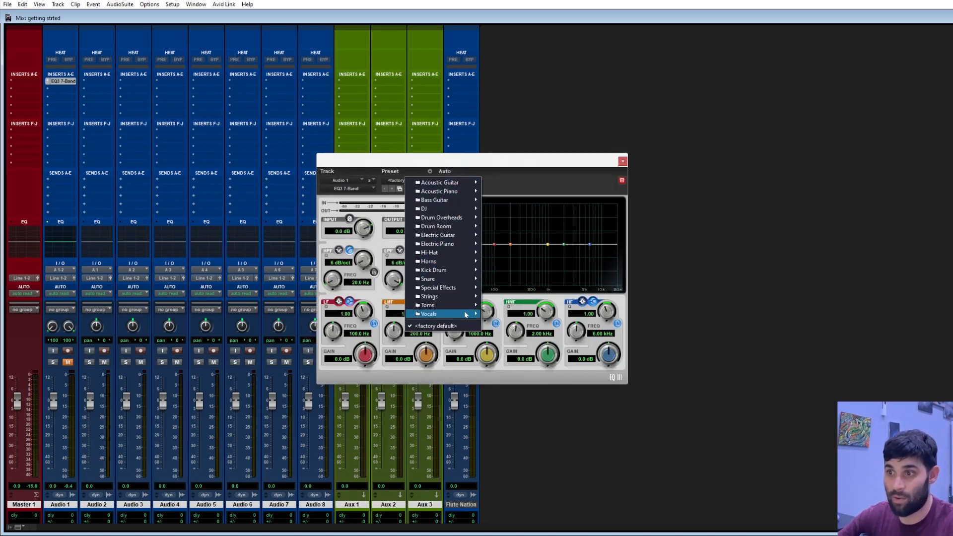
left_click(529, 184)
left_click(397, 180)
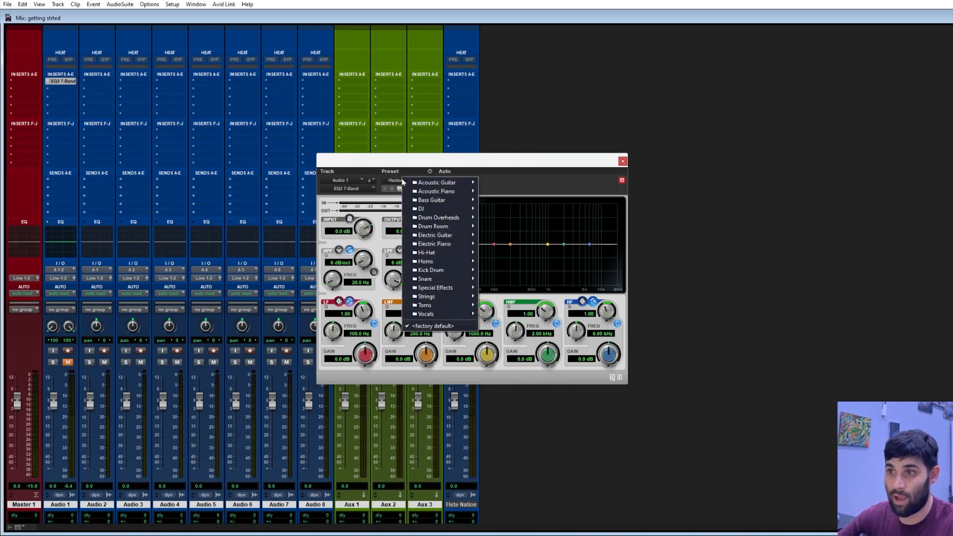
mouse_move(438, 317)
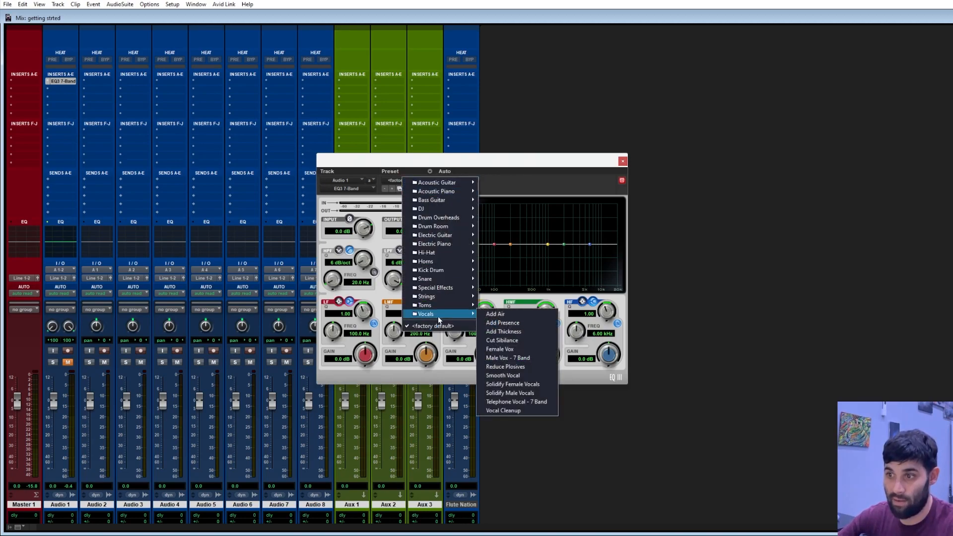
left_click(527, 411)
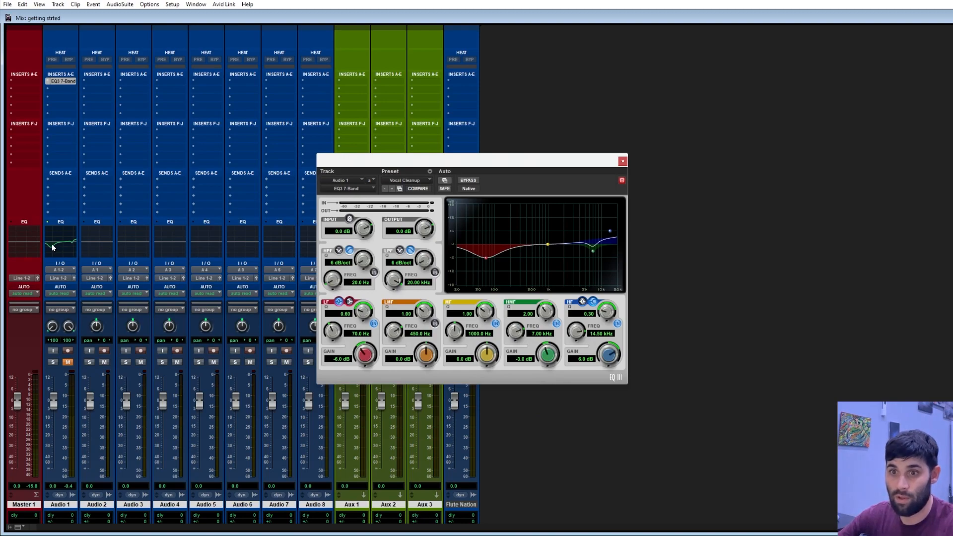
left_click_drag(548, 243, 548, 231)
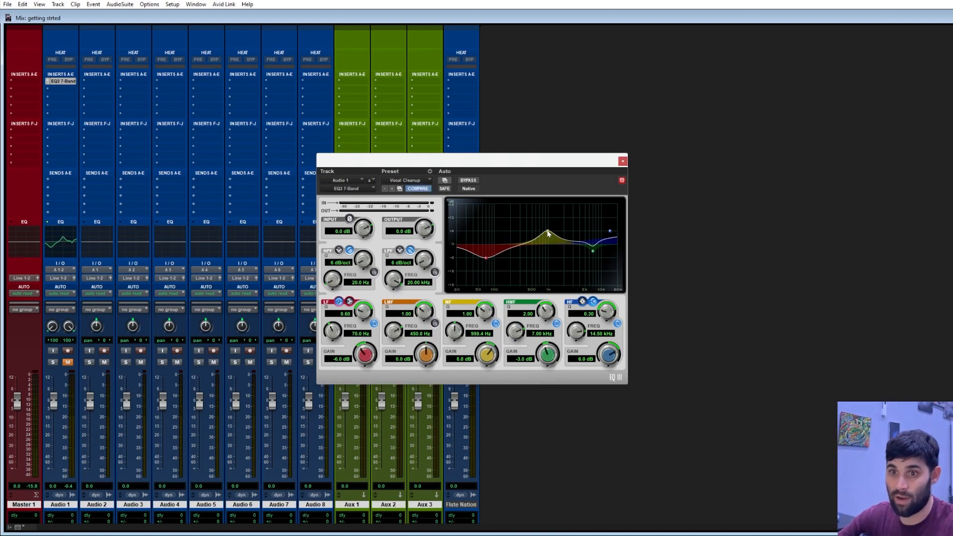
left_click(623, 161)
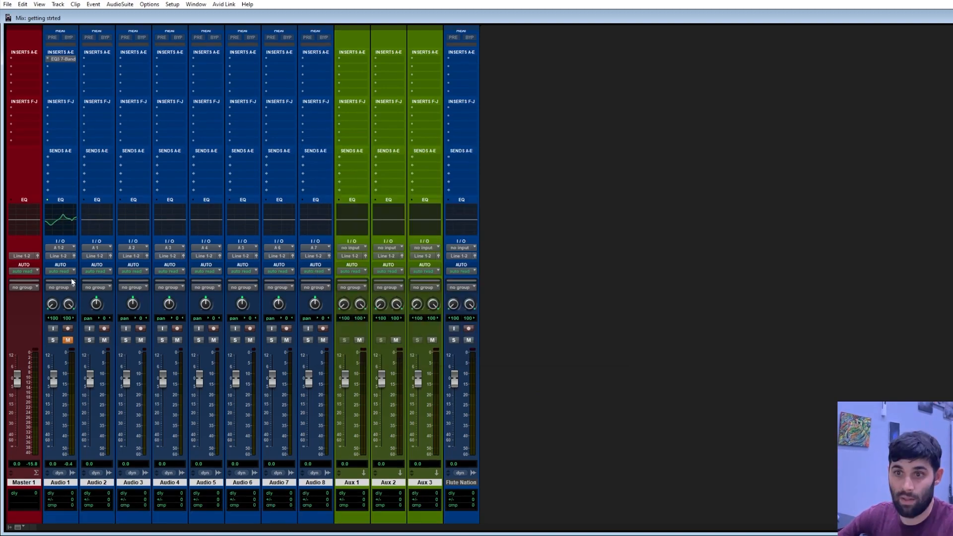
Examine the available interface inputs in Audio 2's input routing options without changing the assignment.
scroll(58, 218, "down", 1)
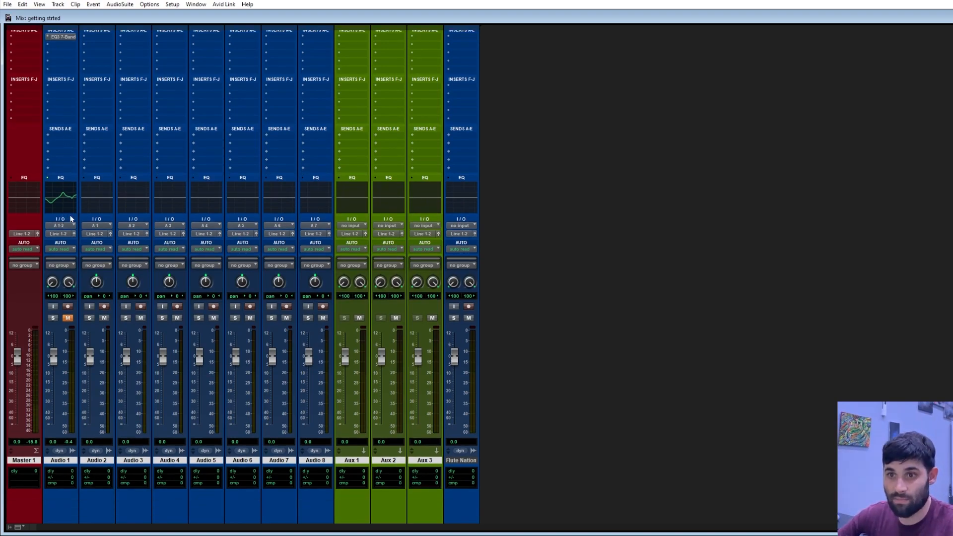
left_click(98, 224)
mouse_move(141, 249)
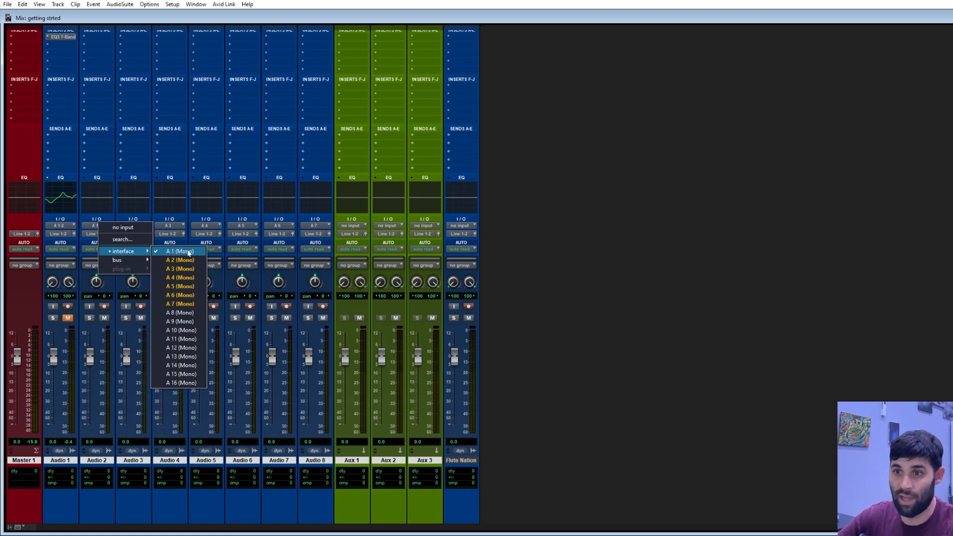
left_click(95, 226)
left_click(89, 226)
mouse_move(134, 251)
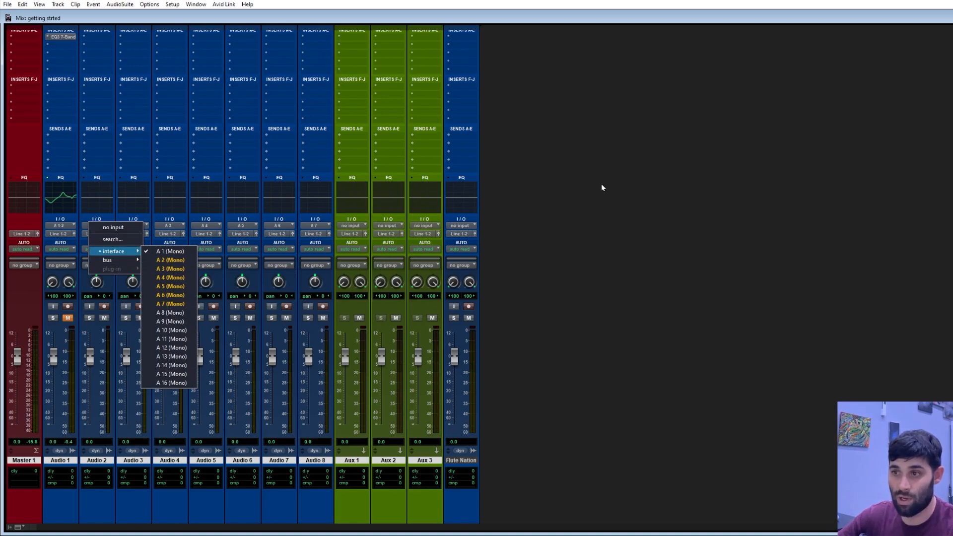
left_click(614, 179)
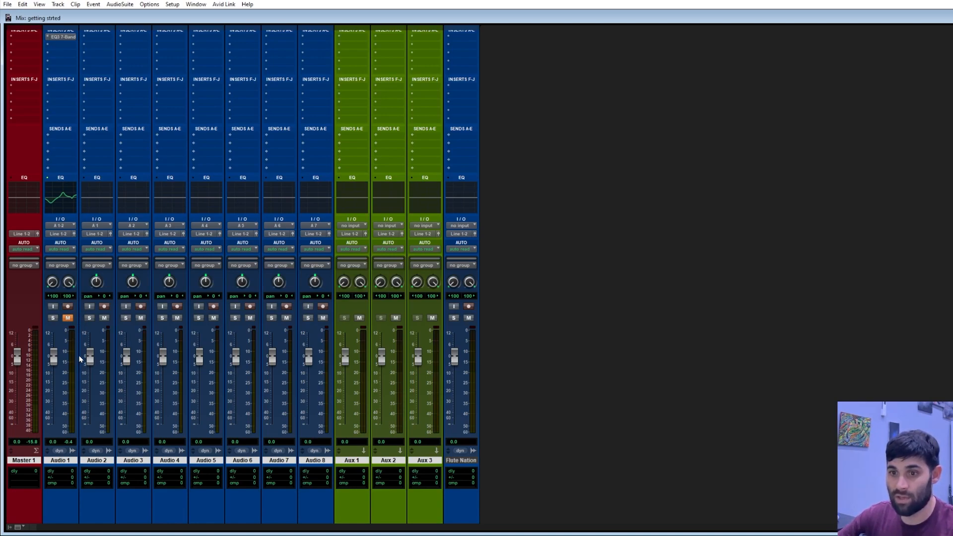
Lower Audio 2's volume fader to about -14.5 dB and bring it back up to about +0.4 dB.
mouse_move(92, 359)
left_mouse_down()
mouse_move(92, 386)
mouse_move(92, 358)
left_mouse_up()
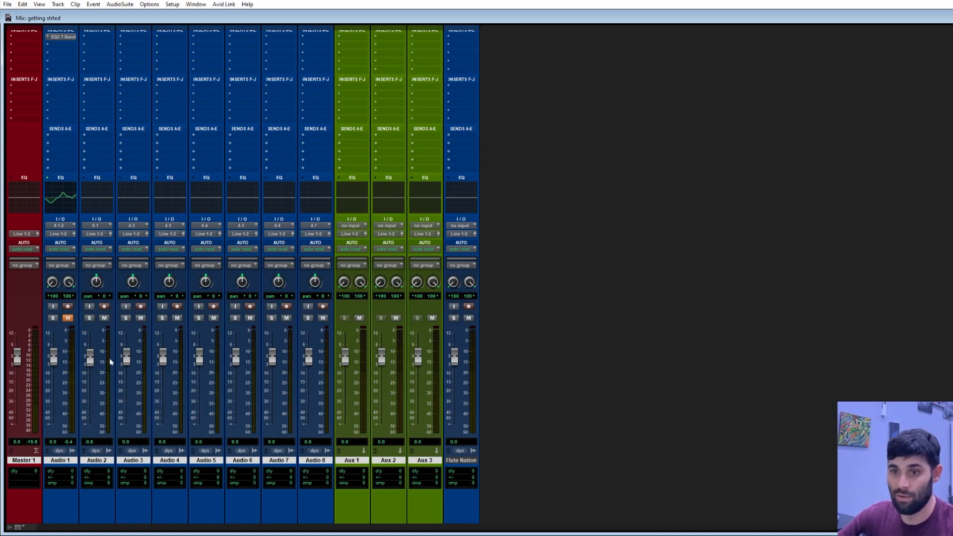
left_click_drag(89, 360, 93, 381)
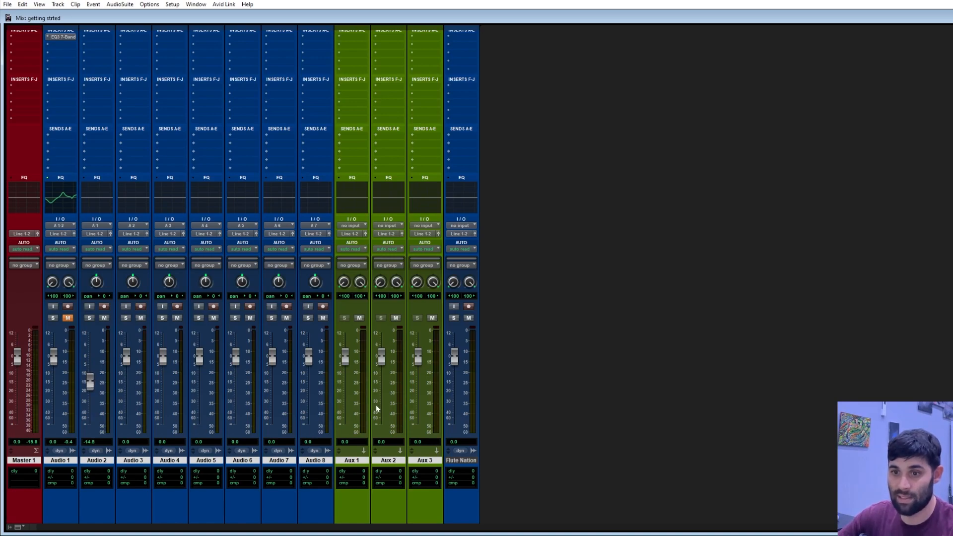
left_click_drag(90, 382, 96, 359)
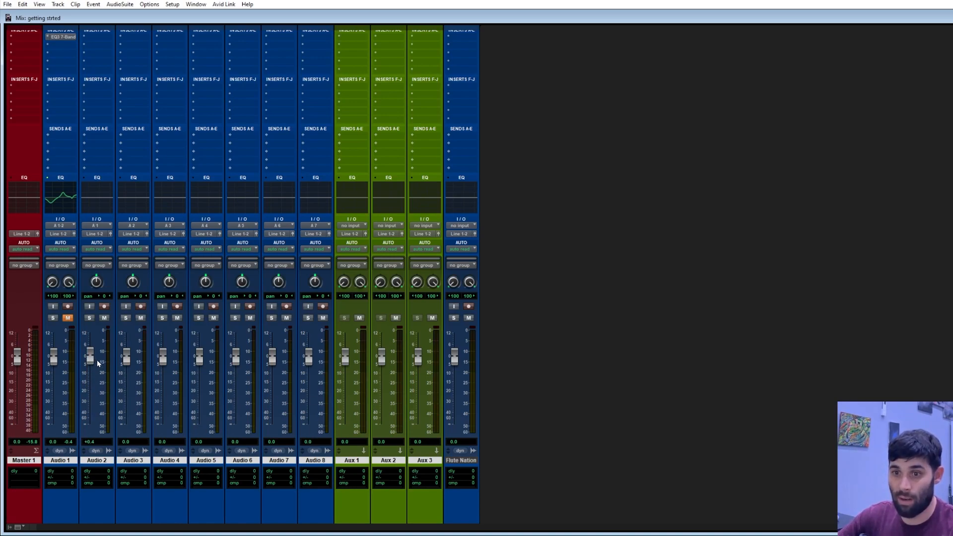
Switch Audio 2's automation mode to write and set it back to read.
left_click(98, 249)
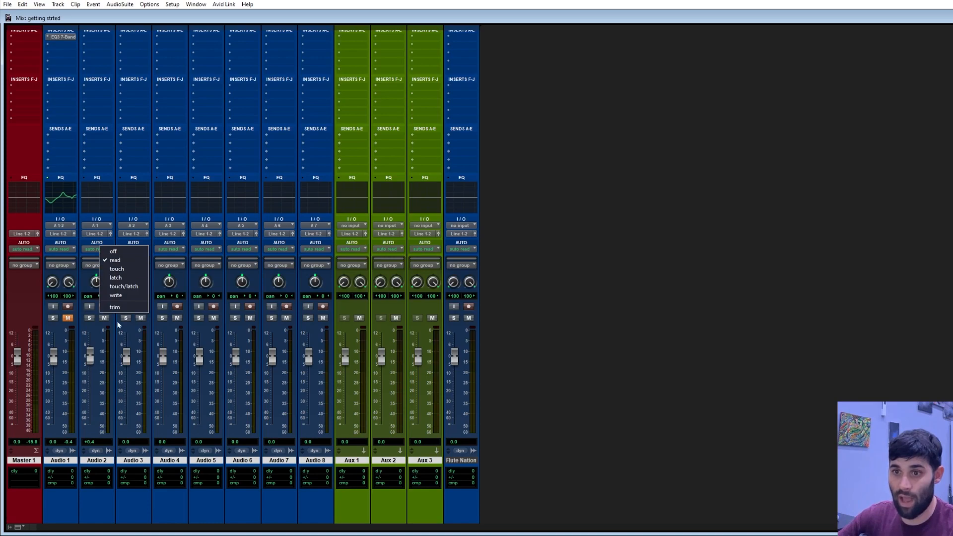
left_click(130, 296)
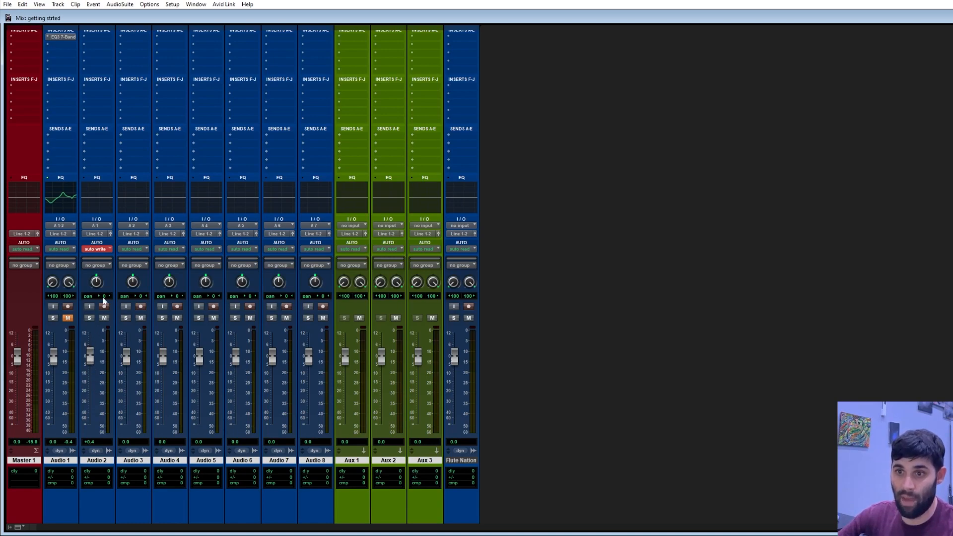
left_click(97, 250)
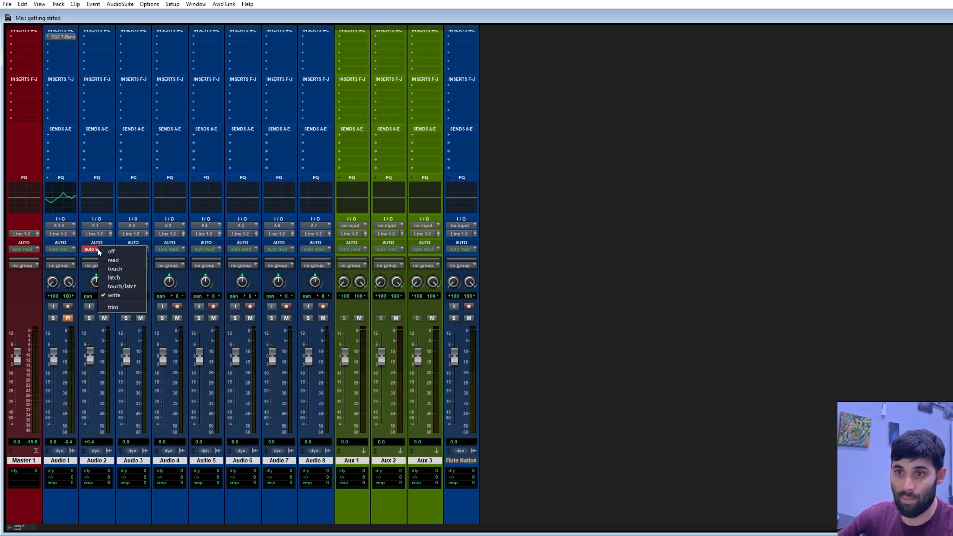
left_click(138, 260)
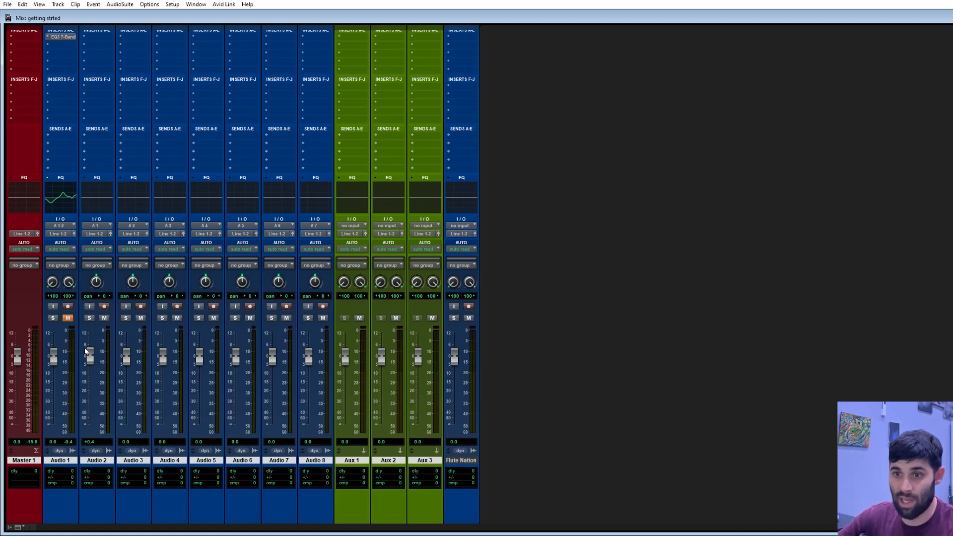
Lower Audio 3's fader to about -1.4 dB, and pan Audio 2 fully right and back to near centre.
left_click_drag(126, 356, 127, 359)
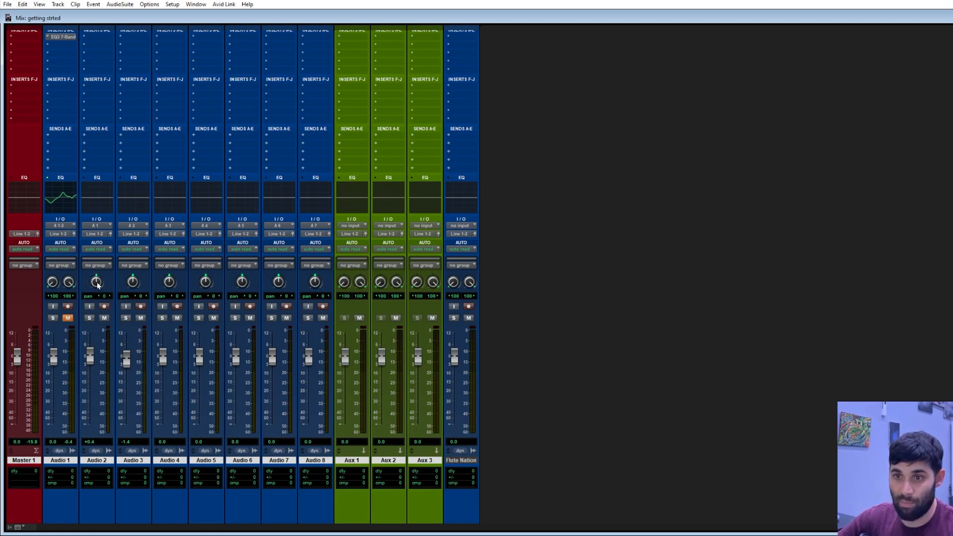
left_click_drag(97, 284, 113, 227)
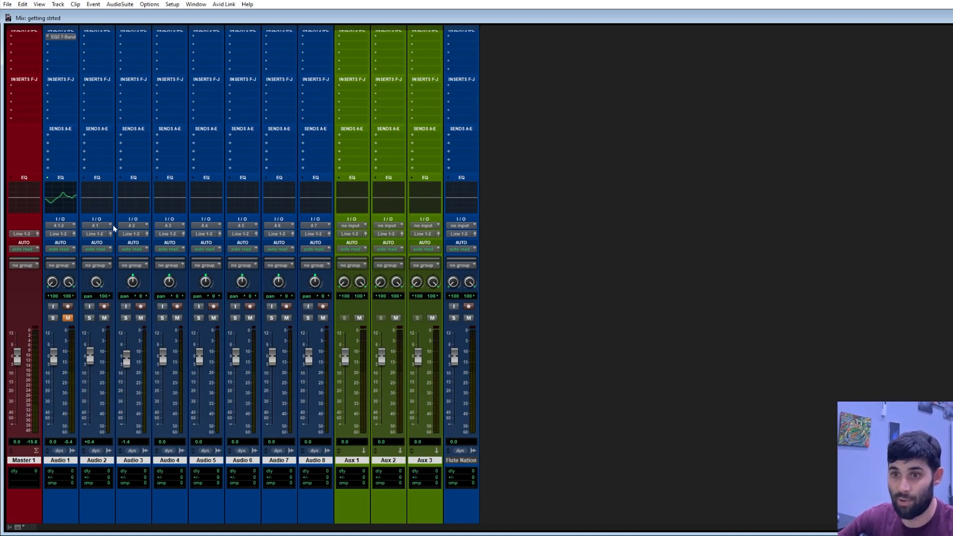
left_click_drag(92, 308, 87, 315)
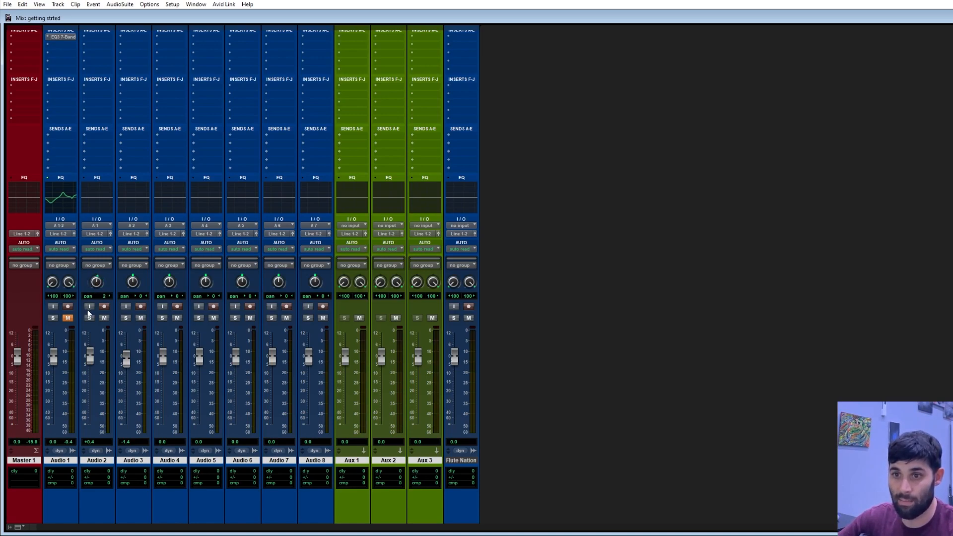
Try input monitoring on Audio 2 and record-arm the track.
left_click(90, 307)
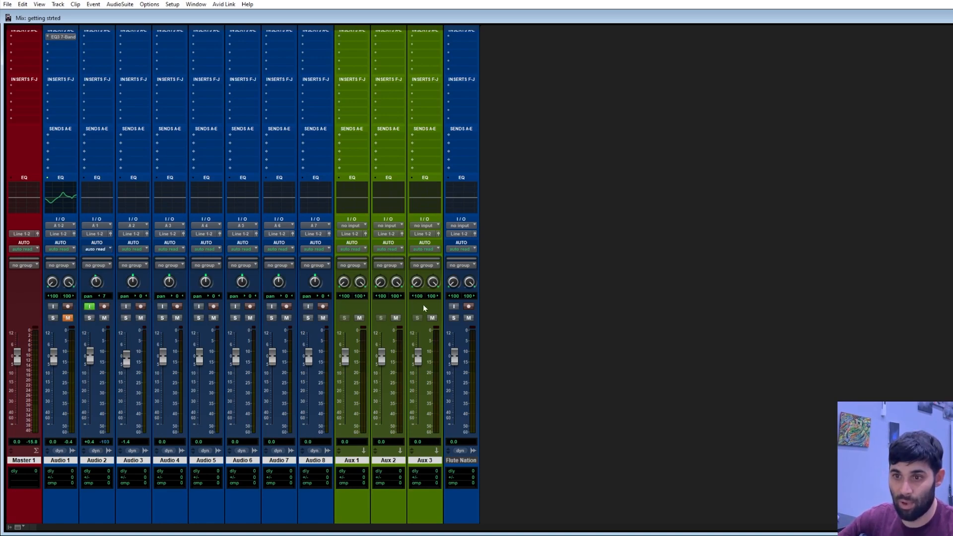
left_click(92, 307)
left_click(92, 307)
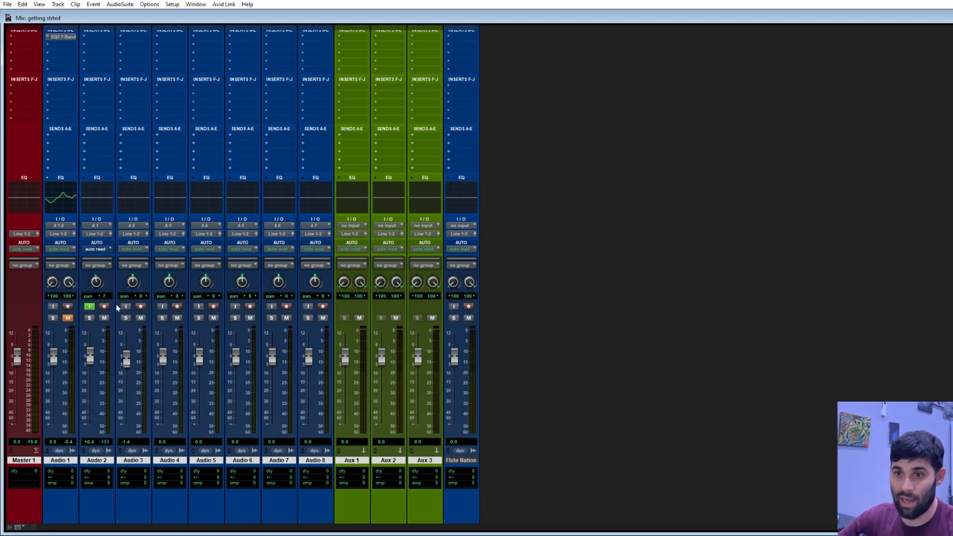
left_click(106, 305)
left_click(104, 307)
left_click(105, 307)
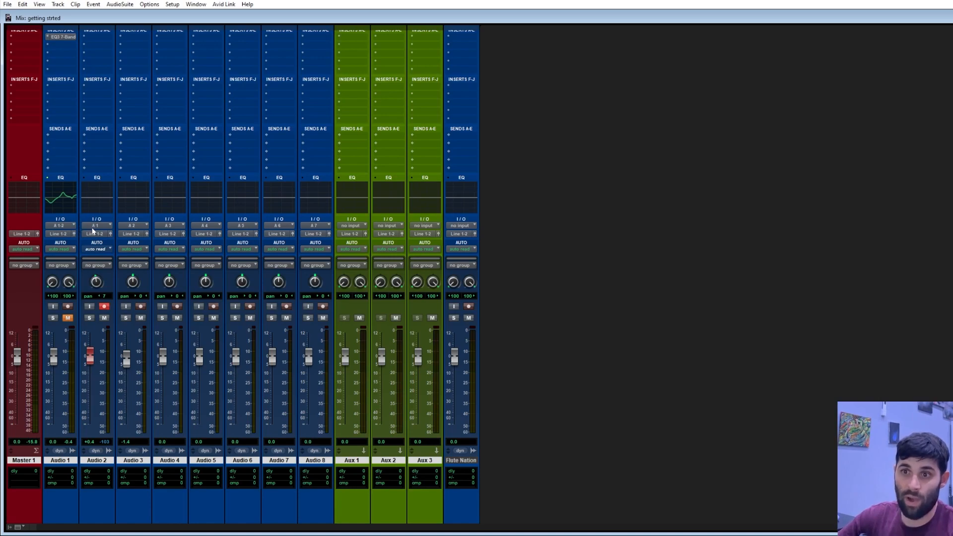
Check Audio 3's input routing options, and record-arm and disarm Audio 3.
left_click(140, 227)
mouse_move(173, 253)
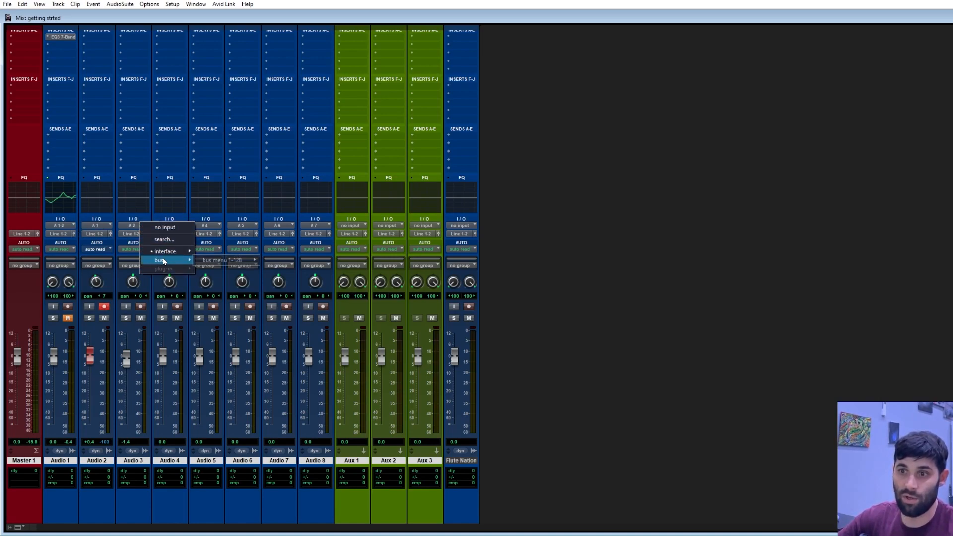
left_click(515, 240)
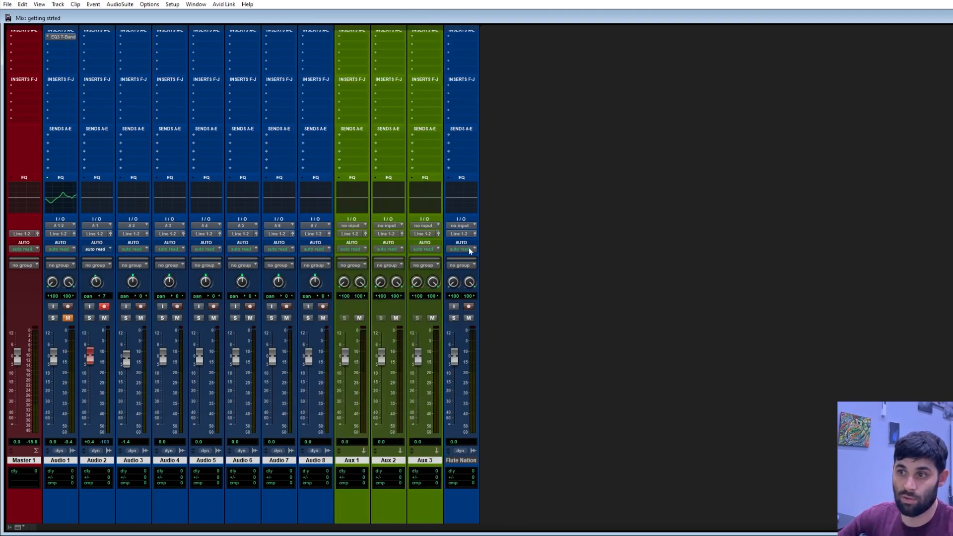
left_click(142, 308)
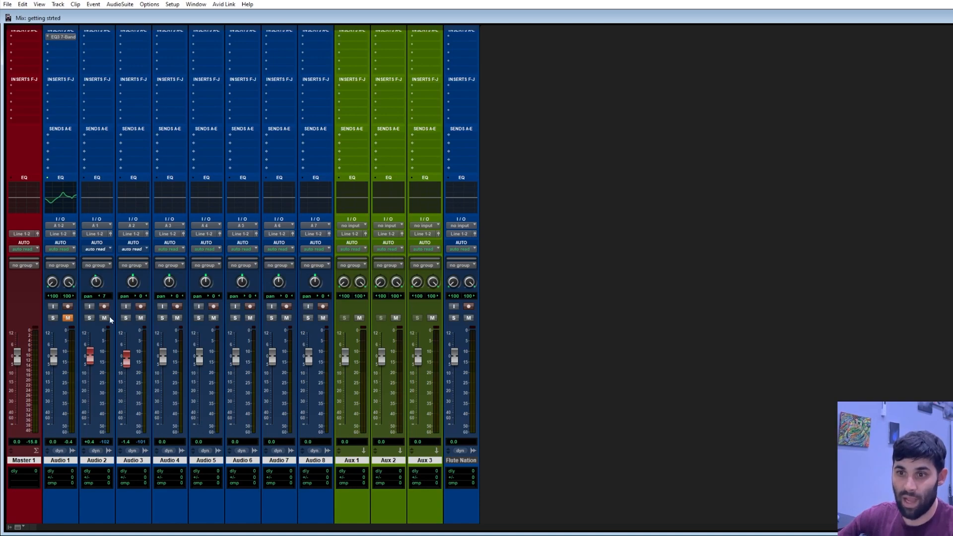
left_click(141, 307)
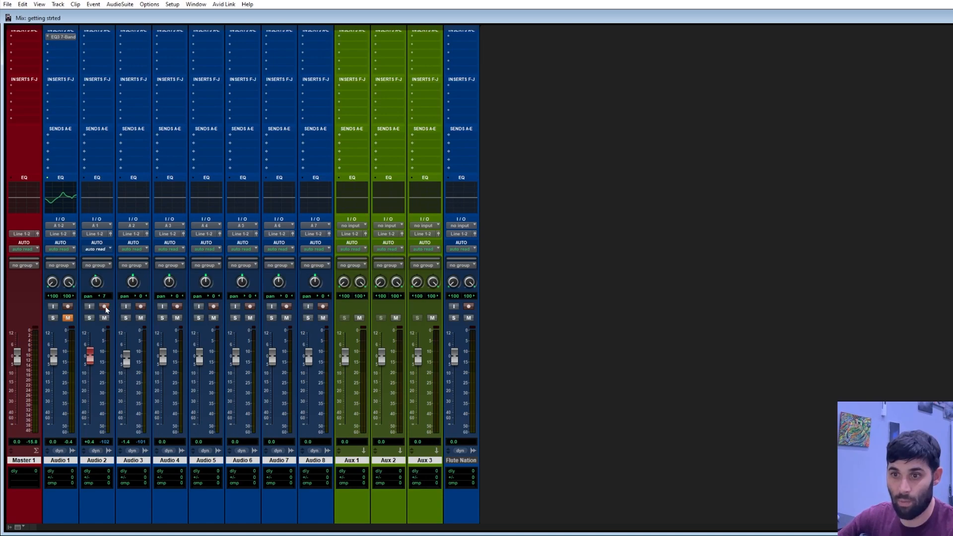
Record-arm Audio 3 through Audio 8 alongside Audio 2, and disarm all of the tracks together.
left_click(140, 306)
left_click(177, 306)
left_click(213, 307)
left_click(251, 307)
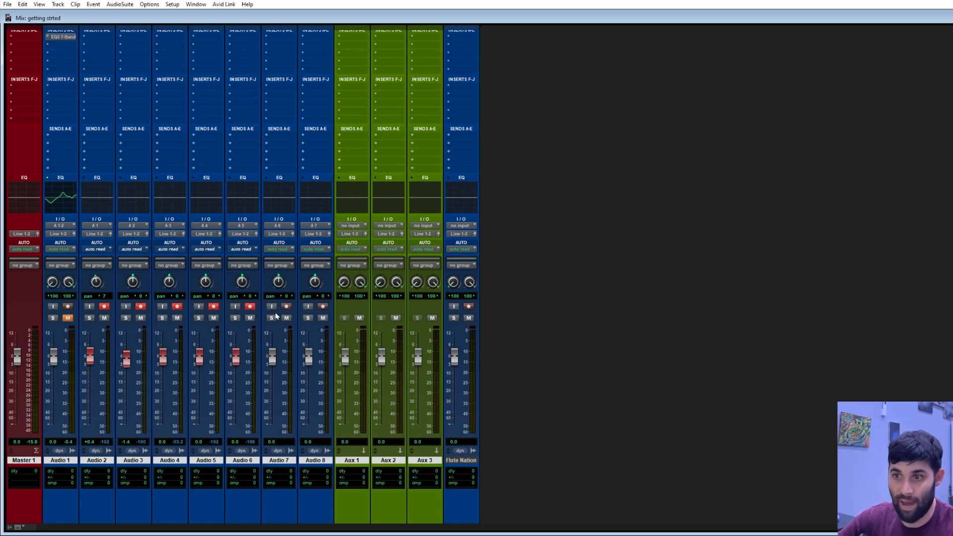
left_click(251, 306)
left_click(213, 306)
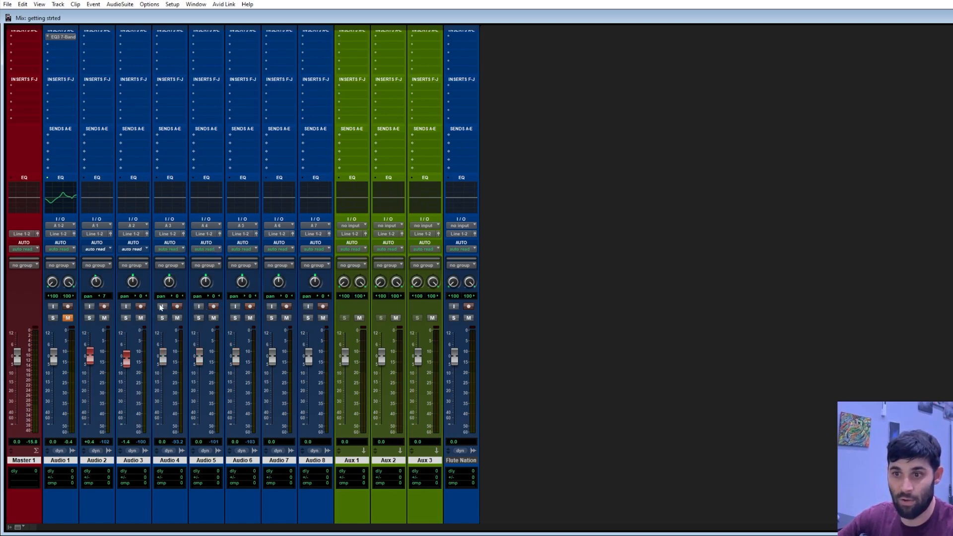
left_click(214, 306)
left_click(250, 306)
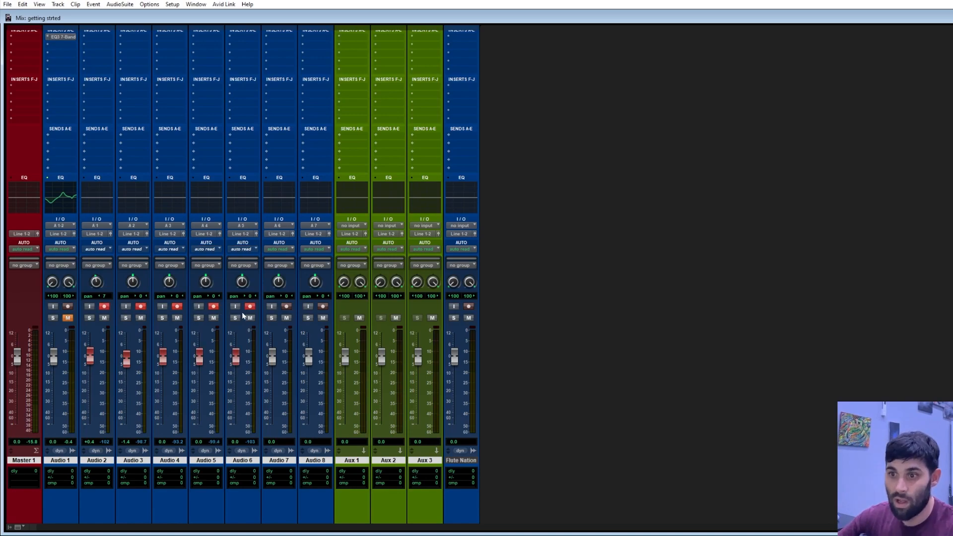
left_click(287, 307)
left_click(323, 306)
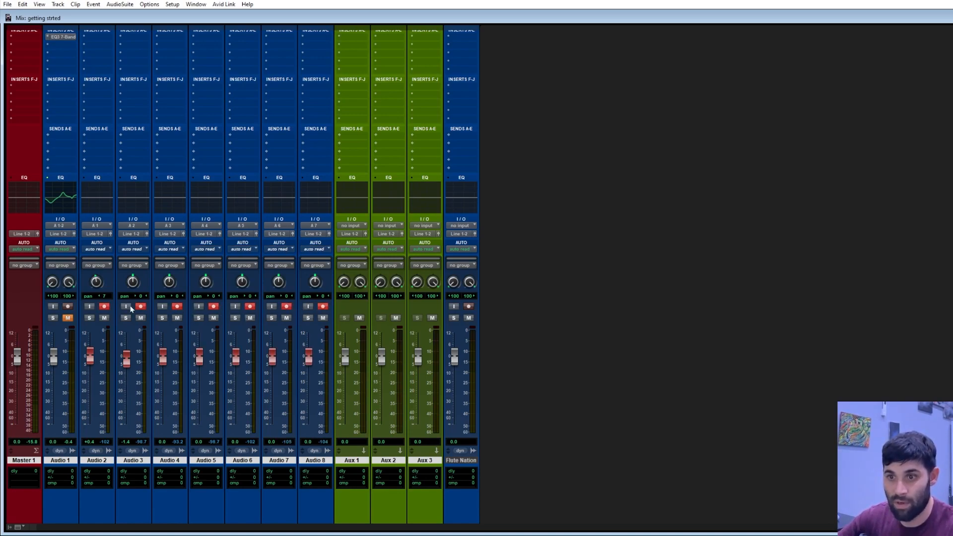
left_click(323, 306)
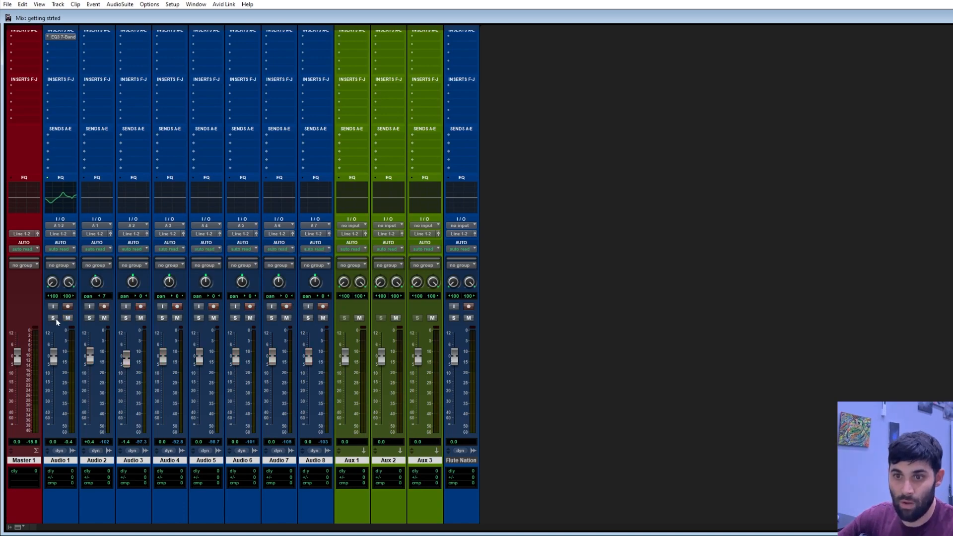
Solo Audio 1, Audio 2 and Audio 3, and clear the solo on all three tracks.
left_click(52, 318)
left_click(53, 318)
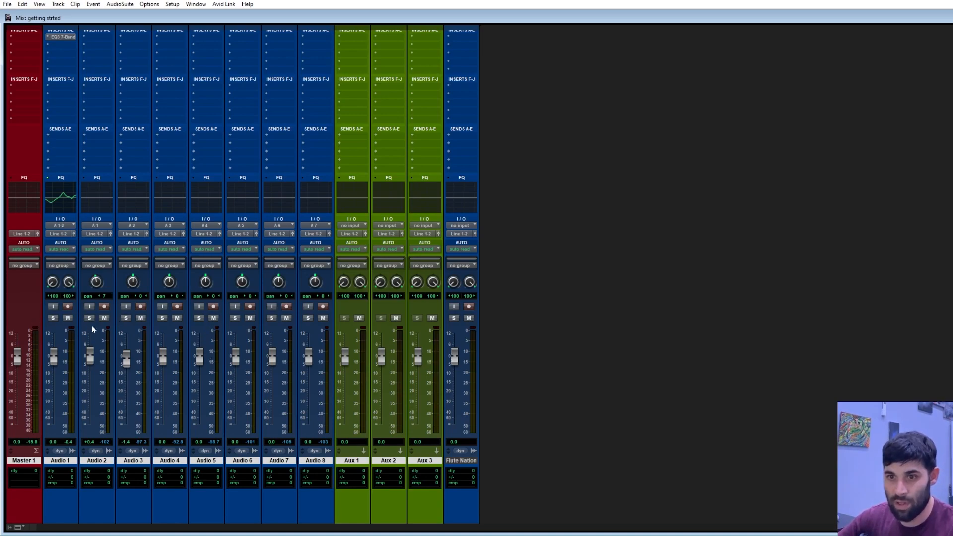
left_click(53, 319)
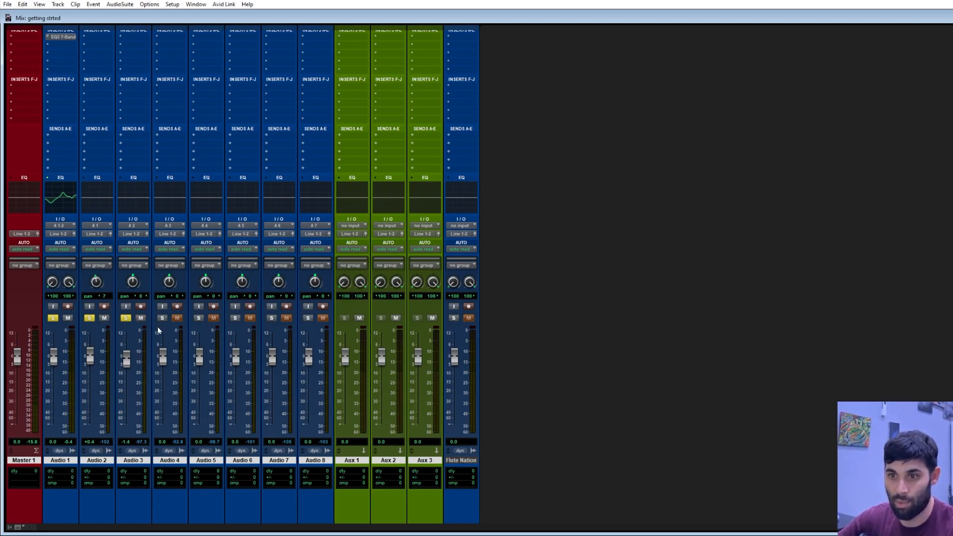
left_click(125, 318)
left_click(89, 317)
left_click(54, 318)
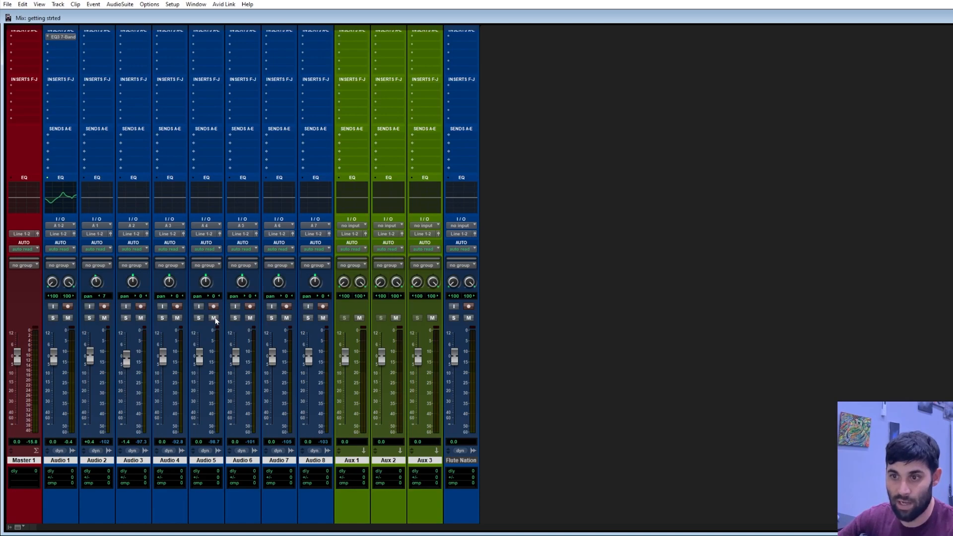
Mute Audio 5 through Audio 8 and unmute them again.
left_click(214, 318)
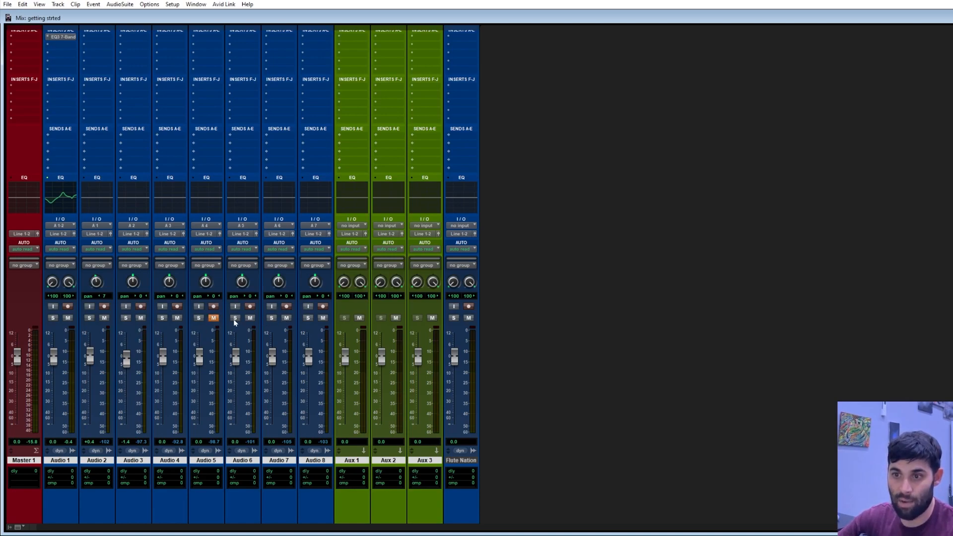
left_click(249, 319)
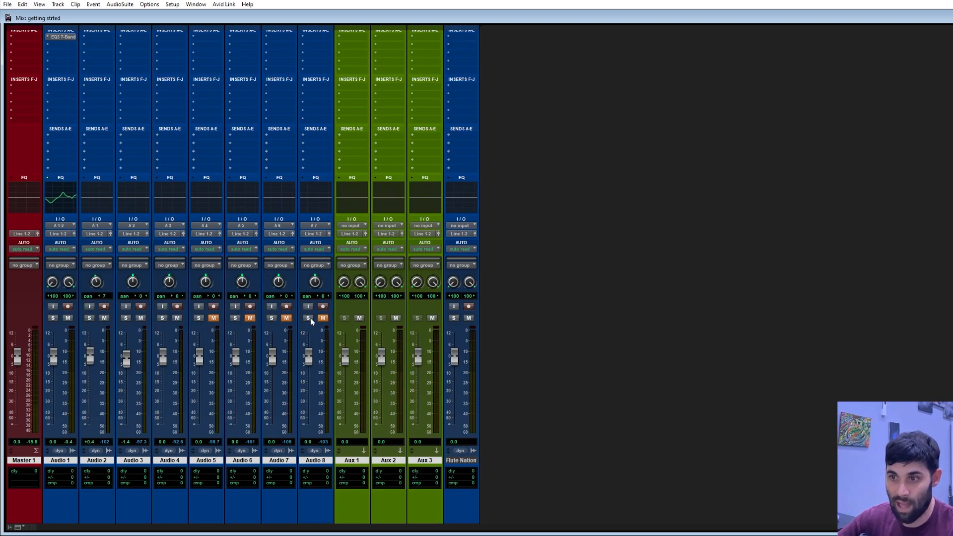
left_click(250, 319)
left_click(214, 318)
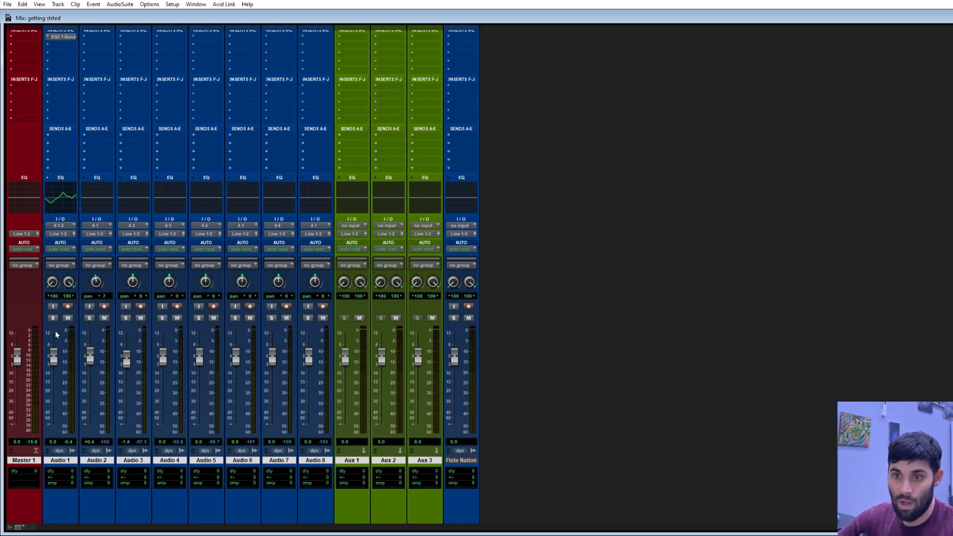
Raise Audio 1's fader to about +0.2 dB and select the tracks Audio 1 through Audio 6 individually, ending with Audio 1 selected.
mouse_move(54, 363)
left_mouse_down()
mouse_move(67, 349)
mouse_move(70, 381)
mouse_move(66, 358)
left_mouse_up()
left_click(62, 461)
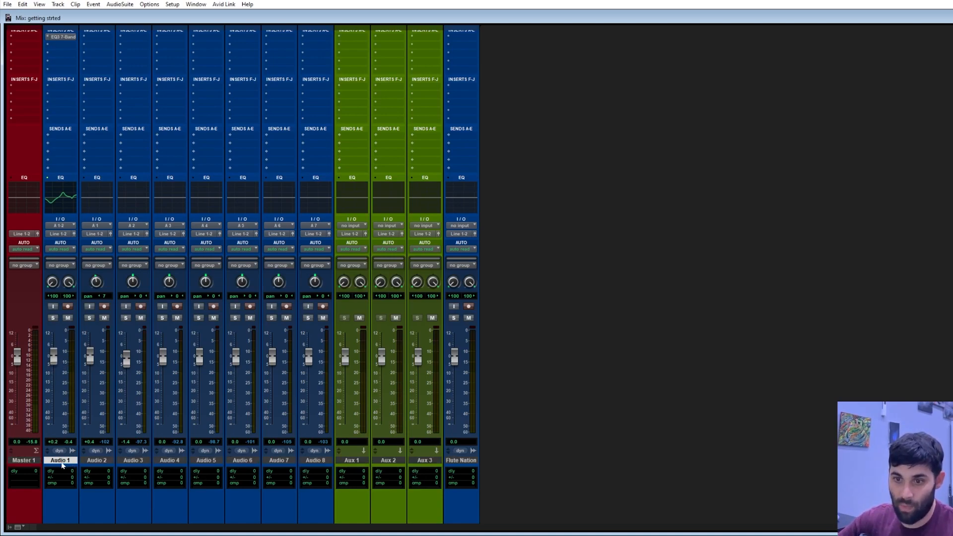
left_click(99, 462)
left_click(132, 461)
left_click(169, 460)
left_click(206, 461)
left_click(242, 461)
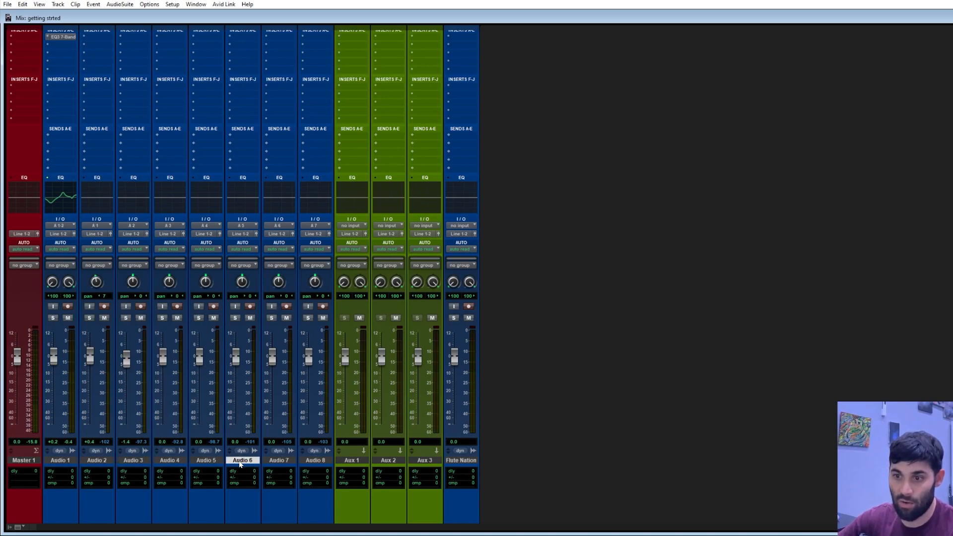
left_click(68, 461)
left_click(93, 463)
left_click(61, 462)
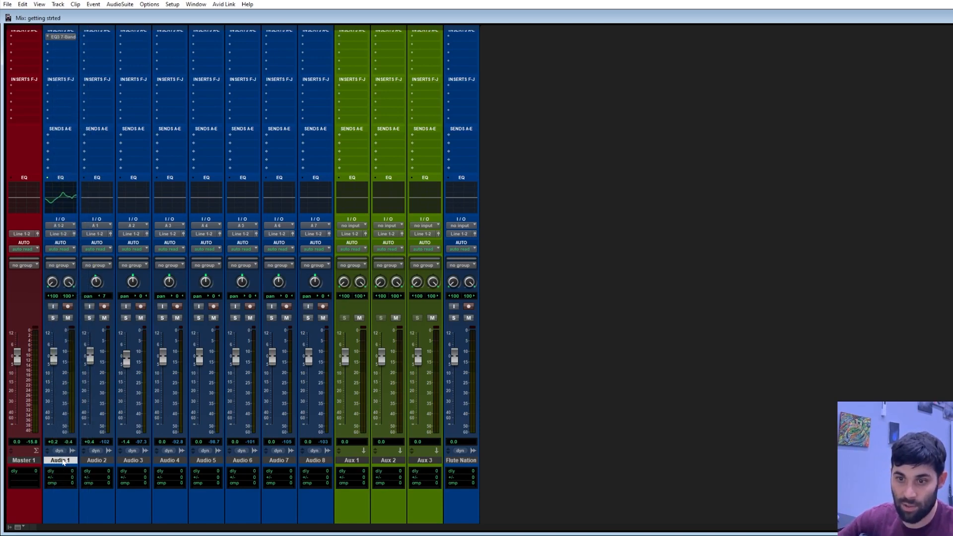
Reorder the mixer tracks, moving Audio 5, Audio 2, Audio 3 and Audio 4 together to follow Audio 8, and select Audio 1.
mouse_move(49, 462)
left_mouse_down()
mouse_move(202, 463)
mouse_move(59, 464)
left_mouse_up()
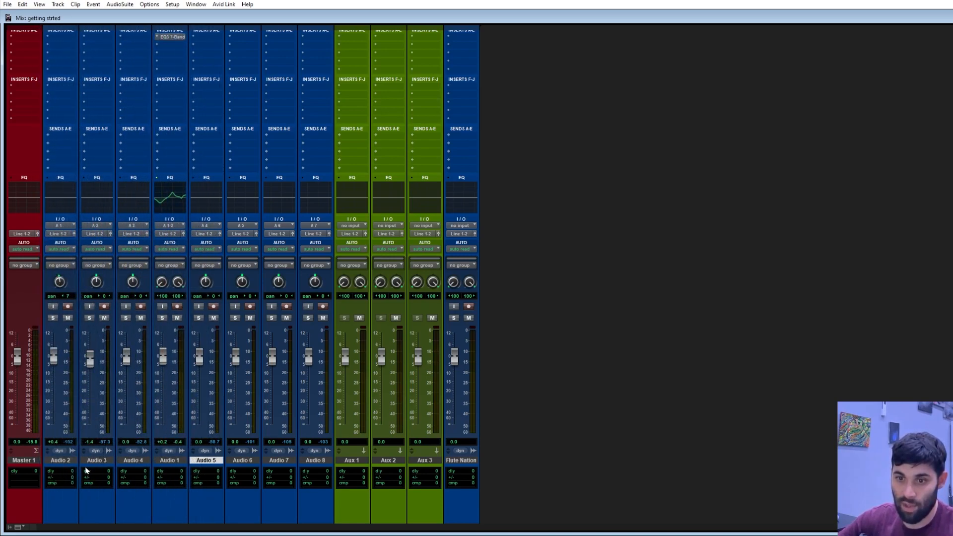
left_click(103, 462, "shift")
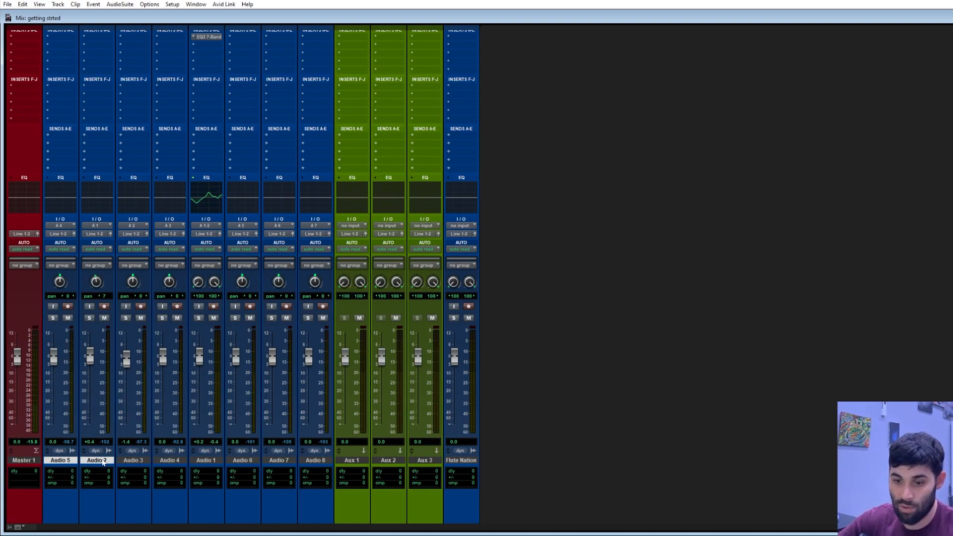
left_click(129, 460, "shift")
left_click(169, 461, "shift")
left_click_drag(63, 464, 332, 462)
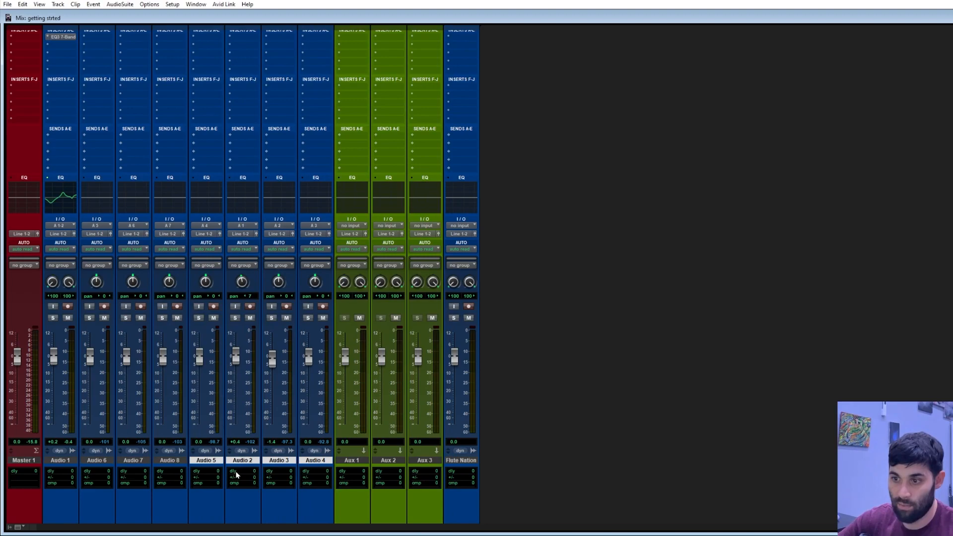
left_click(61, 461)
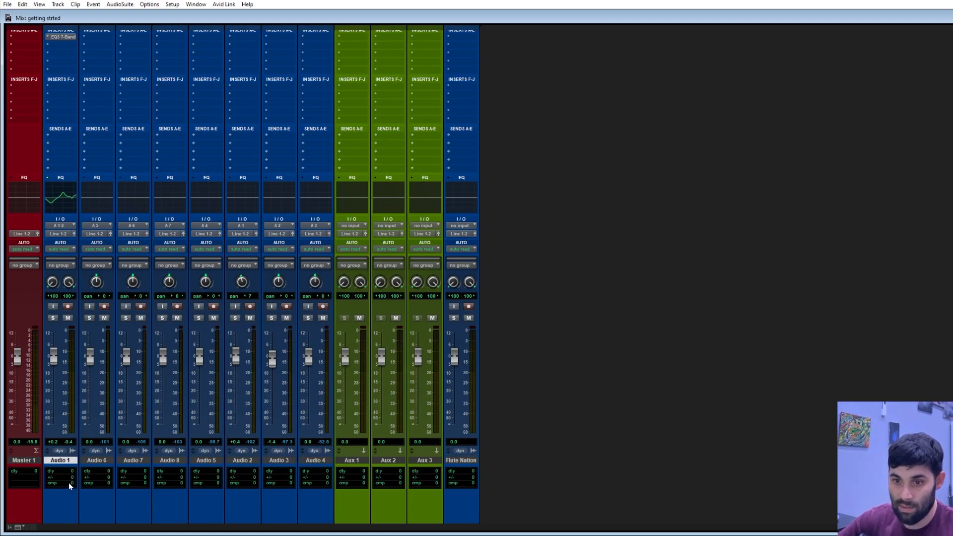
scroll(69, 477, "down", 1)
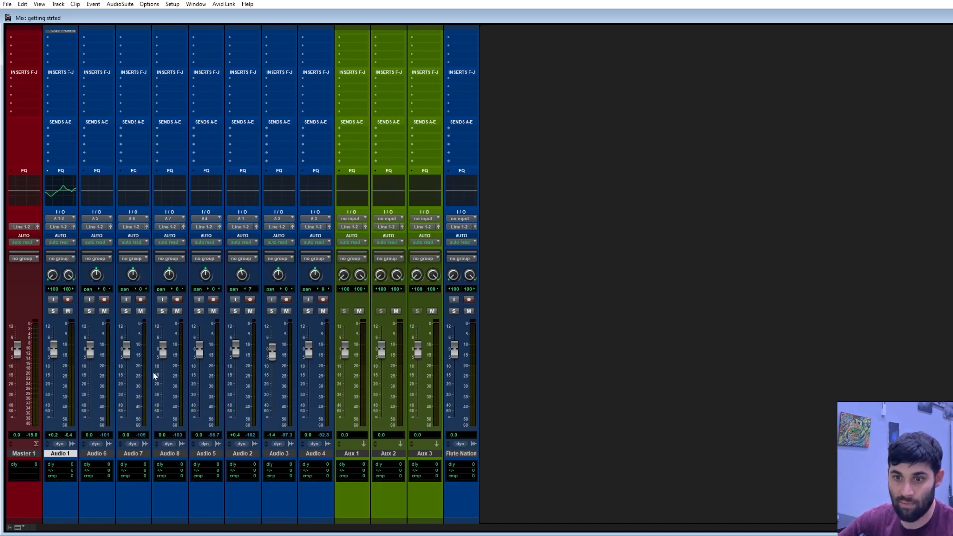
scroll(148, 365, "up", 5)
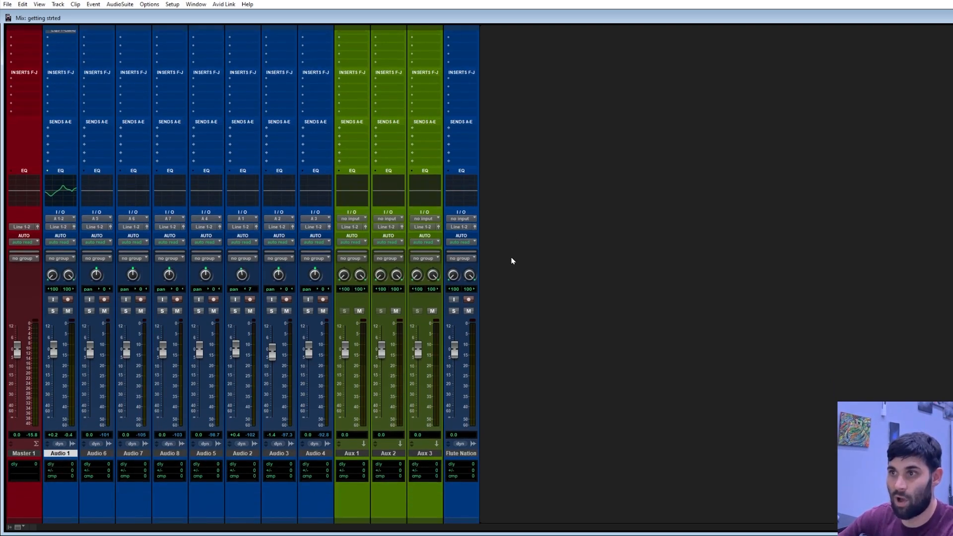
Switch to the Edit window and examine the track order, Audio 1's EQ insert and the tracks' input and output routing.
key("ctrl+equal")
scroll(298, 249, "down", 3)
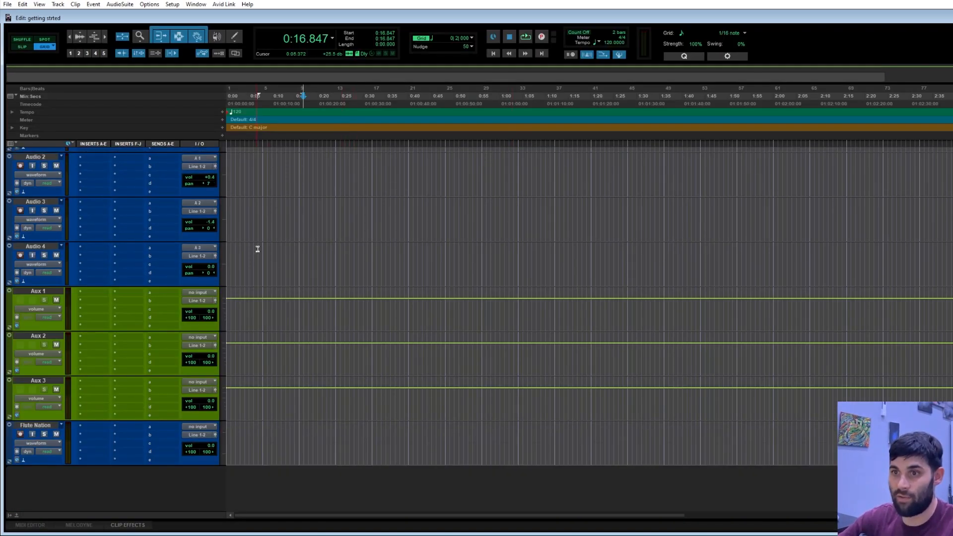
scroll(278, 271, "up", 6)
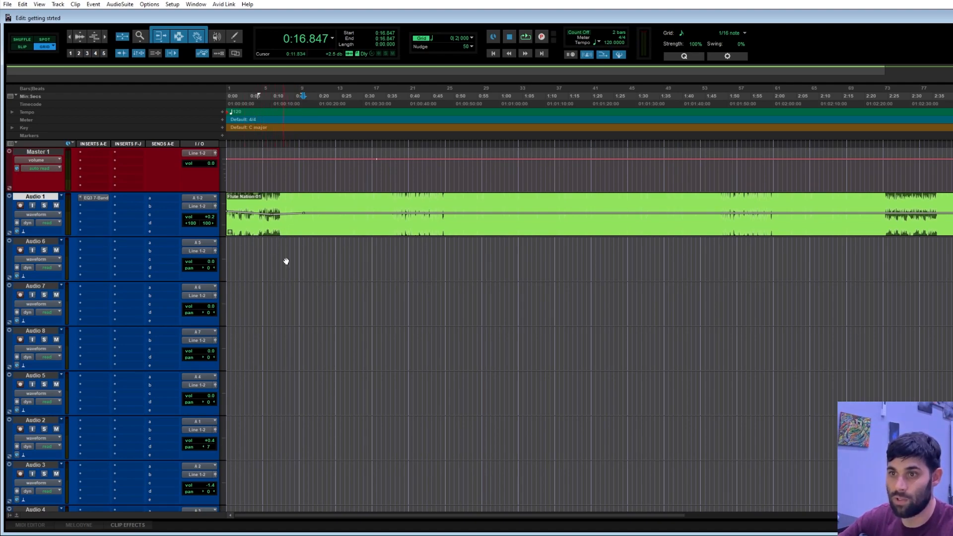
scroll(281, 252, "down", 1)
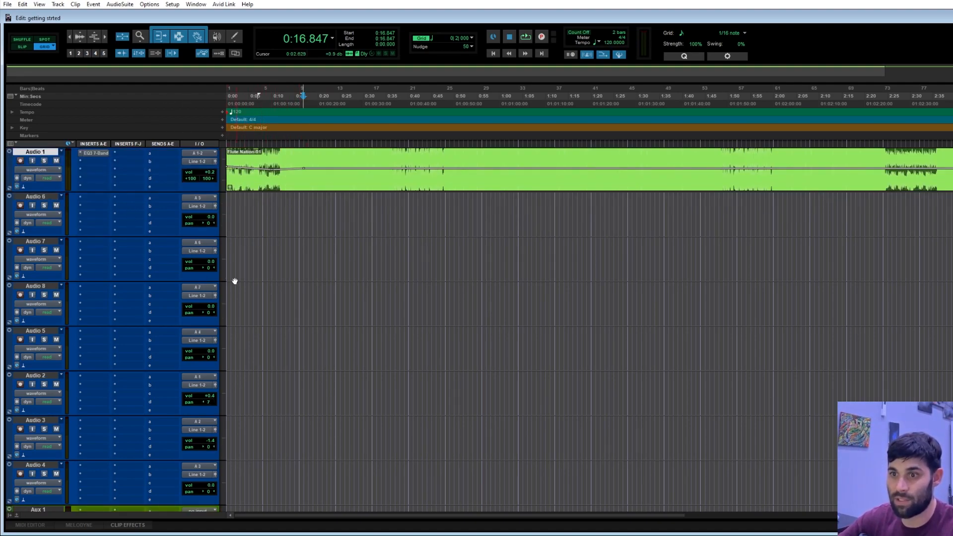
scroll(258, 320, "up", 1)
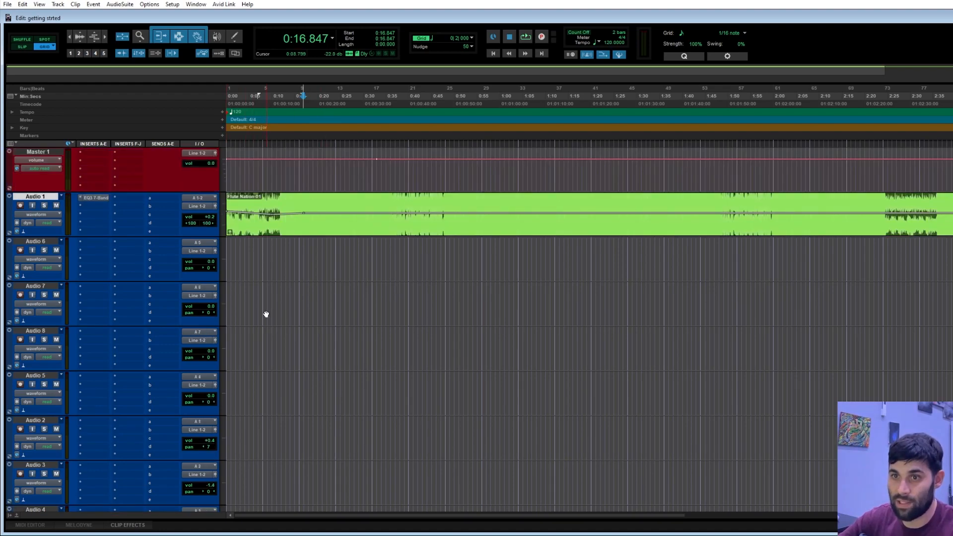
left_click(83, 198)
left_click(317, 172)
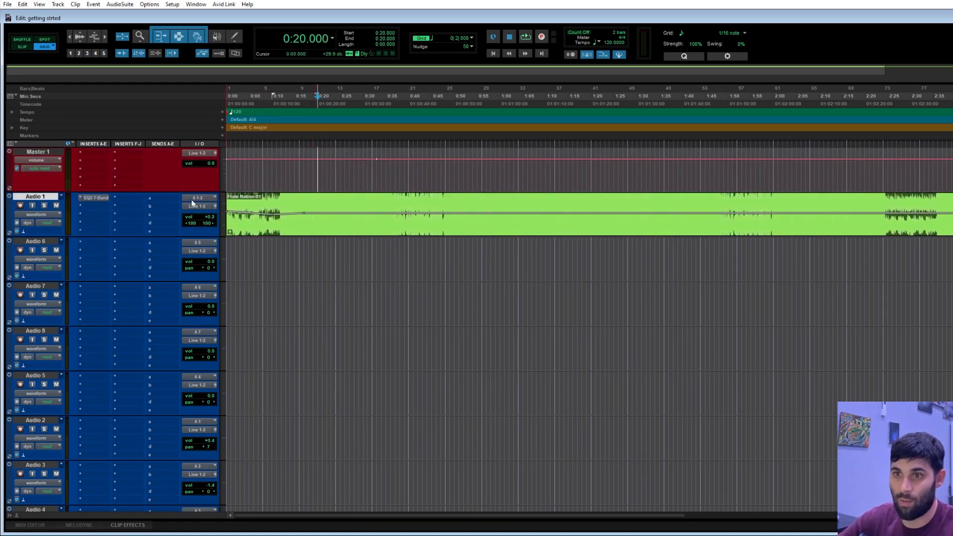
scroll(128, 294, "down", 4)
scroll(154, 376, "up", 4)
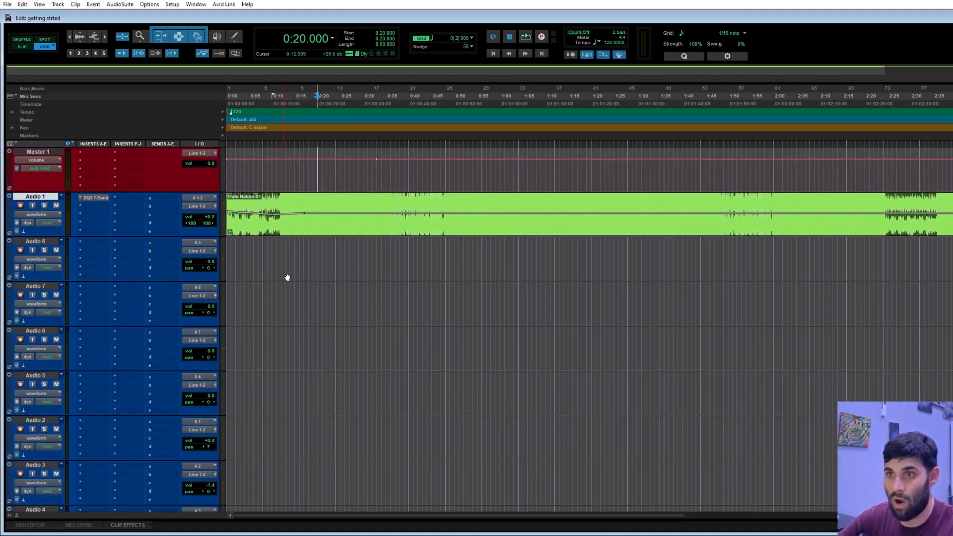
Mute Audio 1, record-arm Audio 6 and record a short take on it from the session start.
left_click(71, 37)
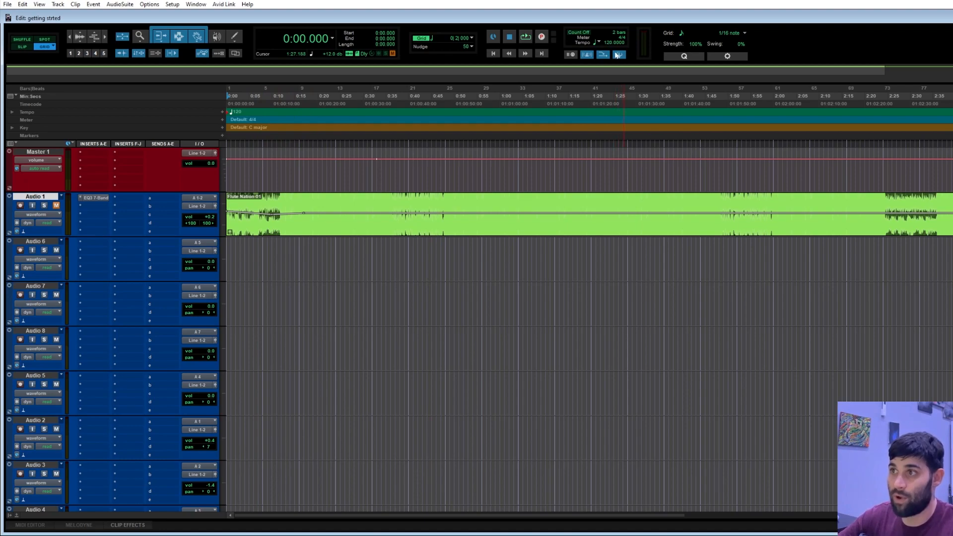
left_click(22, 249)
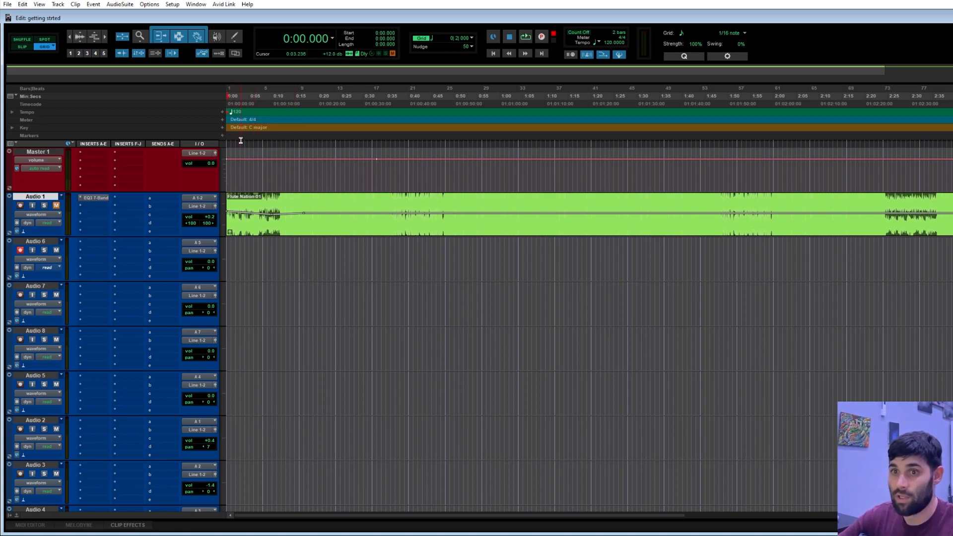
left_click(528, 38)
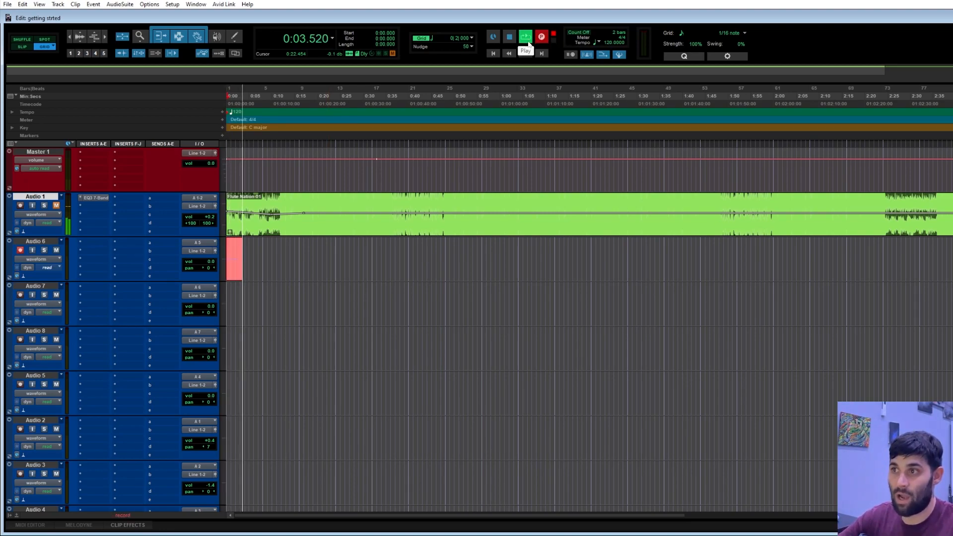
key("space")
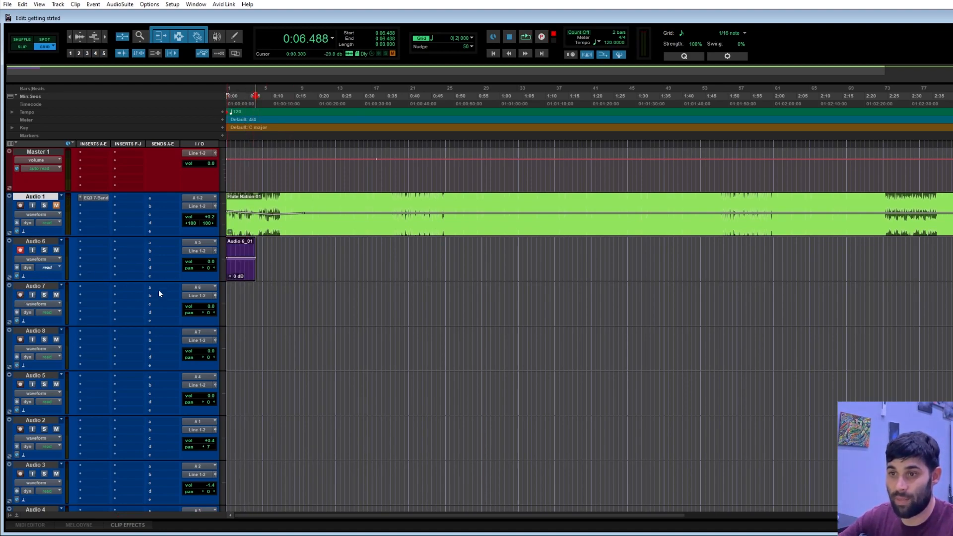
Toggle record-arm on Audio 7 and Audio 6, and set Audio 7's input to A 2 (Mono) and Audio 6's to A 1 (Mono).
left_click(21, 295)
left_click(20, 252)
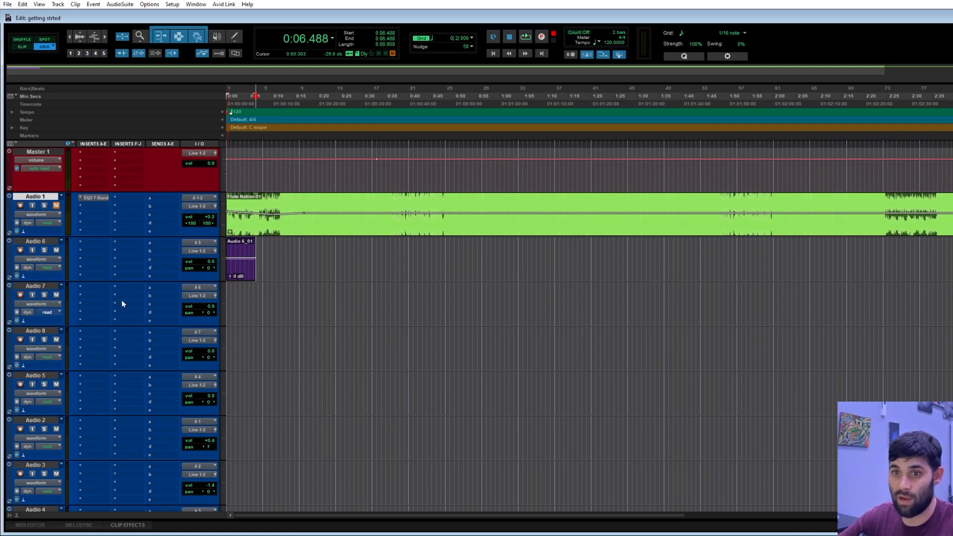
left_click(199, 288)
mouse_move(228, 313)
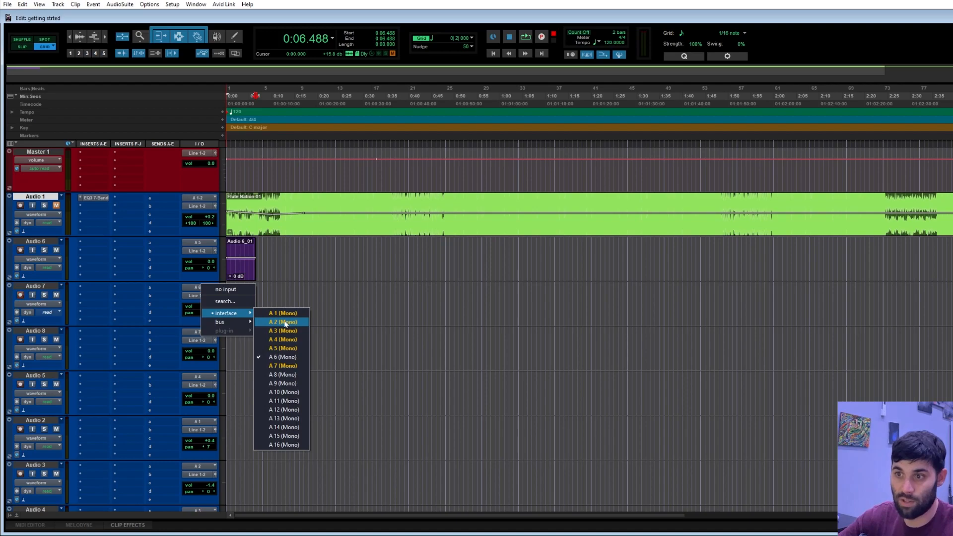
left_click(285, 323)
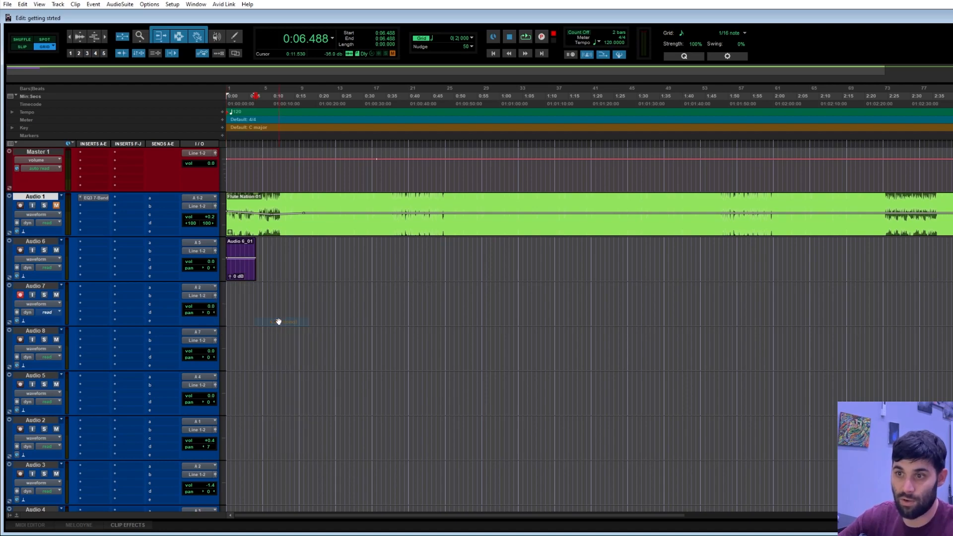
left_click(205, 244)
mouse_move(233, 268)
left_click(270, 269)
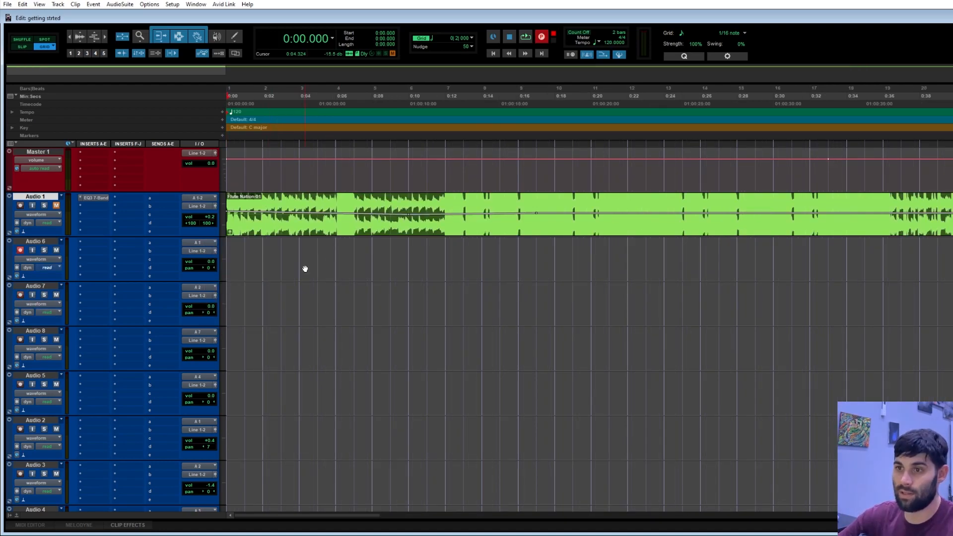
Record a take of about 7 seconds on Audio 6 from the session start and move the clip to Audio 7.
left_click(527, 38)
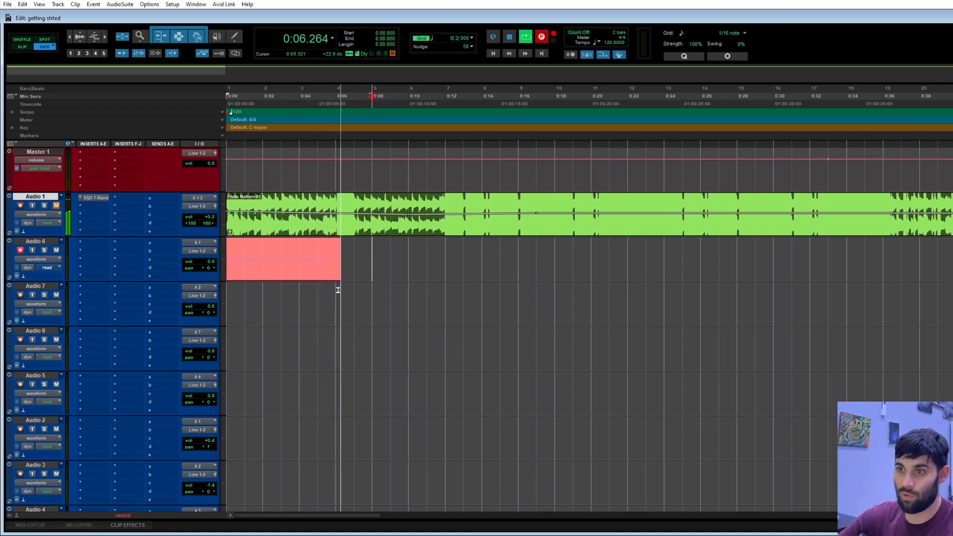
key("space")
left_click_drag(280, 276, 279, 291)
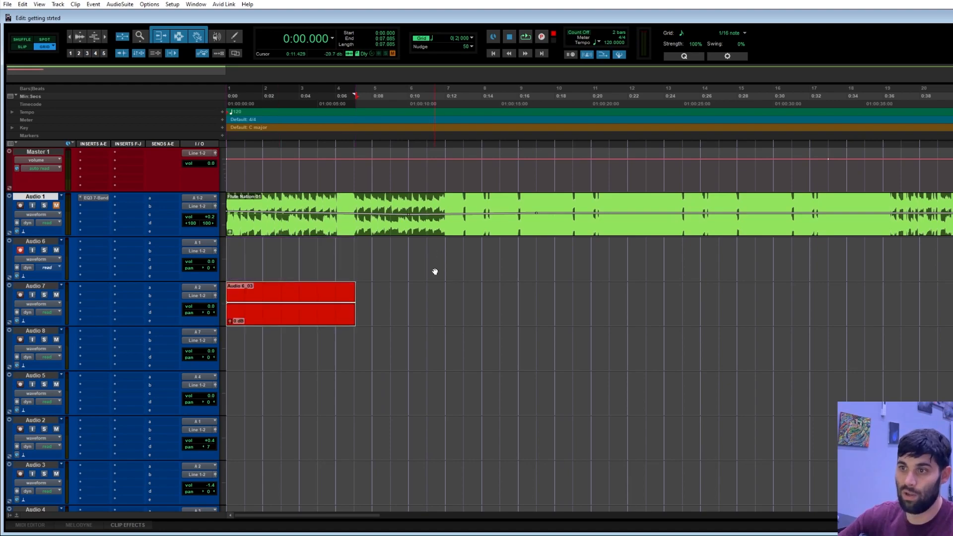
Record another take of about 5 seconds on Audio 6 from the session start and move the clip to Audio 8.
key("Return")
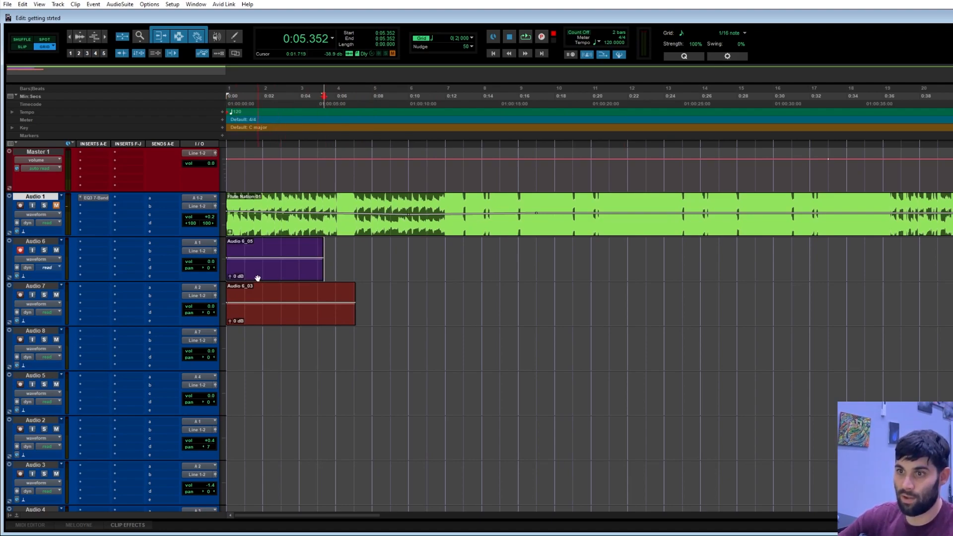
left_click_drag(264, 275, 252, 340)
scroll(261, 389, "down", 1)
scroll(263, 393, "up", 1)
Place the edit cursor at 0:03.000 and set the record mode to QuickPunch.
left_click(281, 313)
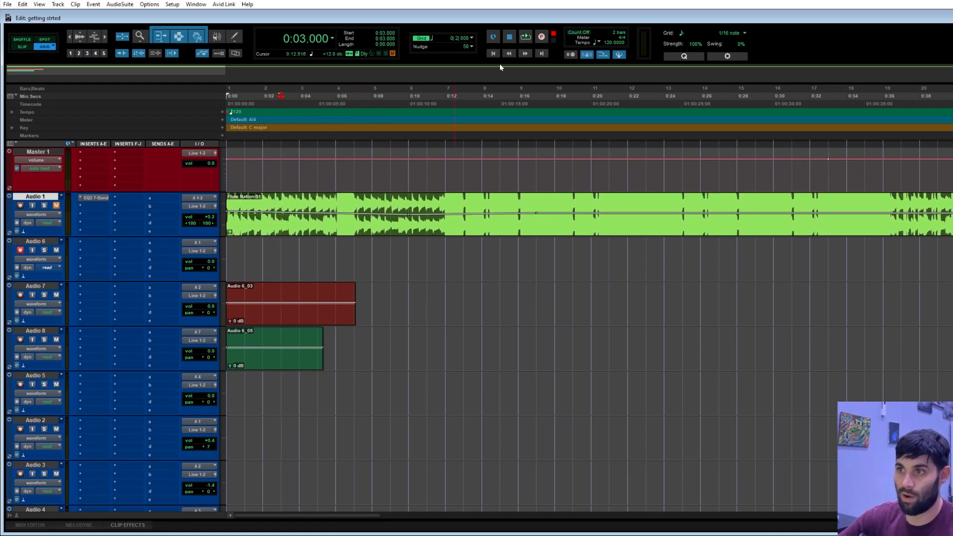
right_click(542, 38)
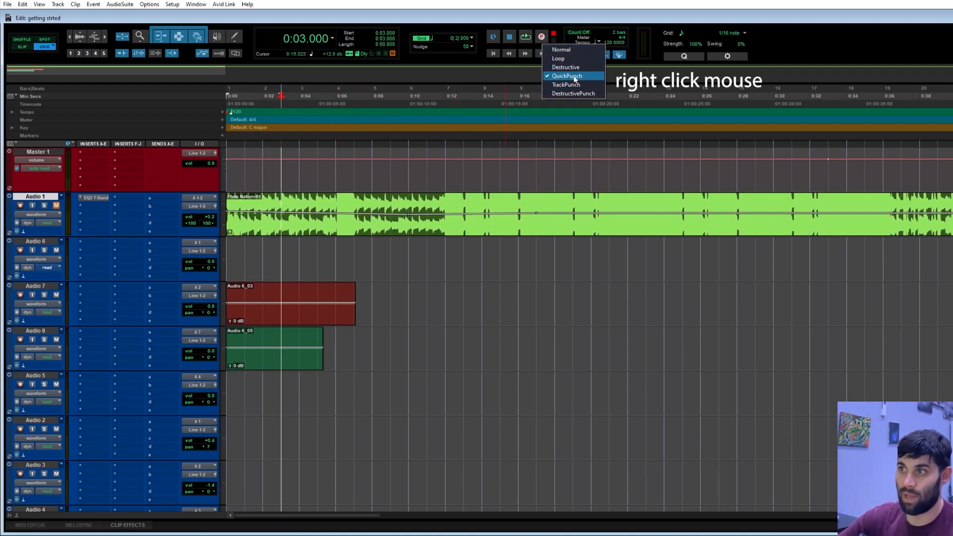
left_click(587, 78)
right_click(541, 37)
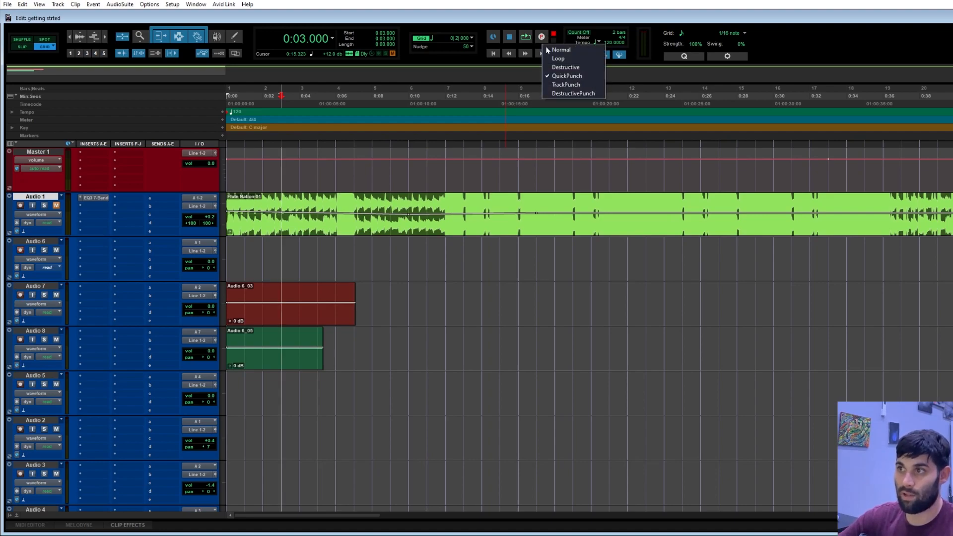
left_click(590, 76)
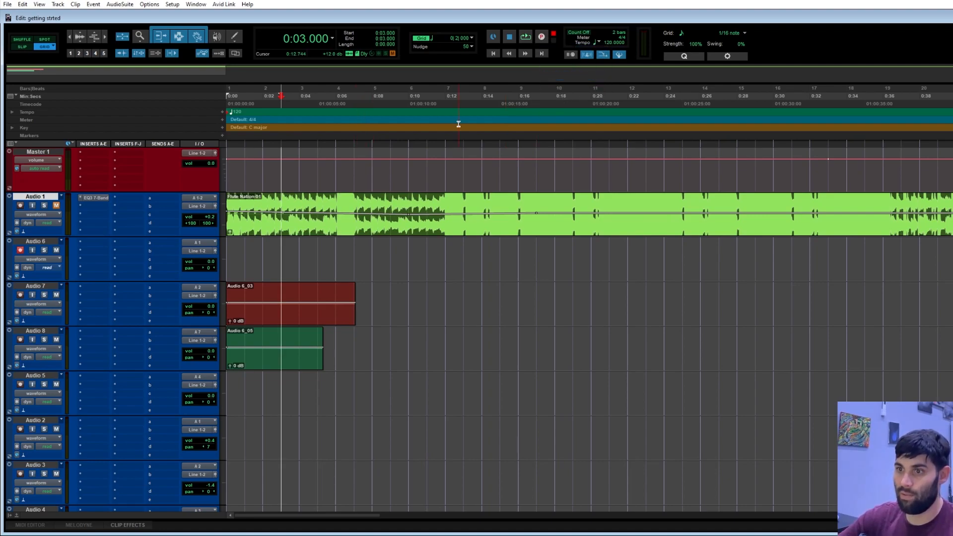
Play from 0:03.000, punch in on Audio 6 for two separate passages, and move the first recorded clip to Audio 8.
left_click(527, 37)
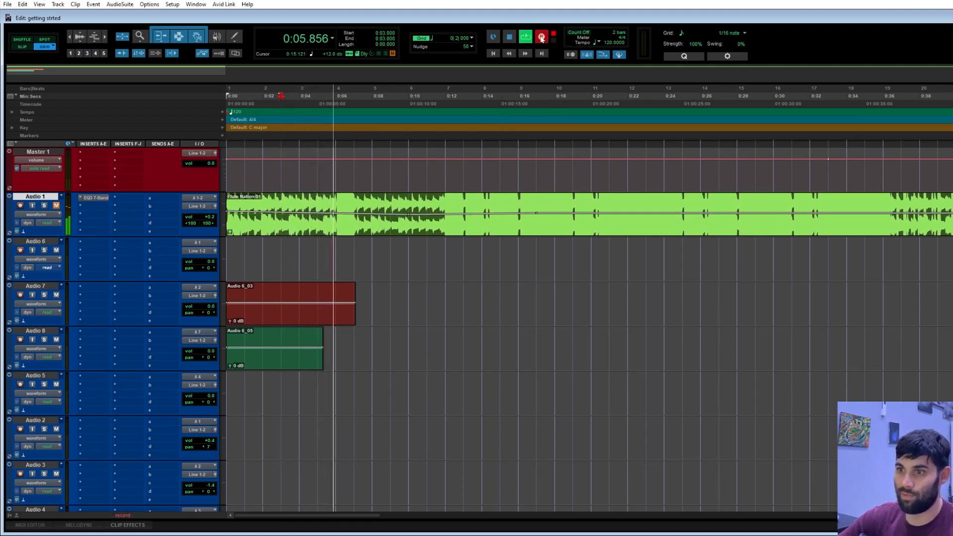
left_click(541, 37)
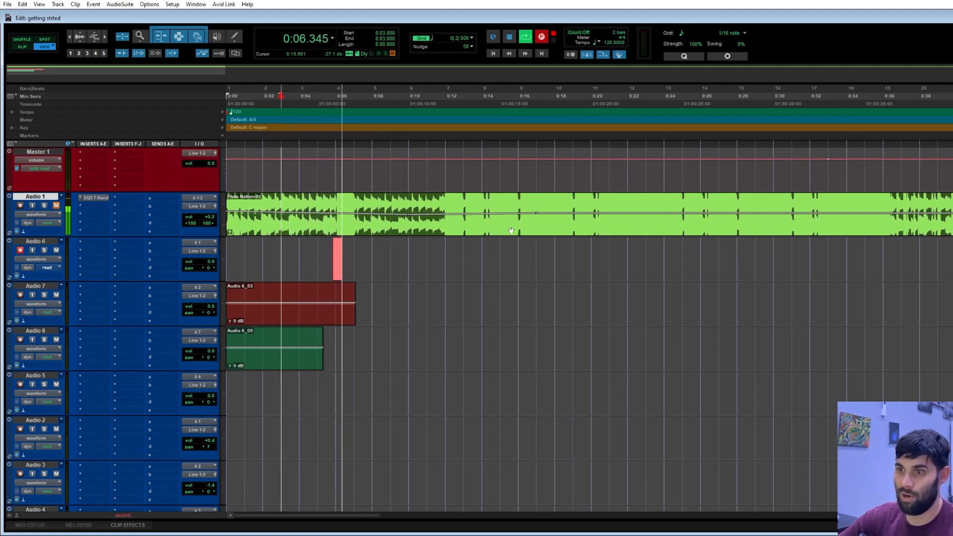
left_click(544, 37)
left_click(546, 36)
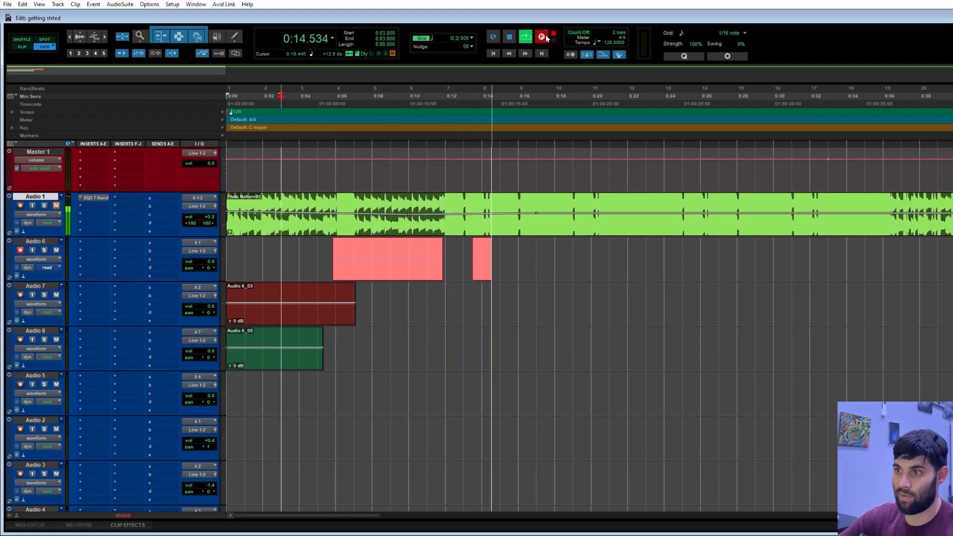
key("space")
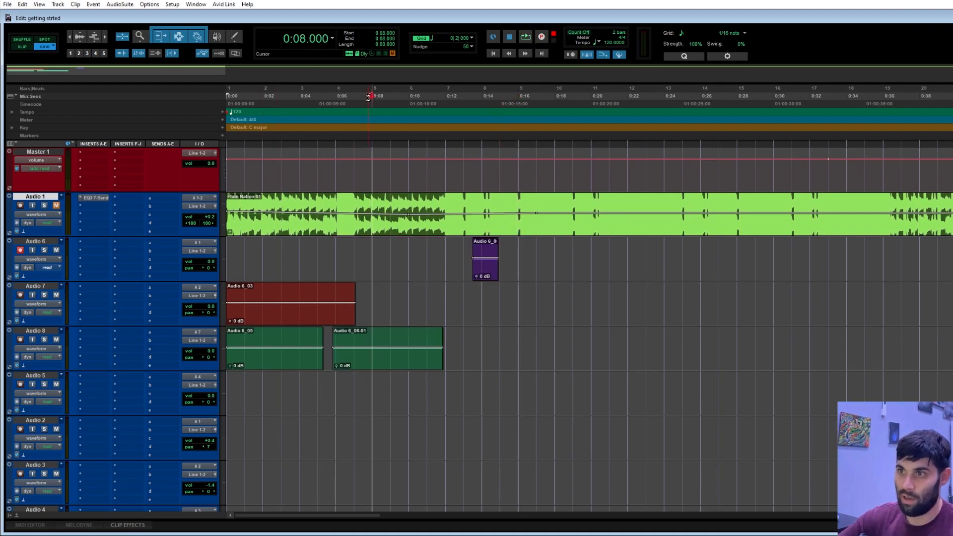
Play from 0:08.000, punch in a passage of about 3 seconds on Audio 6, and move the clip to Audio 7.
left_click(525, 37)
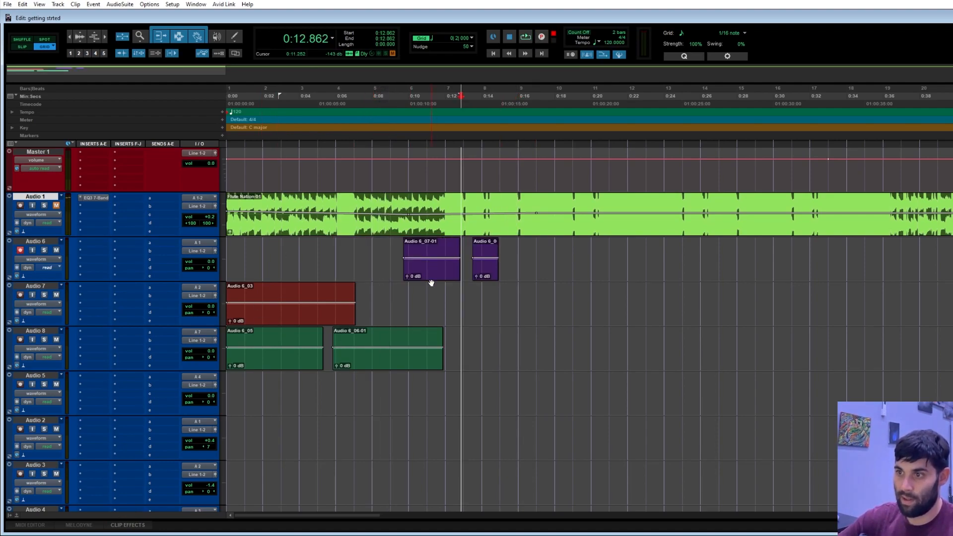
left_click(432, 289)
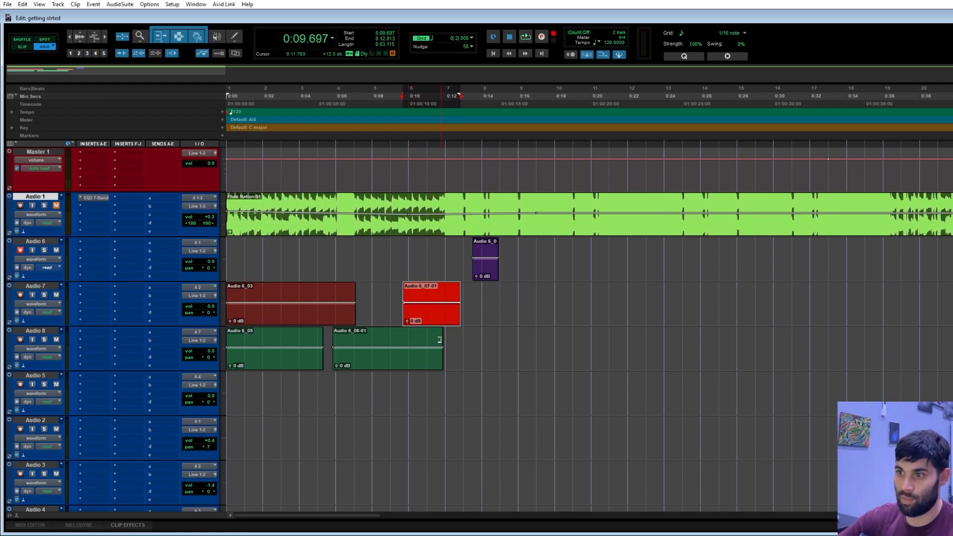
Trim the start of the second Audio 7 clip to 0:10.000 and shorten the end of the second Audio 8 clip.
left_click(407, 296)
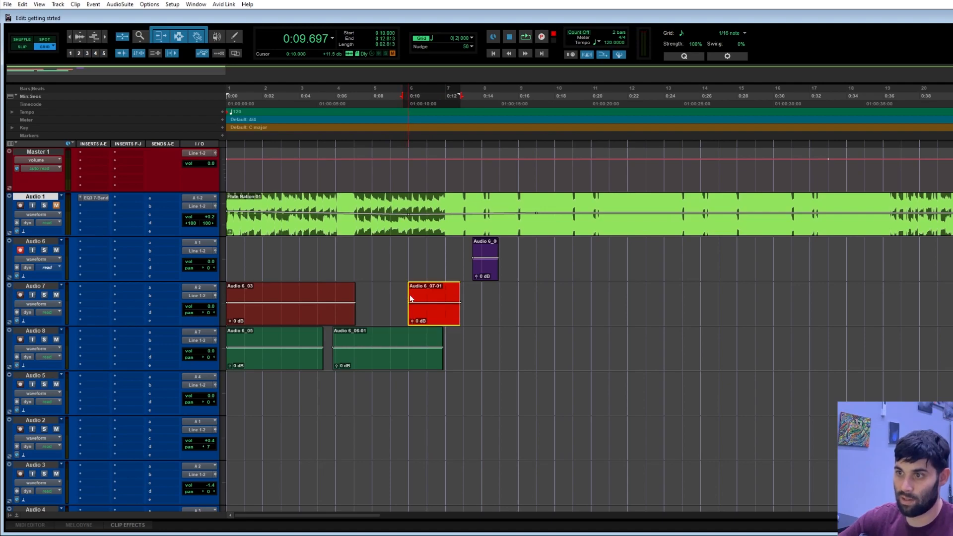
left_click_drag(440, 337, 414, 333)
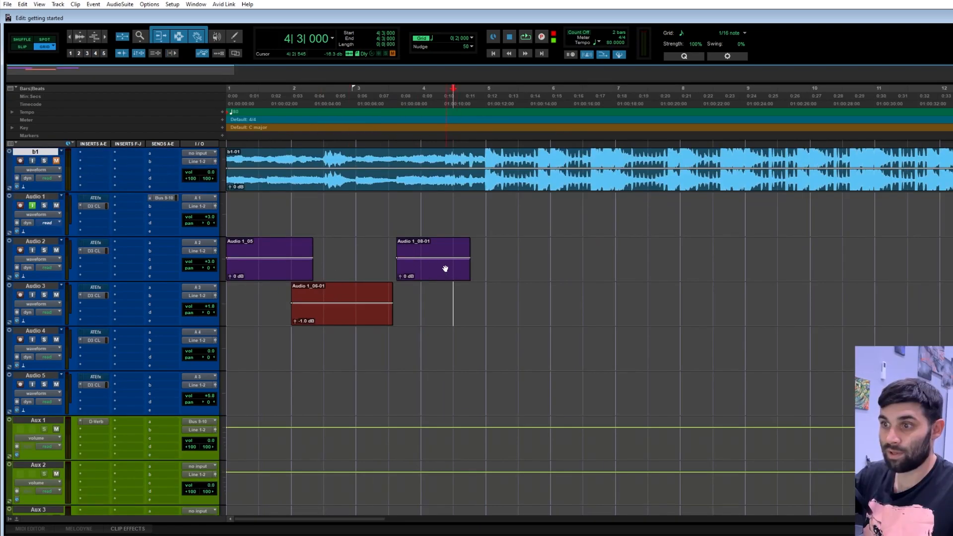
Set the clip gain of the second Audio 2 clip to -1.0 dB and adjust the gain of that track's first clip.
left_click_drag(444, 261, 448, 261)
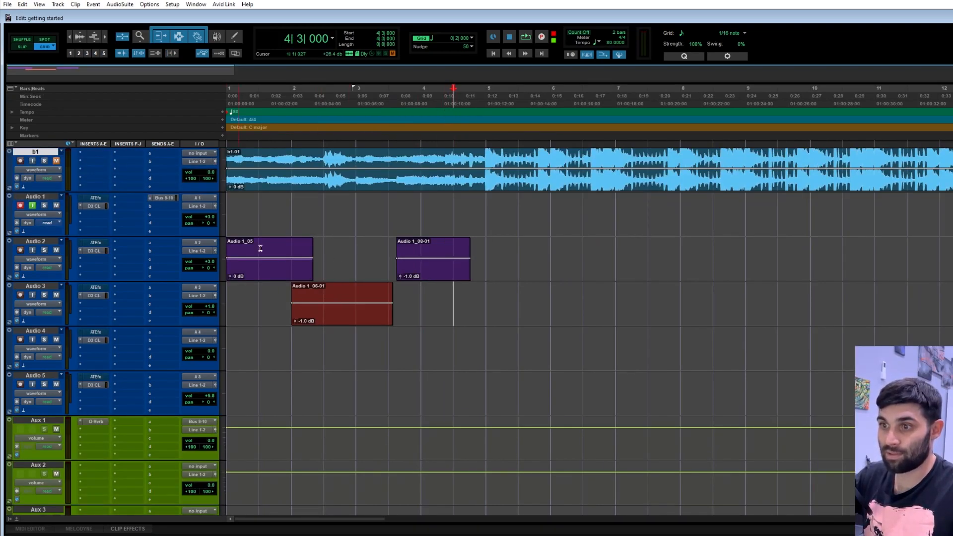
left_click_drag(298, 262, 303, 258)
left_click(36, 5)
mouse_move(70, 71)
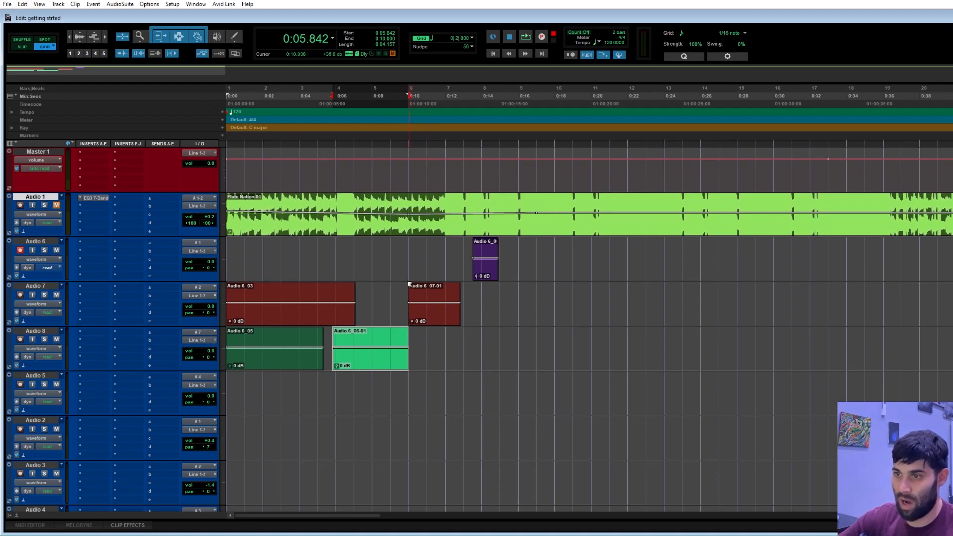
In Slip mode, add a short fade-in to the second Audio 7 clip and extend the second Audio 8 clip's end to 0:10.102.
left_click(410, 285)
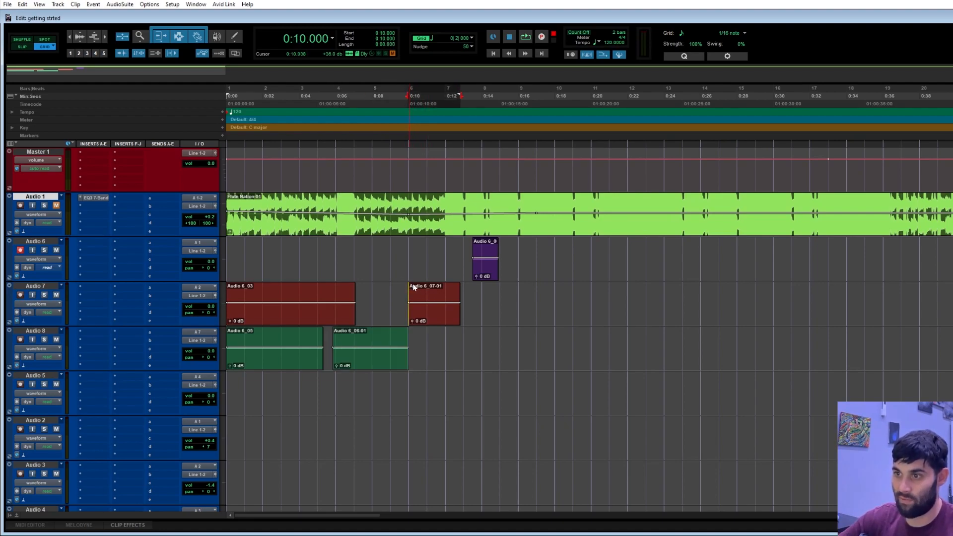
left_click(412, 285)
left_click(105, 39)
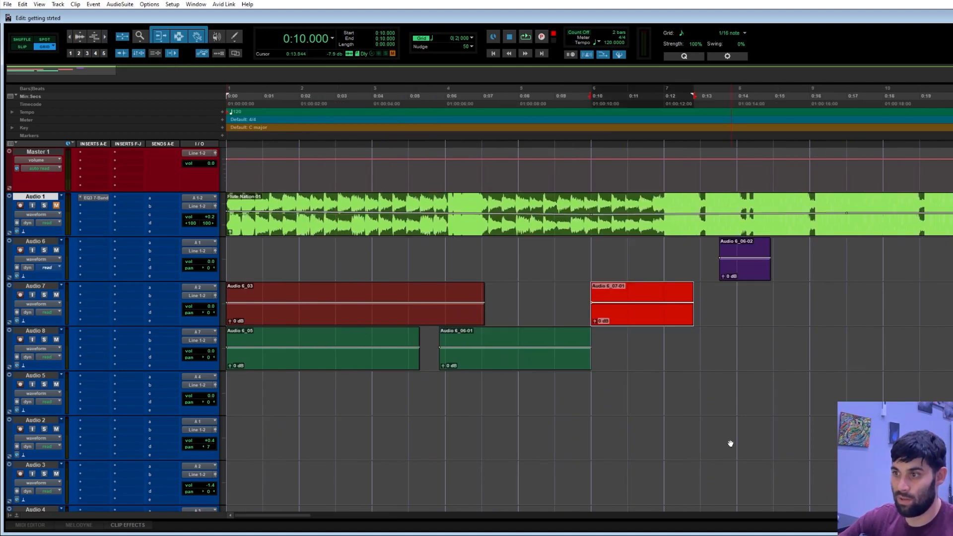
left_click(22, 47)
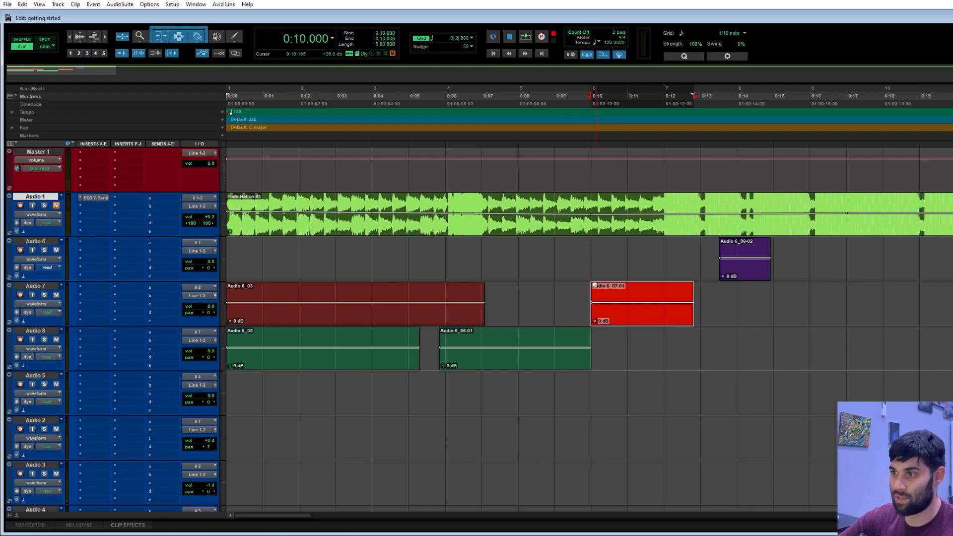
left_click_drag(592, 287, 598, 287)
left_click_drag(588, 332, 595, 334)
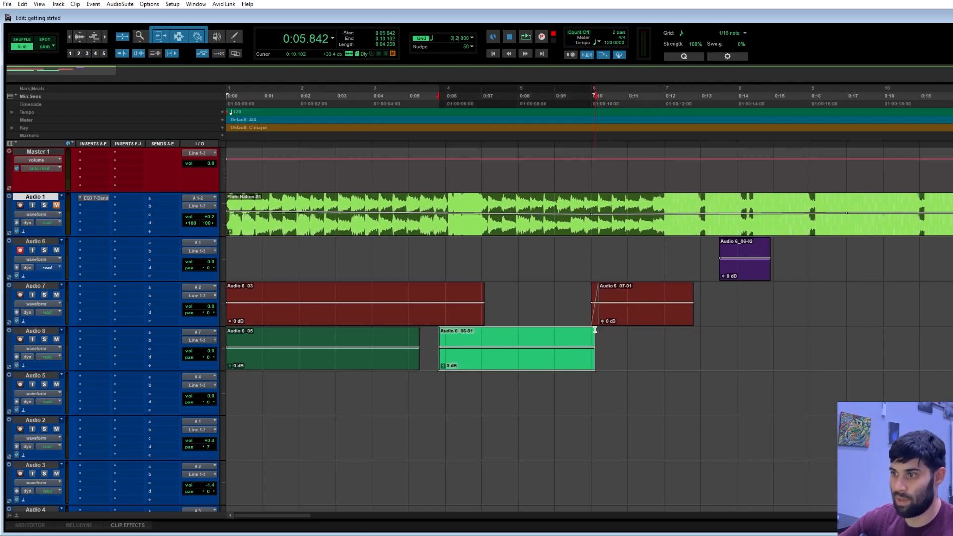
left_click(601, 333)
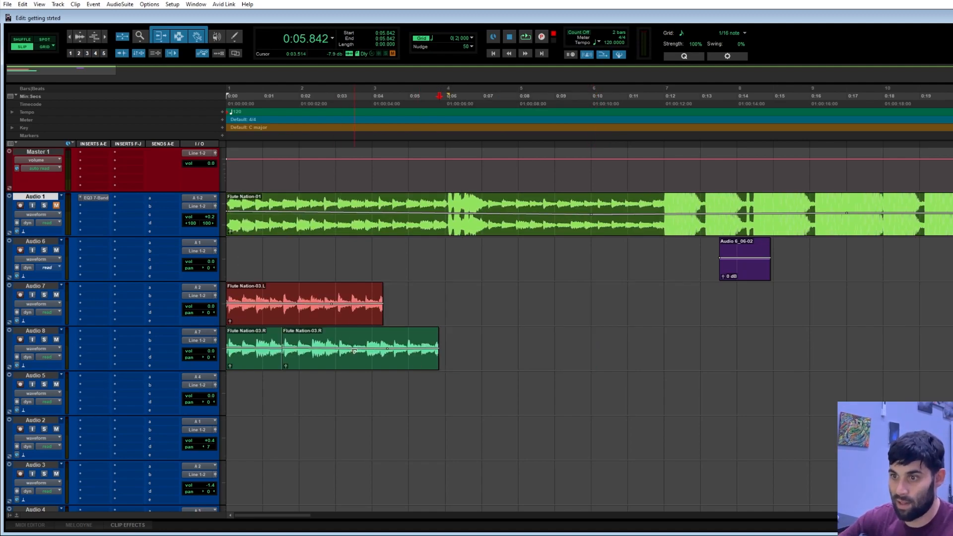
Lower the clip gain of both Flute Nation-03.R clips on Audio 8 and move the Audio 7 clip's start to 0:04.627.
left_click_drag(354, 352, 357, 354)
left_click_drag(249, 351, 249, 354)
left_click_drag(301, 307, 516, 334)
left_click_drag(320, 353, 325, 352)
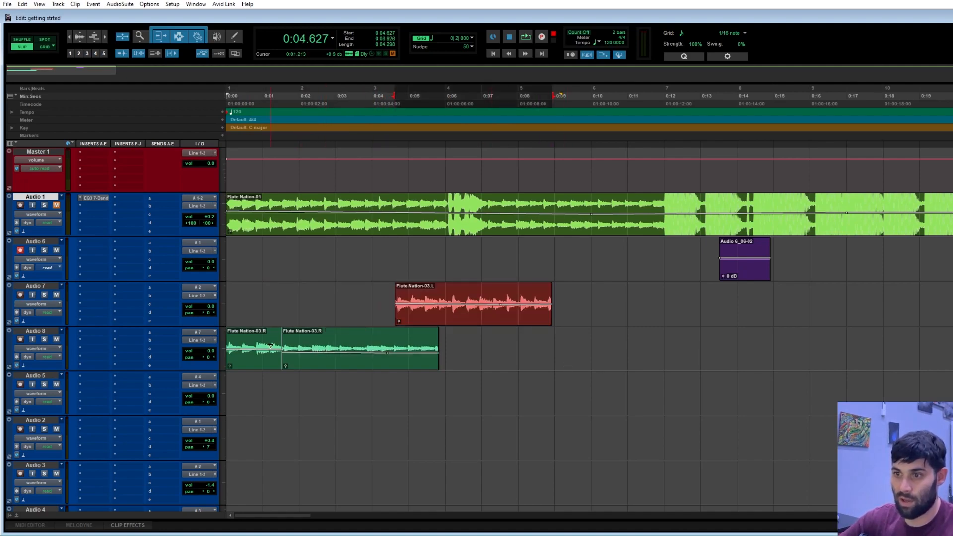
left_click_drag(256, 347, 256, 349)
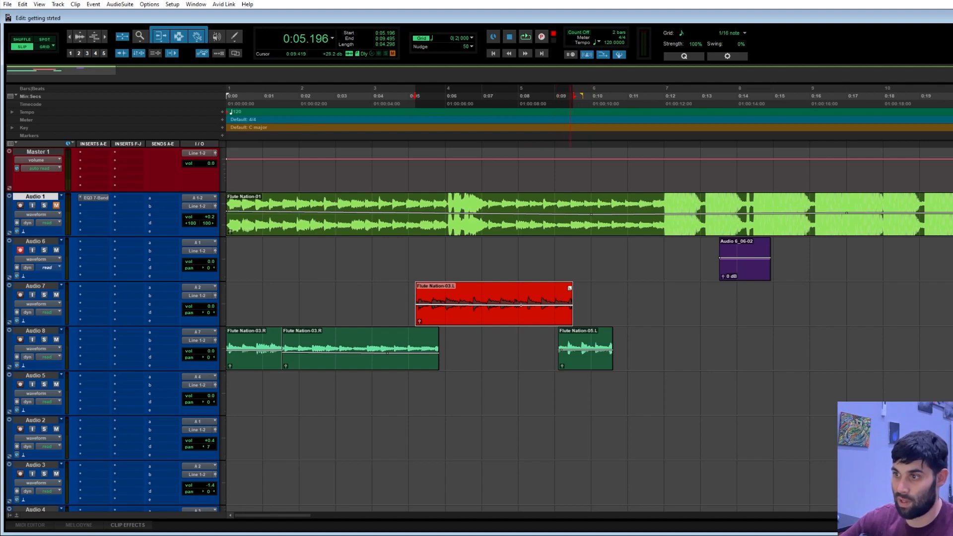
Shorten the end of the Audio 7 clip and extend the start of the Flute Nation-05.L clip on Audio 8 to 0:09.065.
left_click_drag(570, 296, 561, 299)
left_click_drag(560, 344, 557, 345)
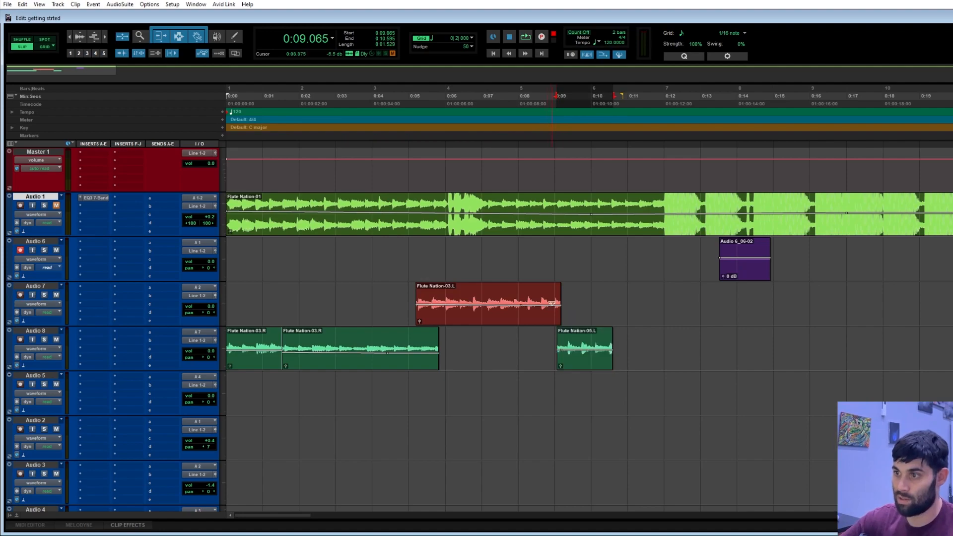
scroll(666, 283, "down", 3)
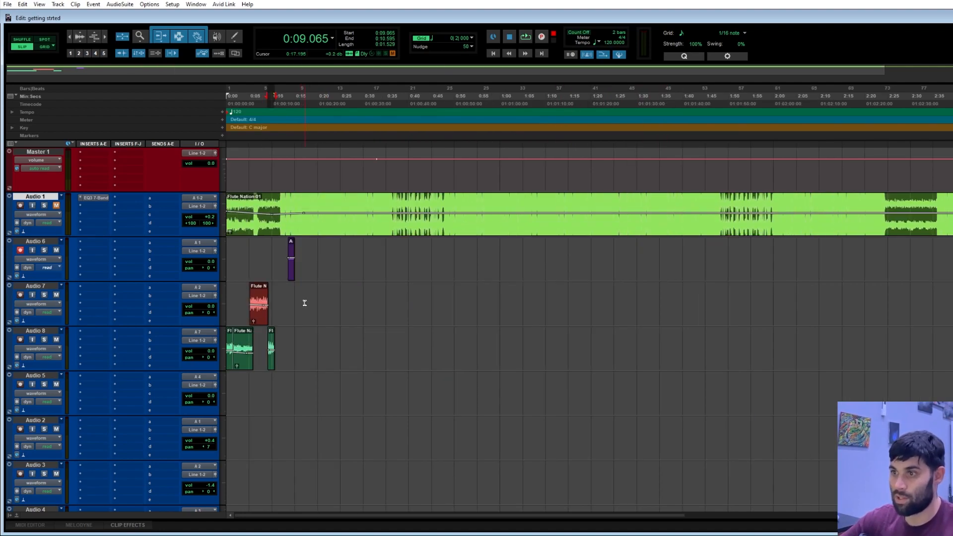